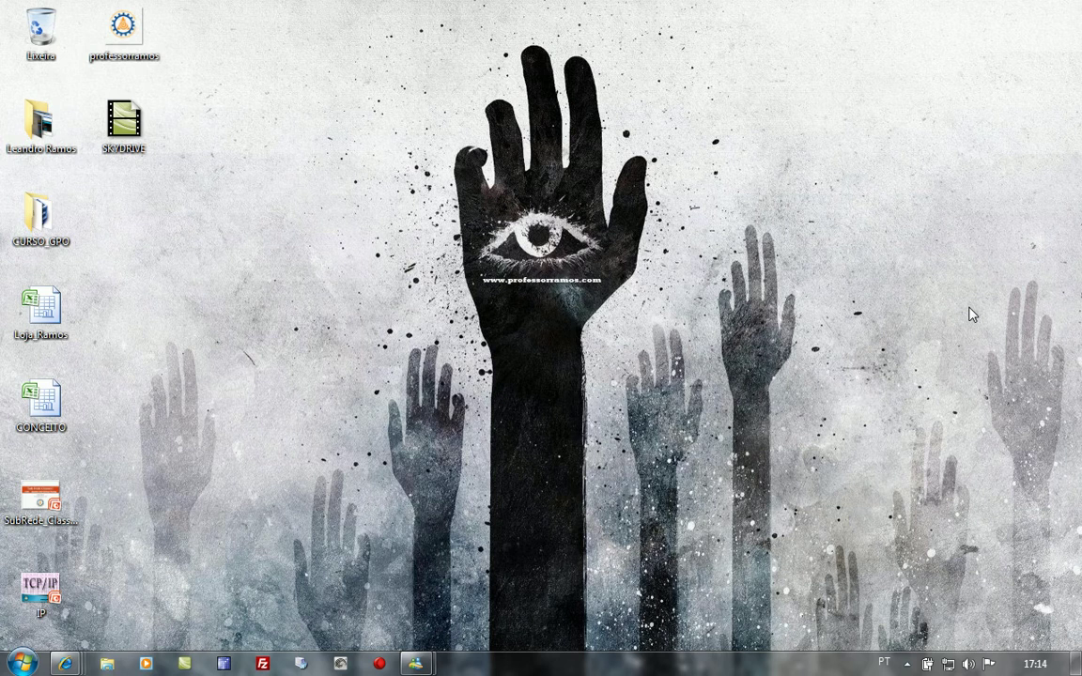
Step: Open the CONCEITO workbook from its desktop icon
double_click(41, 404)
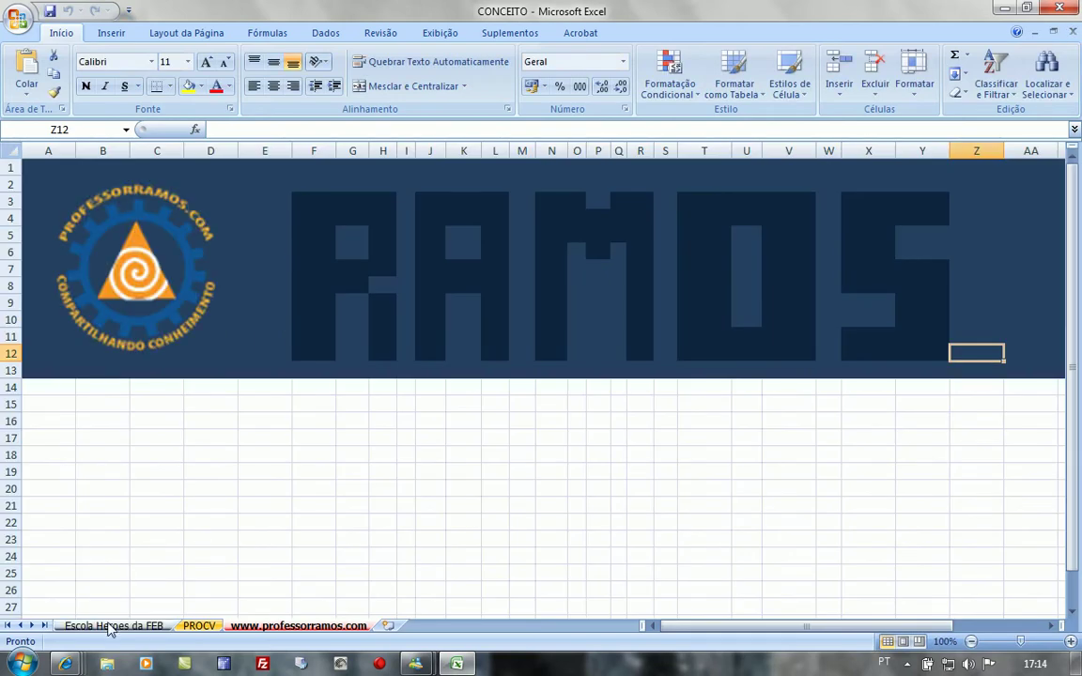
Step: On the PROCV sheet, set the salary in B5 to 500 and review the TABELA DE DESCONTOS
left_click(188, 626)
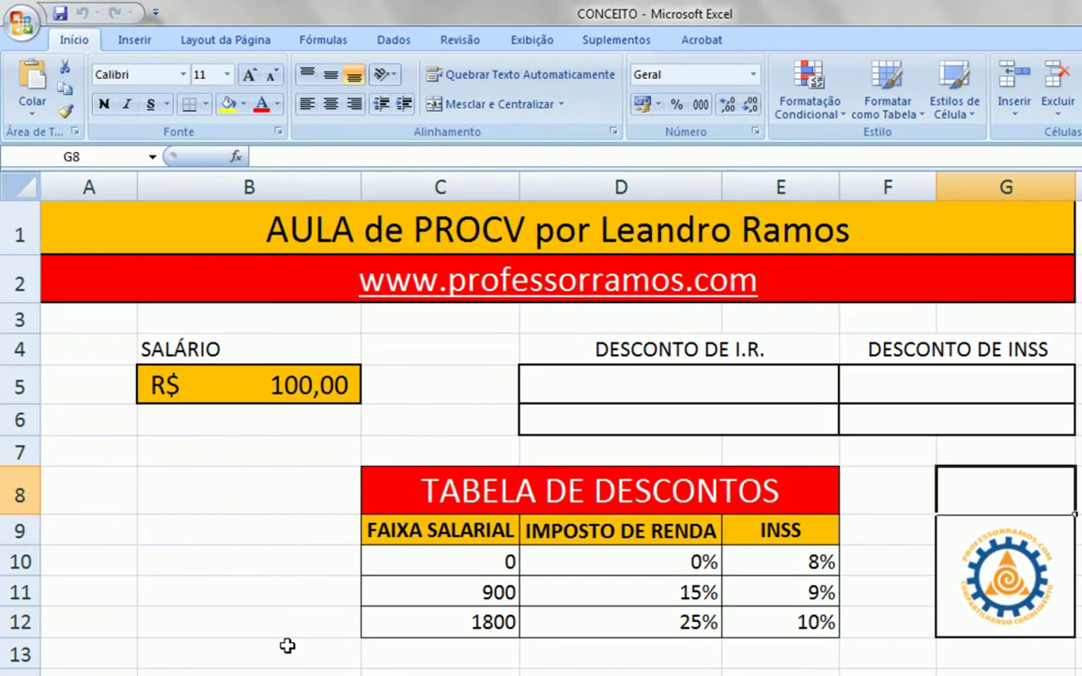
left_click(309, 379)
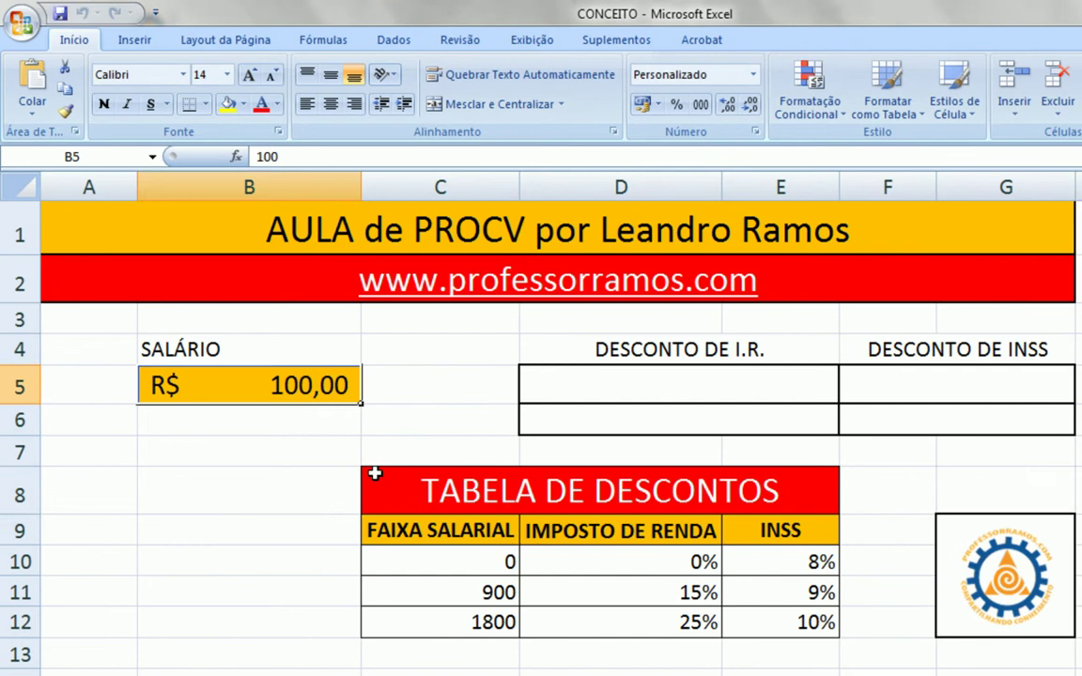
type("500")
key("Return")
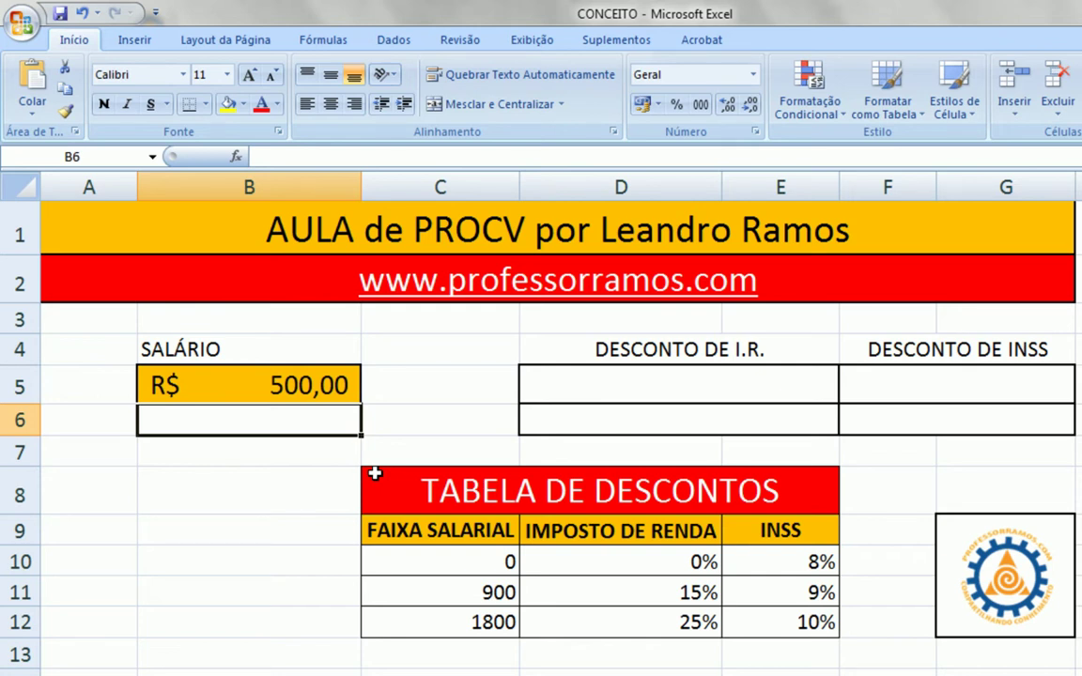
left_click(458, 490)
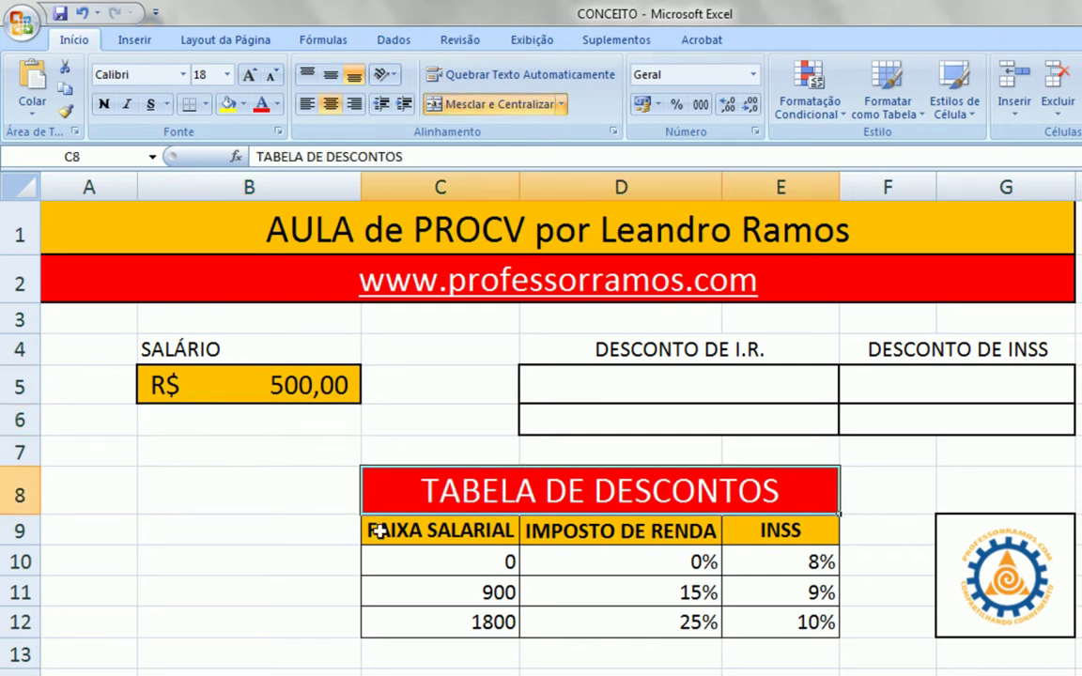
left_click(510, 562)
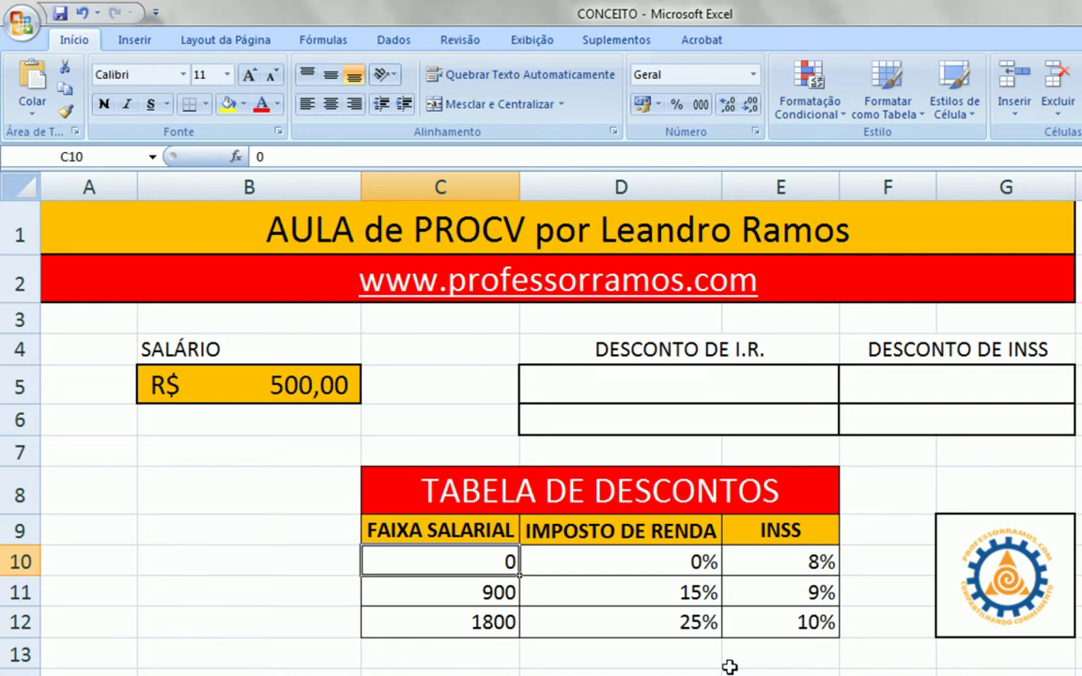
Step: Enter =PROCV(B5;C10:E12;2) in D5 to look up the income-tax rate
left_click(584, 378)
type("=")
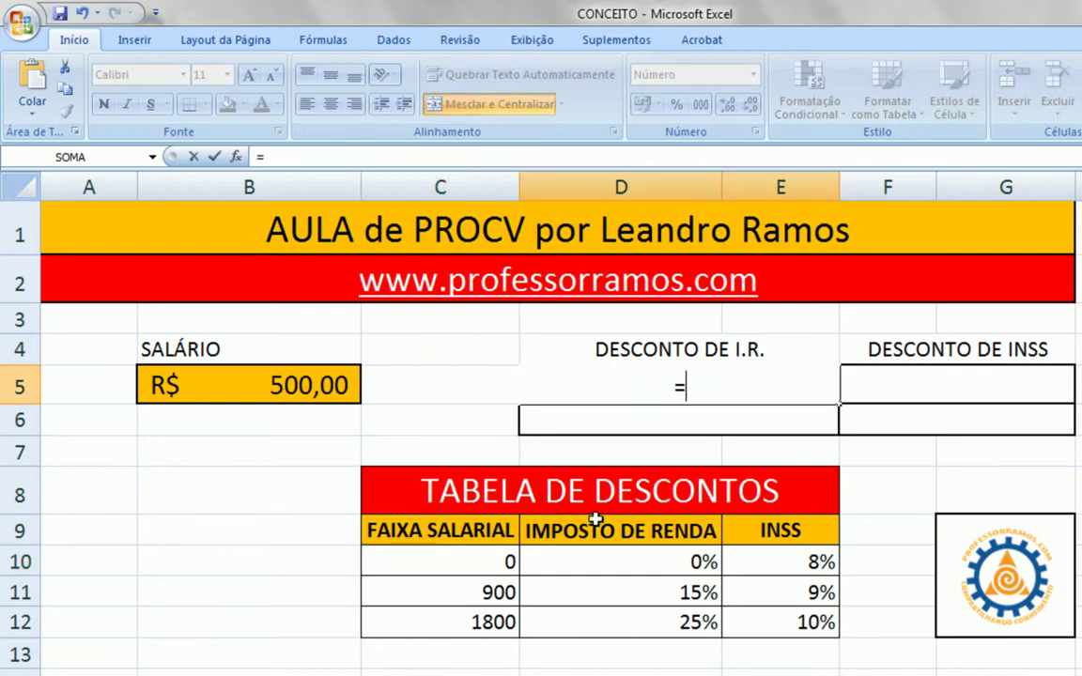
type("PR")
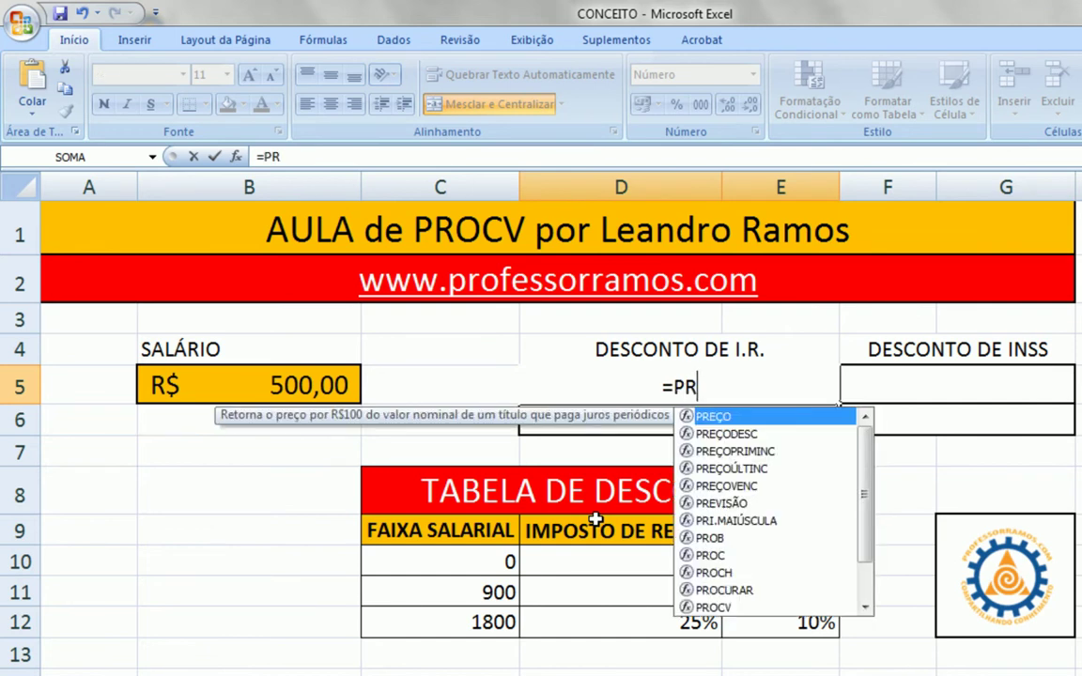
type("OCV(")
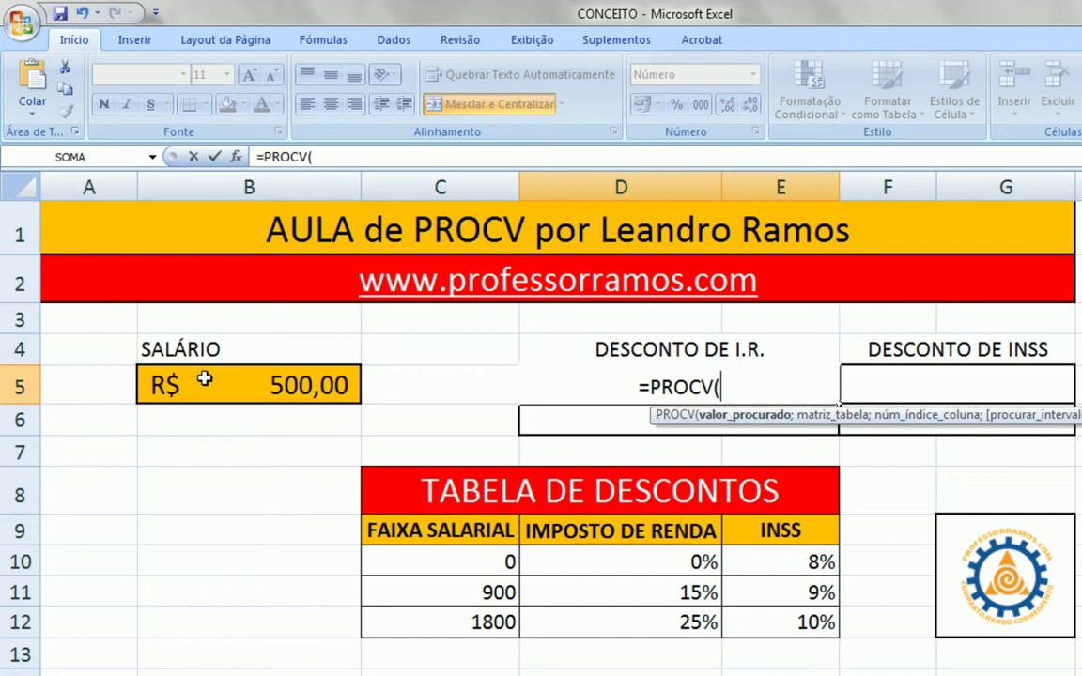
left_click(205, 380)
type(";")
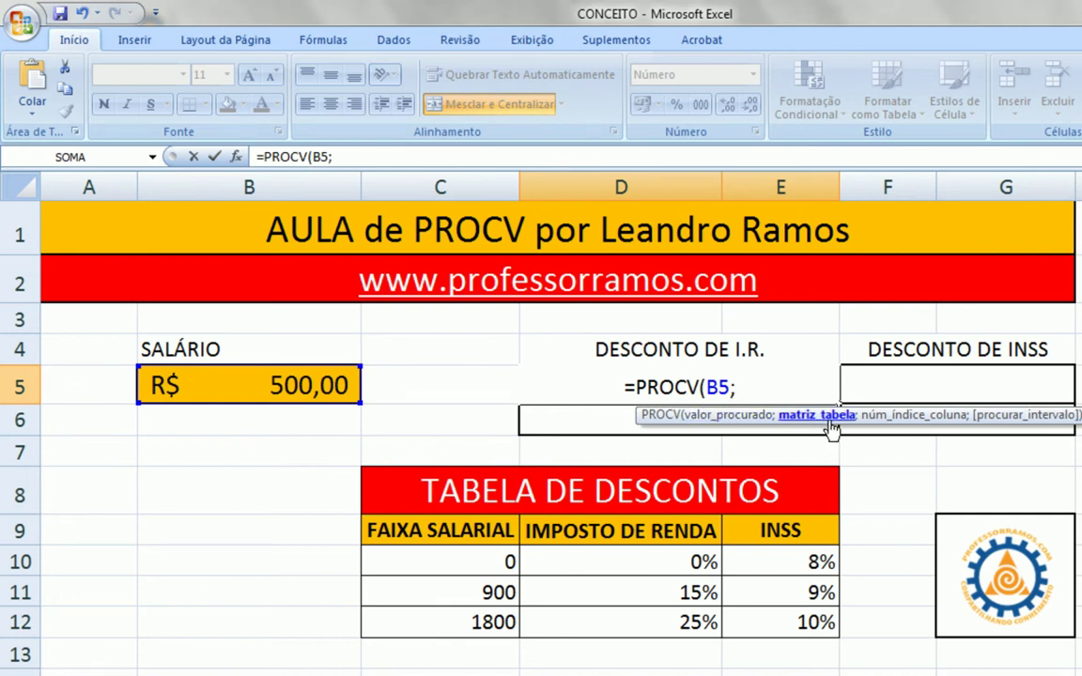
left_click(430, 559)
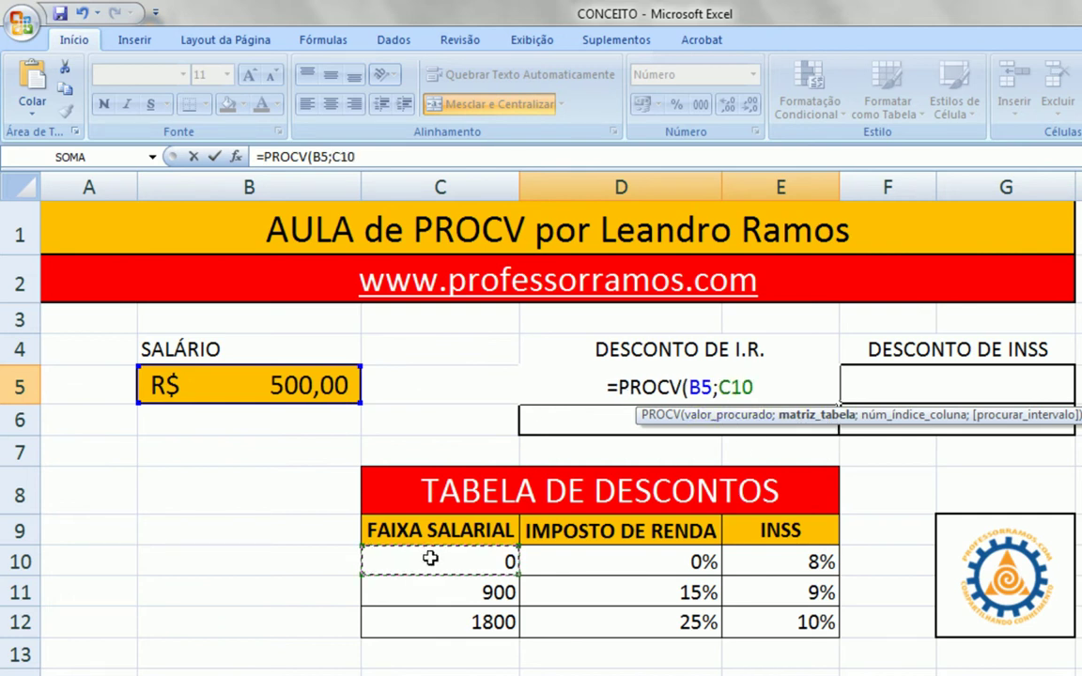
left_click_drag(431, 559, 722, 543)
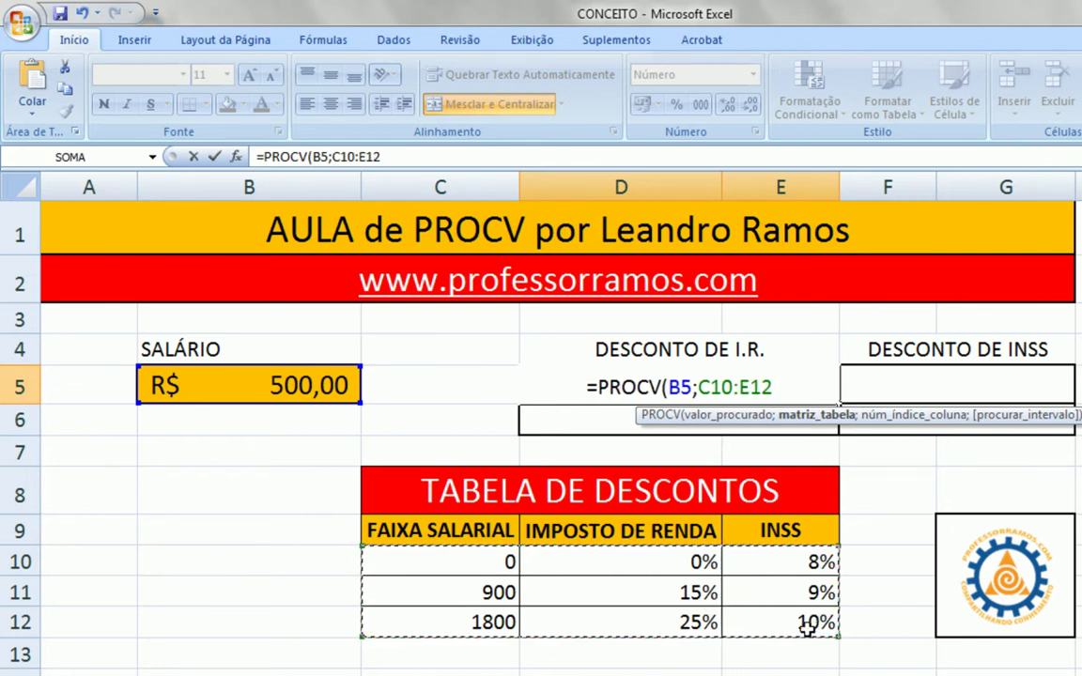
type(";")
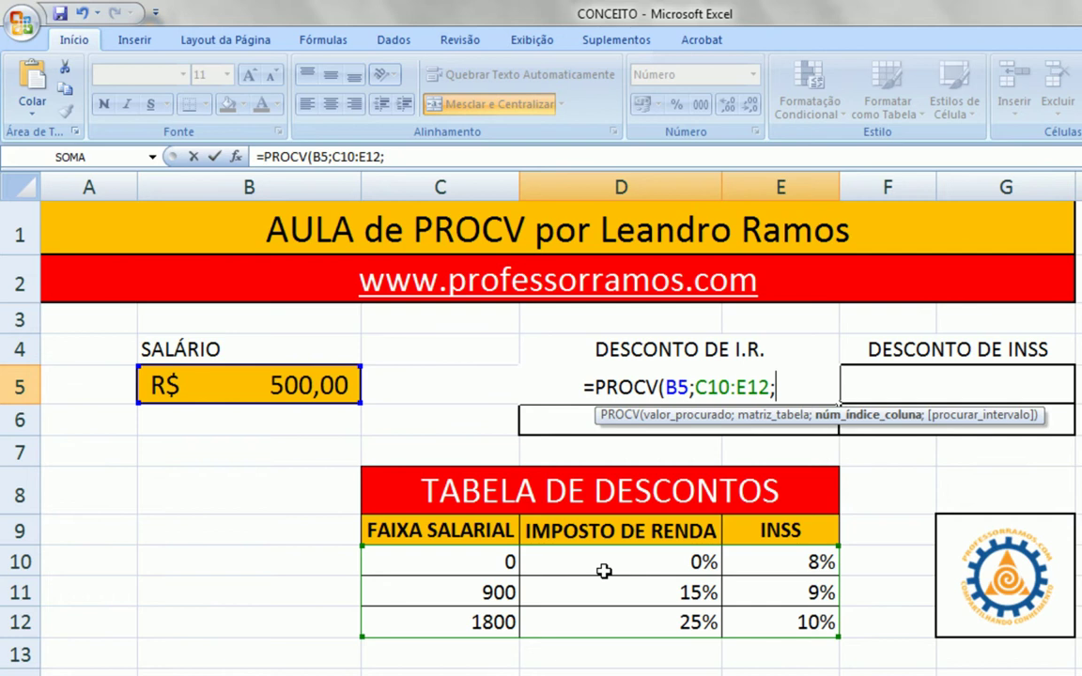
type("2)")
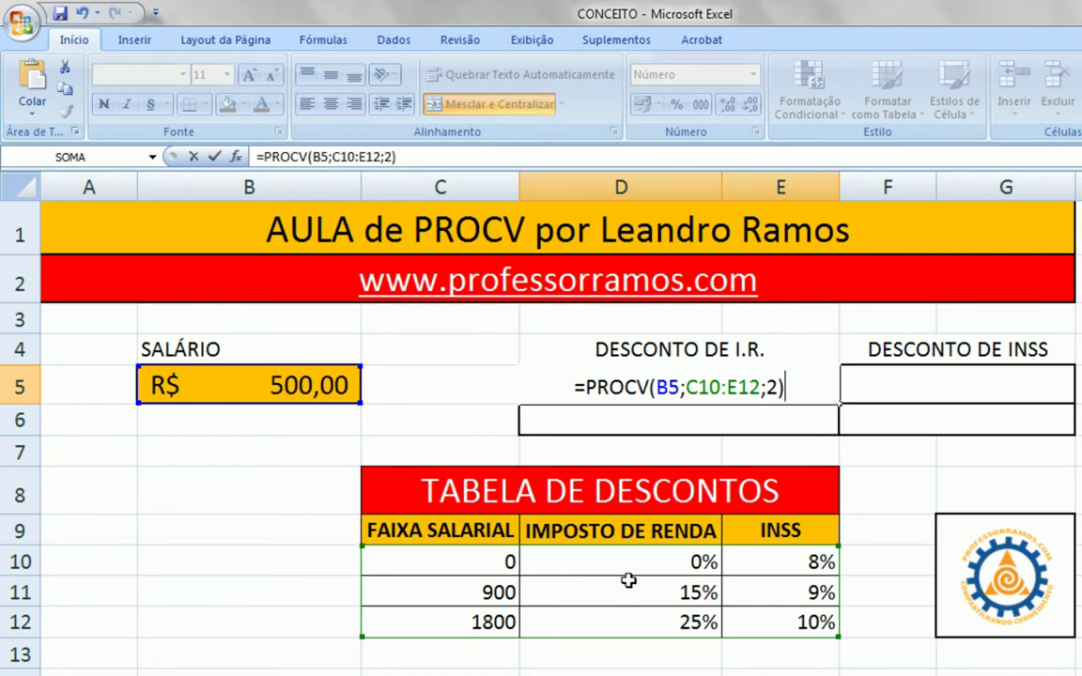
key("Return")
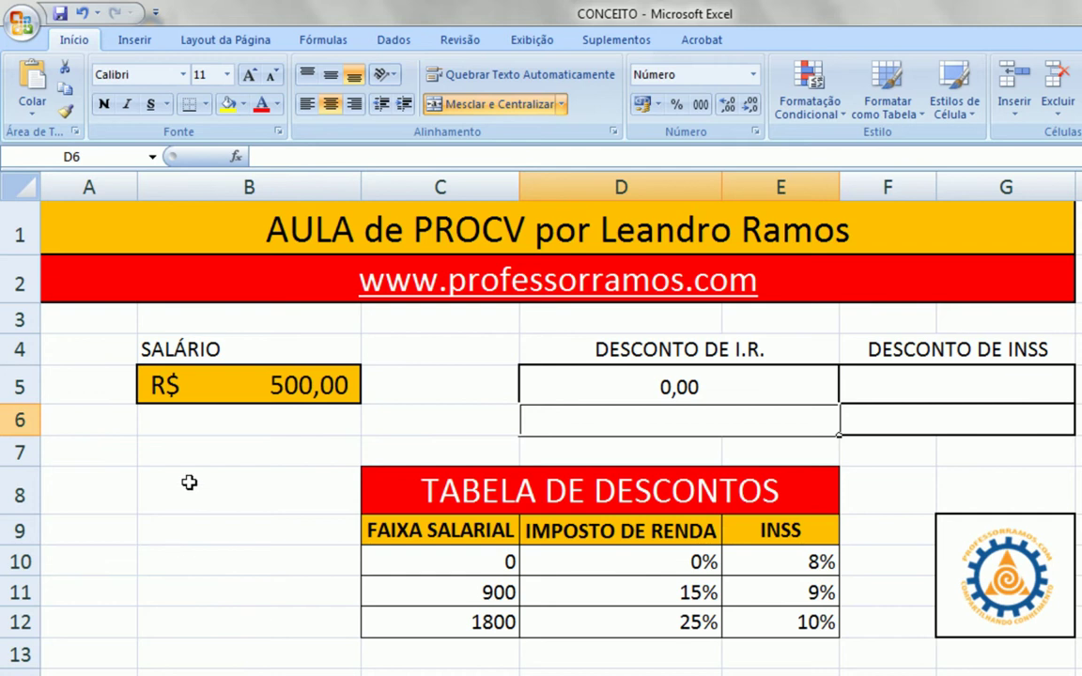
Step: Format the I.R. discount in D5 as a percentage
left_click(722, 393)
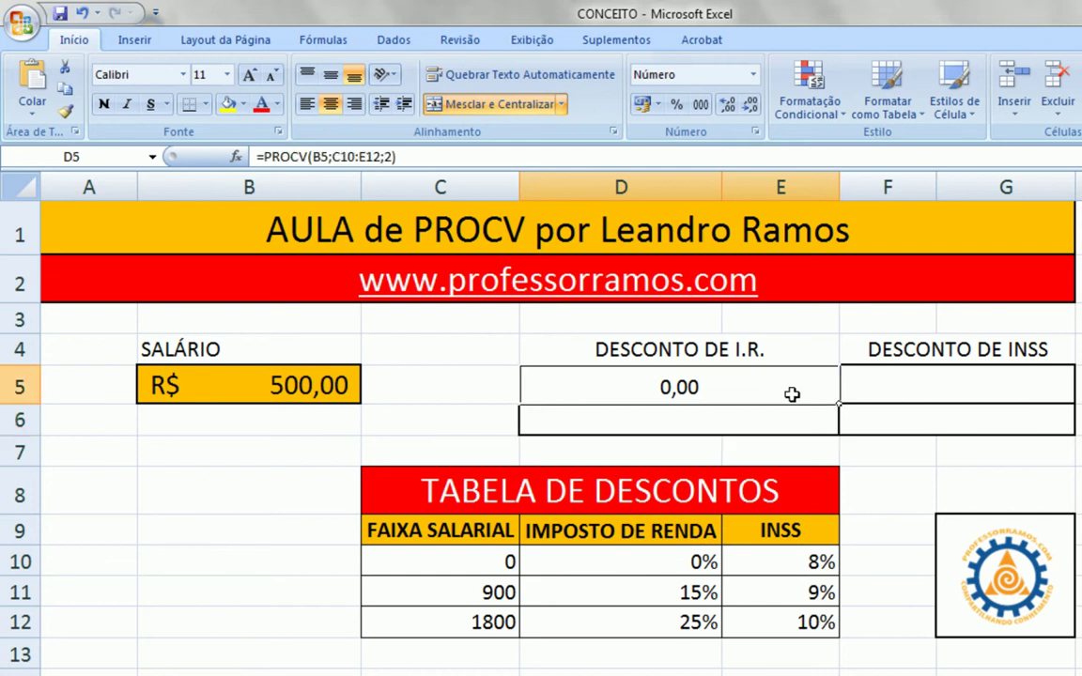
left_click(676, 104)
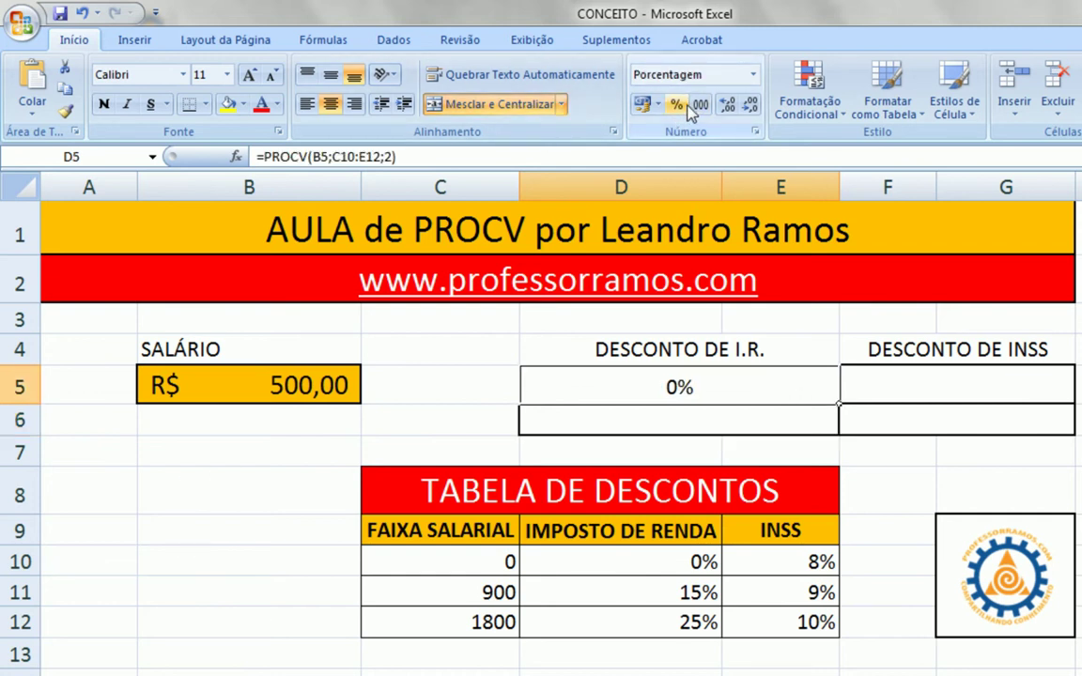
left_click(274, 381)
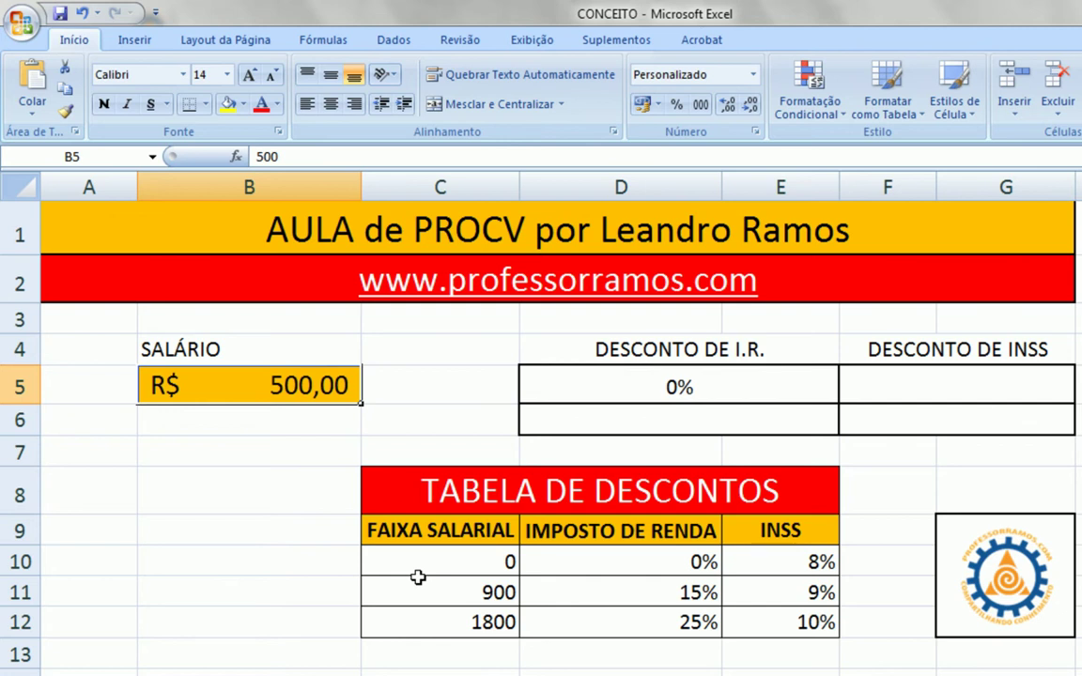
Step: Test salaries 799, 800, 901 and 1800 in B5, ending with a 25% I.R. discount
type("799")
key("Return")
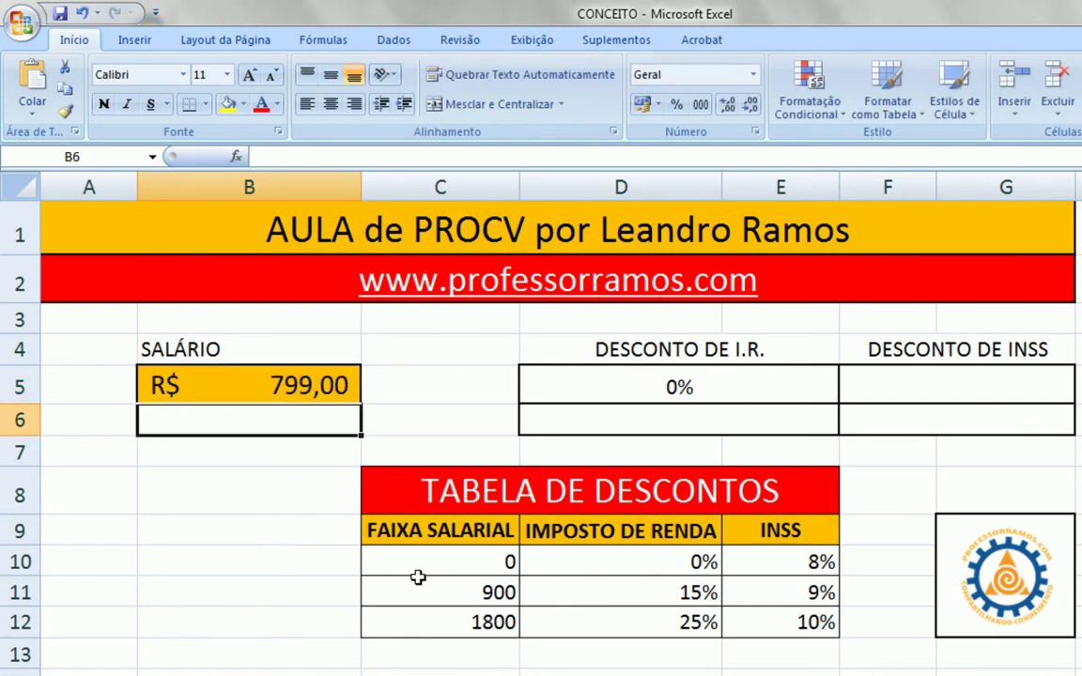
key("Up")
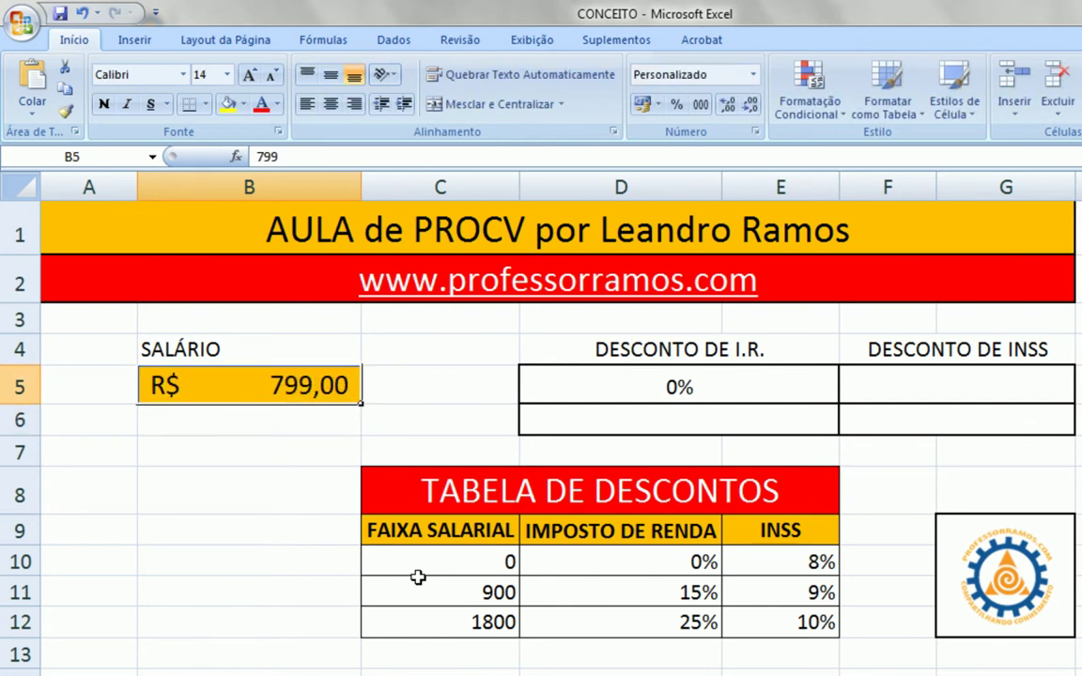
type("800")
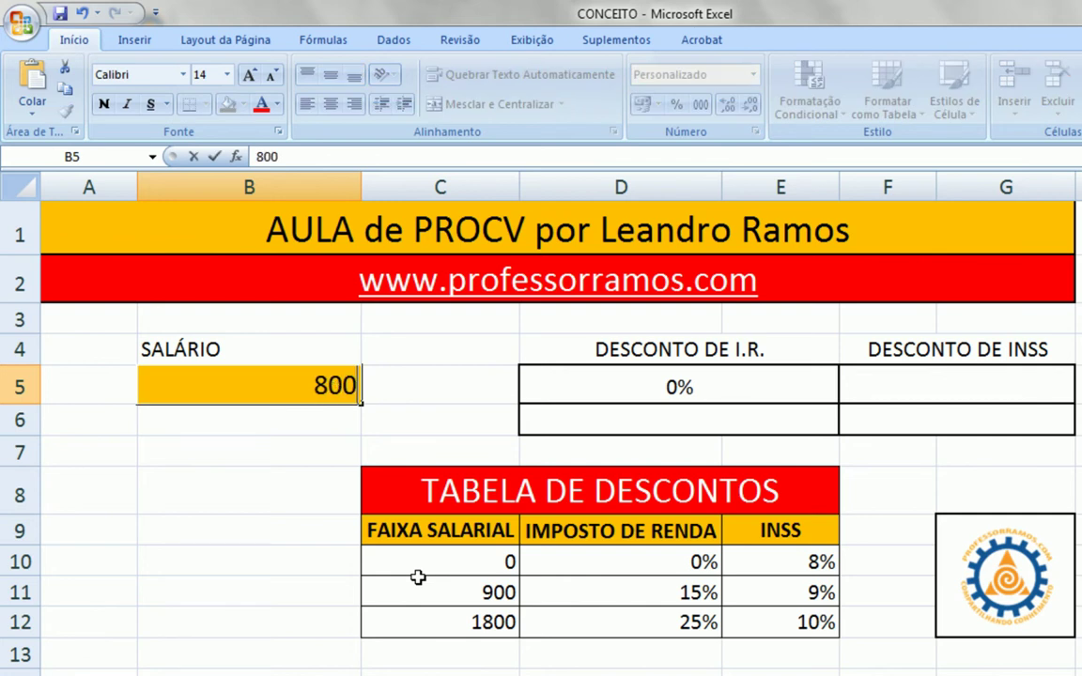
key("Return")
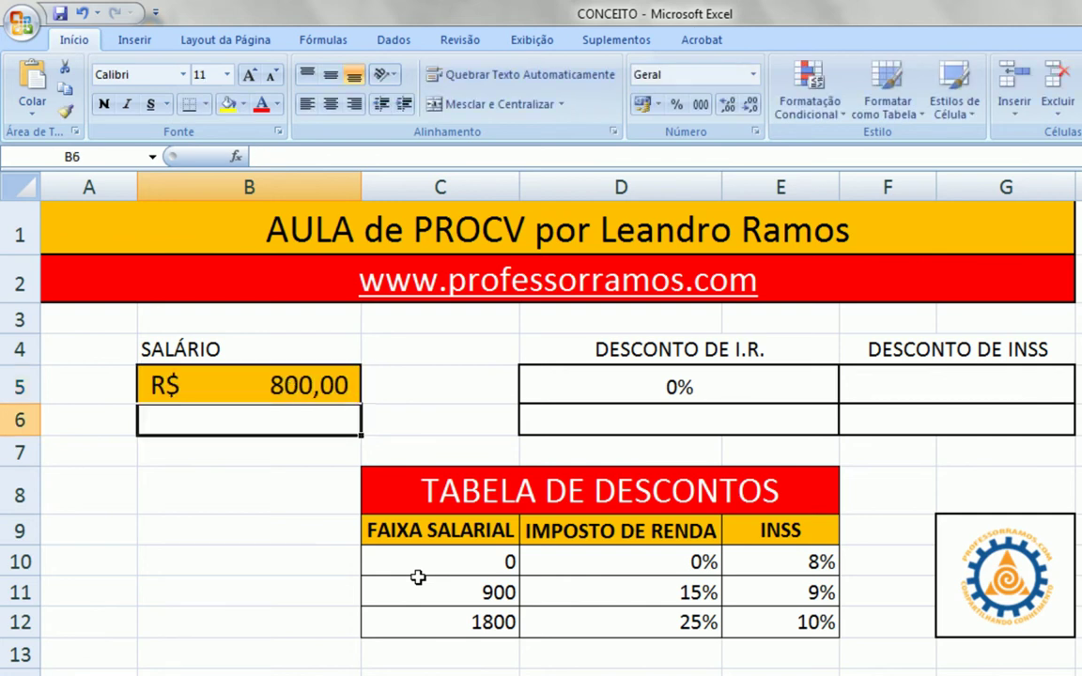
key("Up")
type("9")
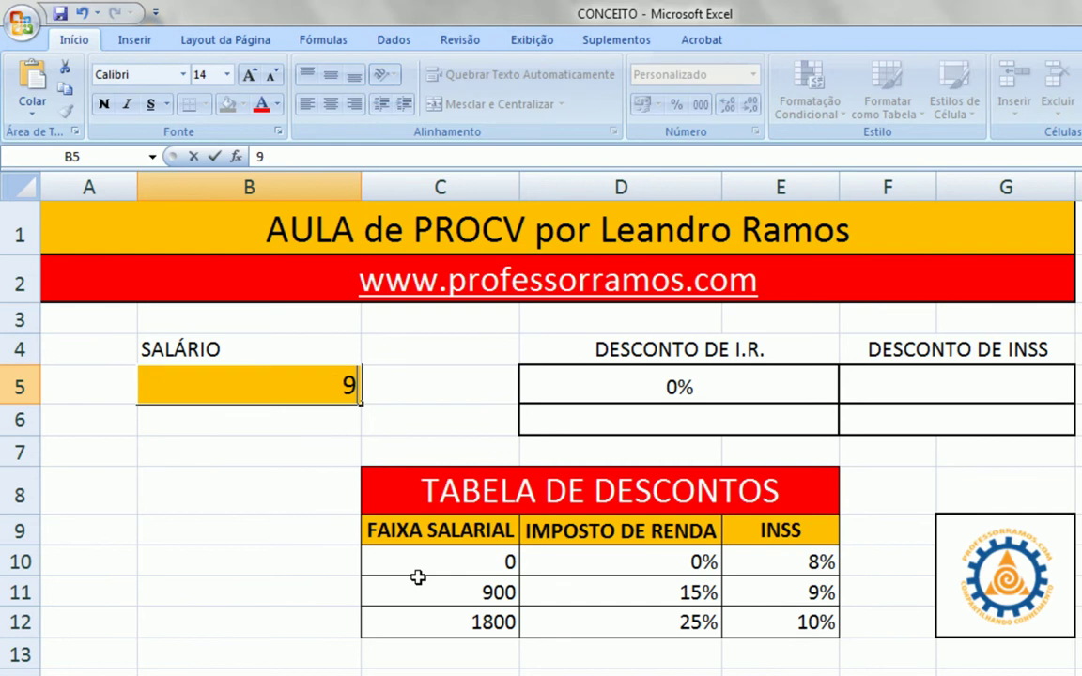
type("01")
key("Return")
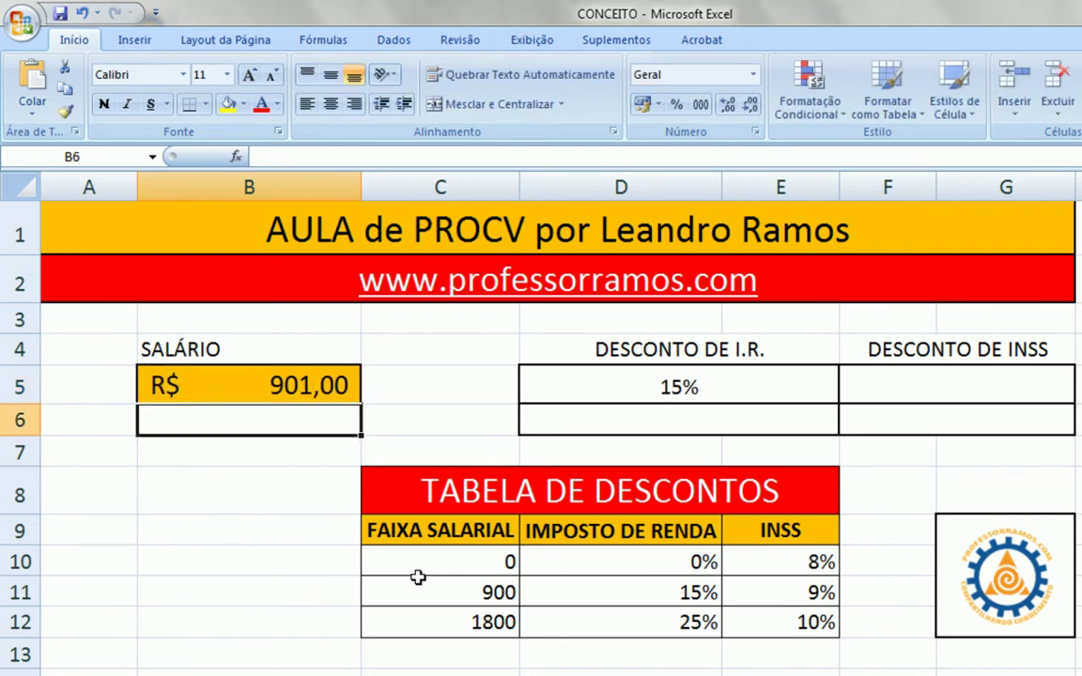
key("Up")
type("1")
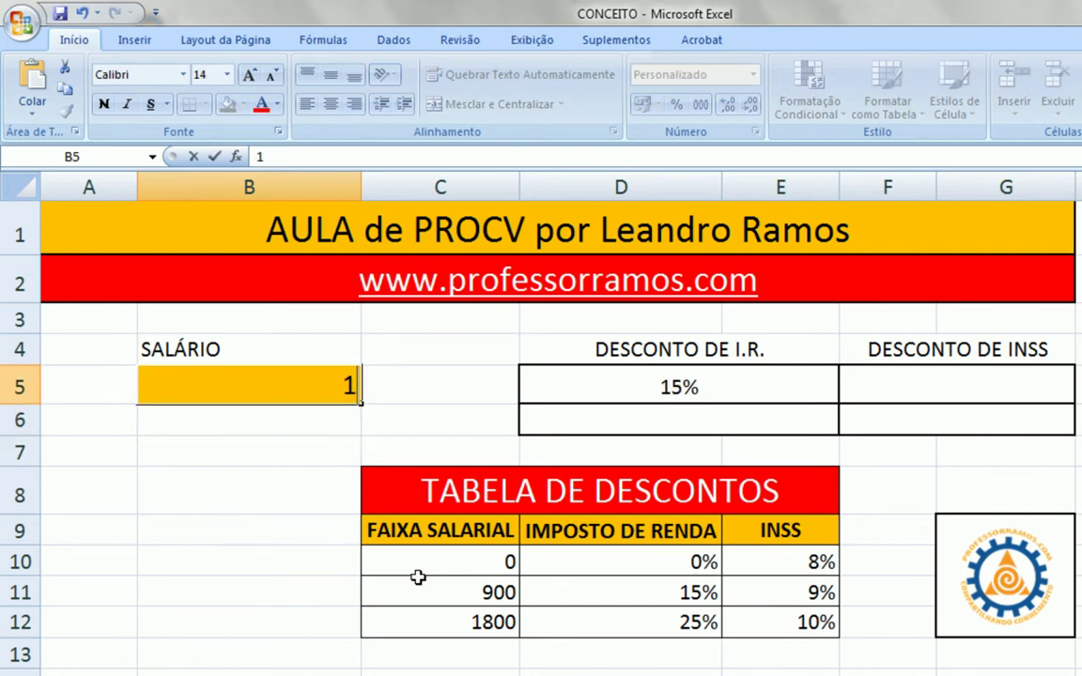
type("800")
key("Return")
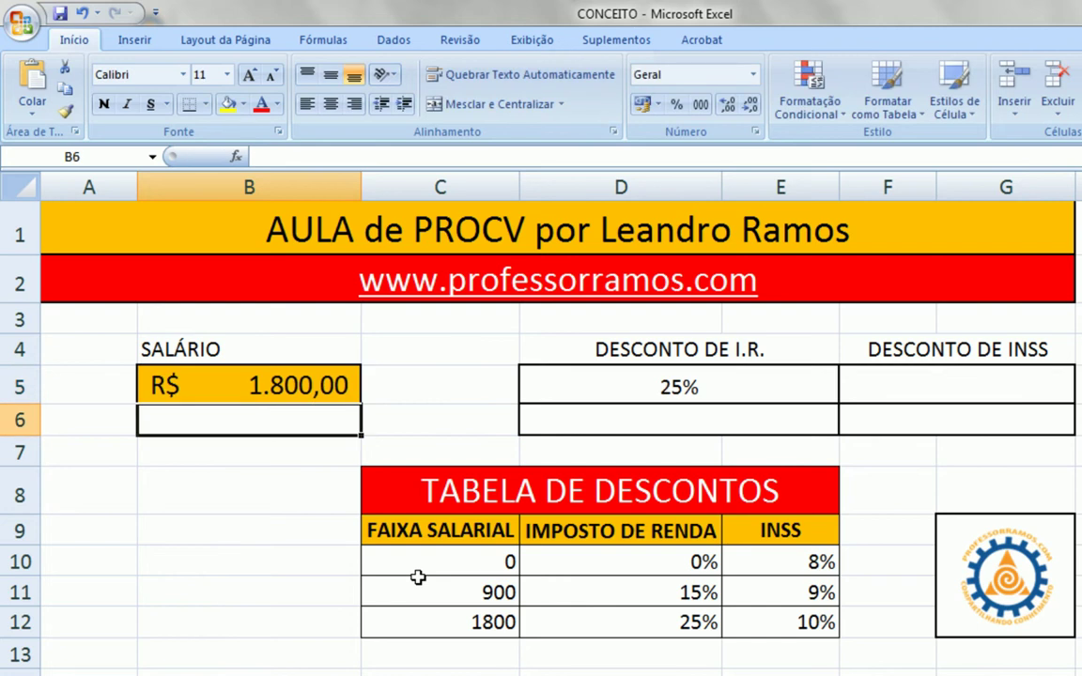
left_click(334, 385)
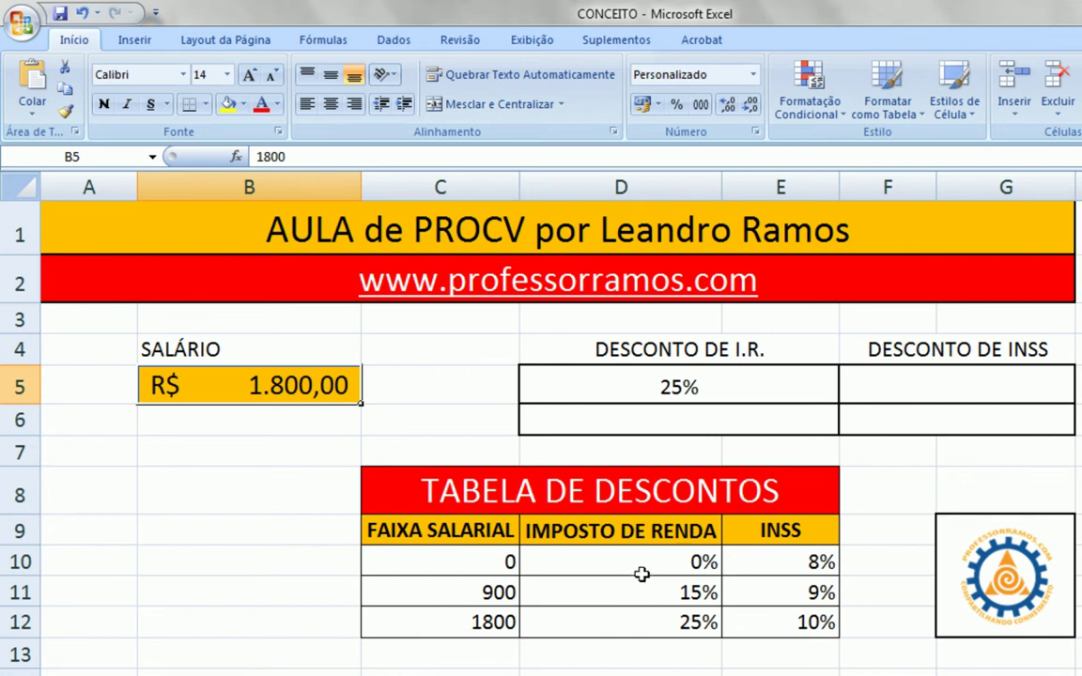
Step: Enter =PROCV(B5;C10:E12;3) in F5 to look up the 10% INSS rate
left_click(876, 383)
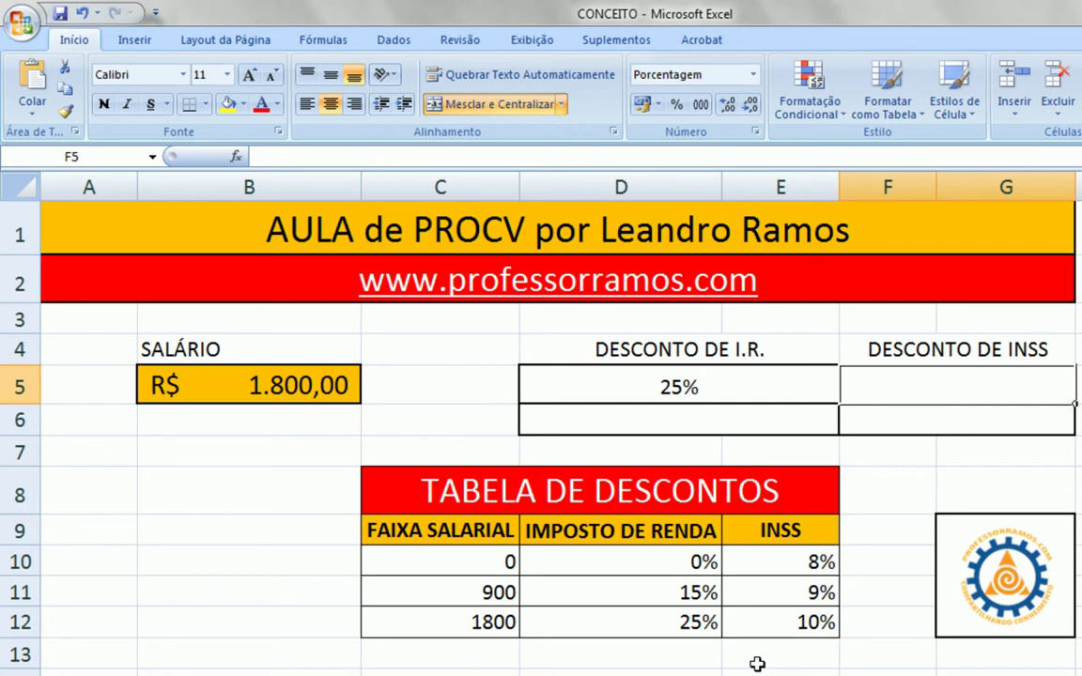
type("=P")
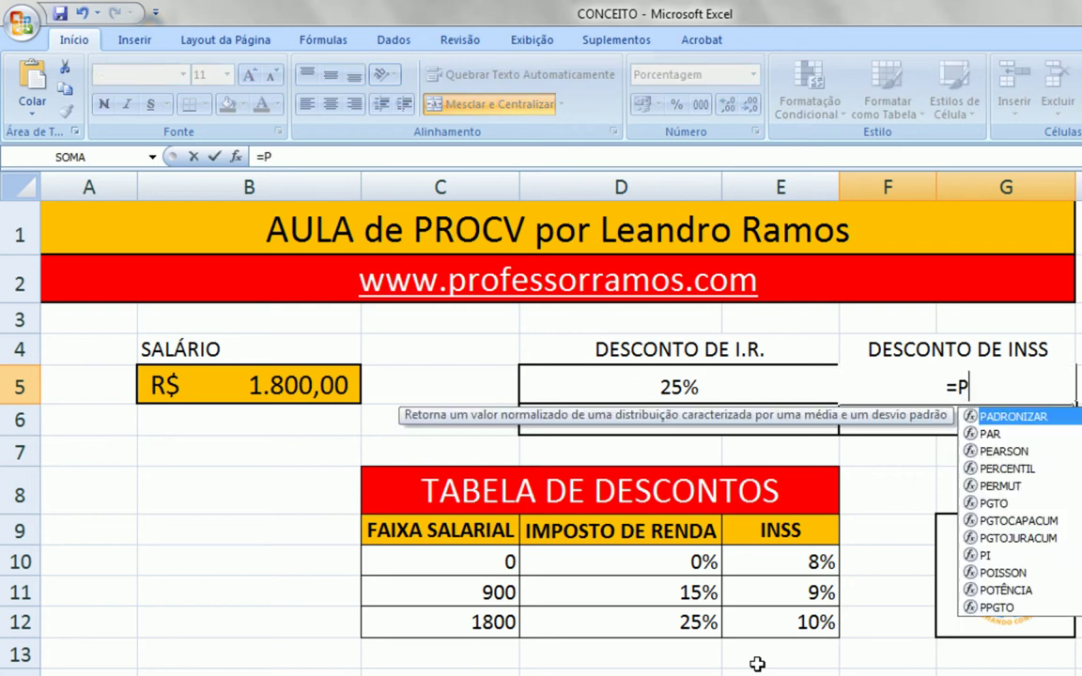
type("ROCV(")
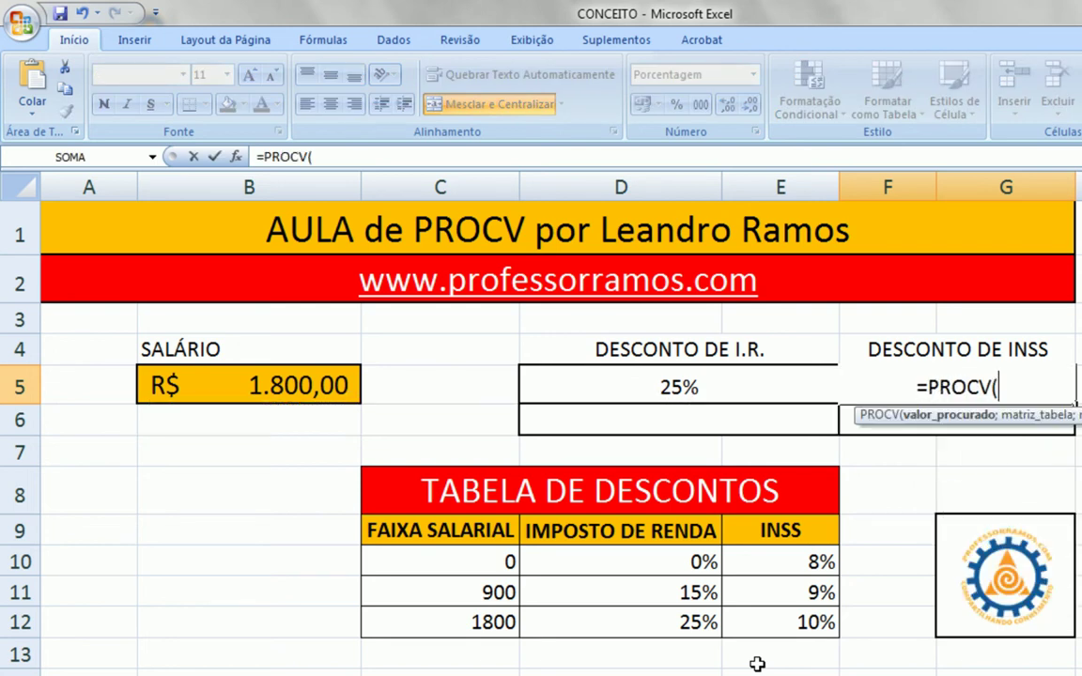
left_click(266, 380)
type(";")
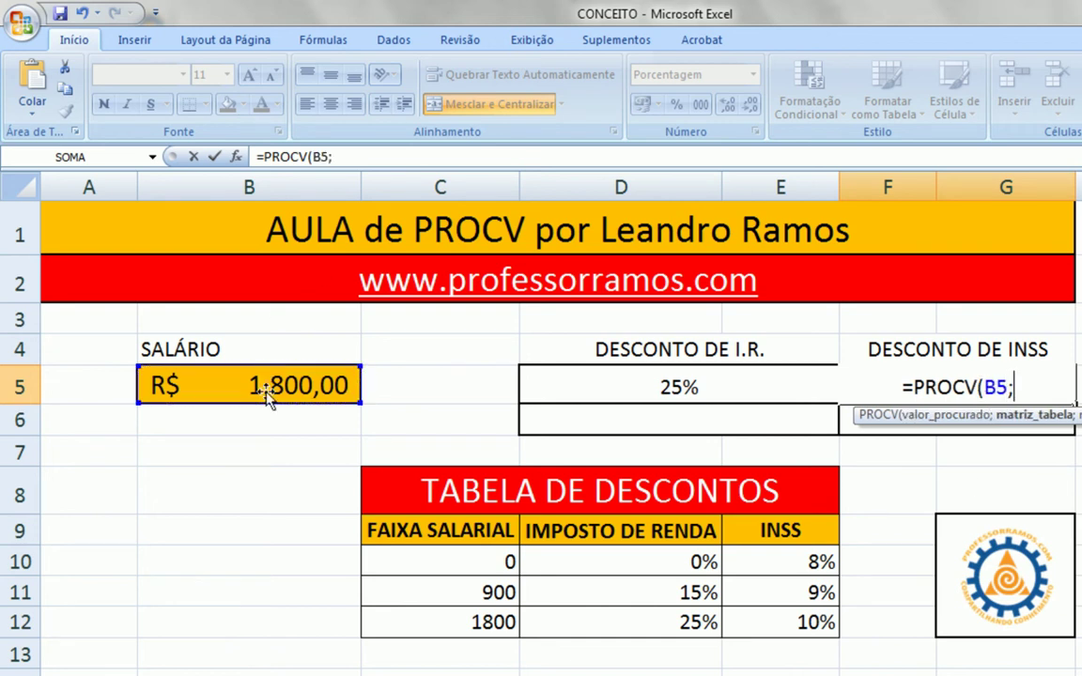
left_click_drag(396, 567, 786, 627)
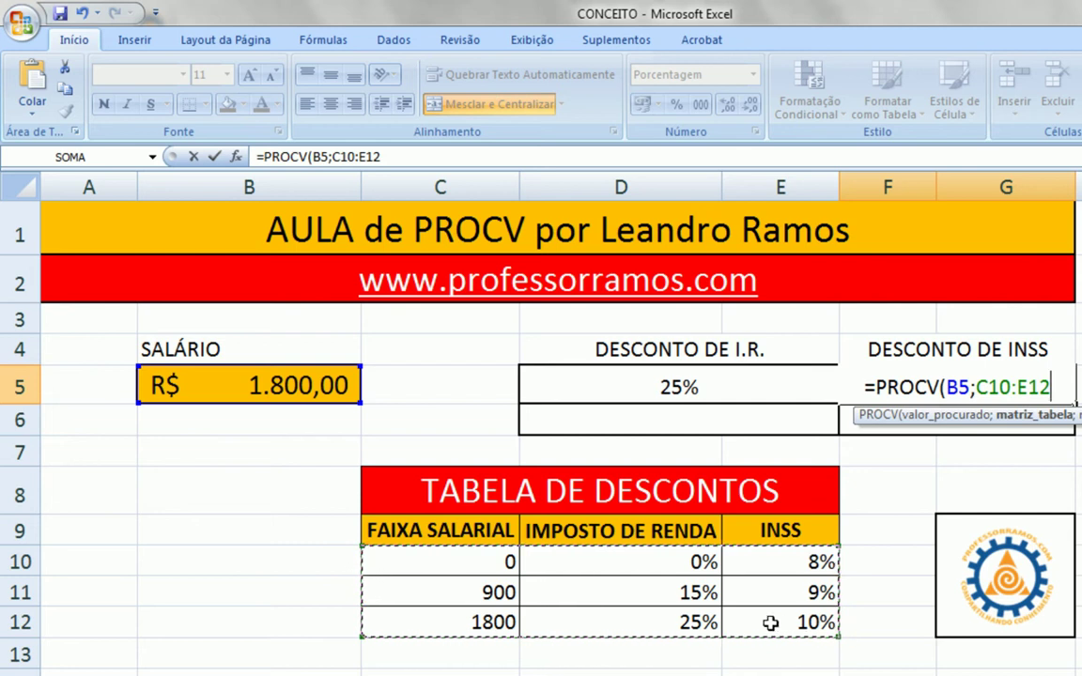
type(";")
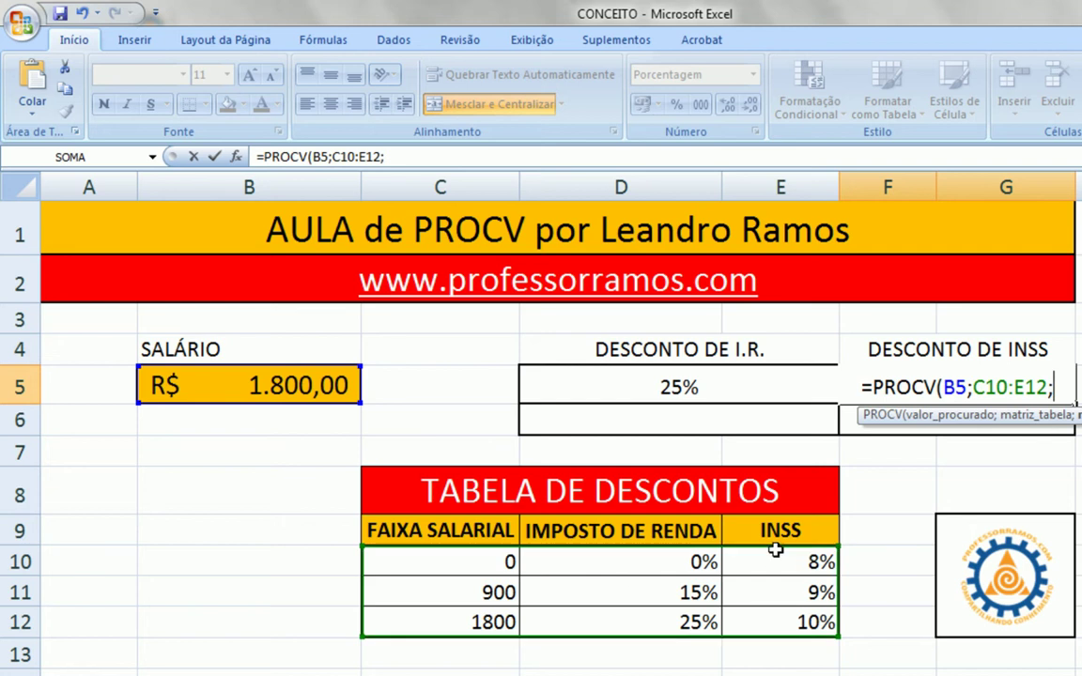
type("3")
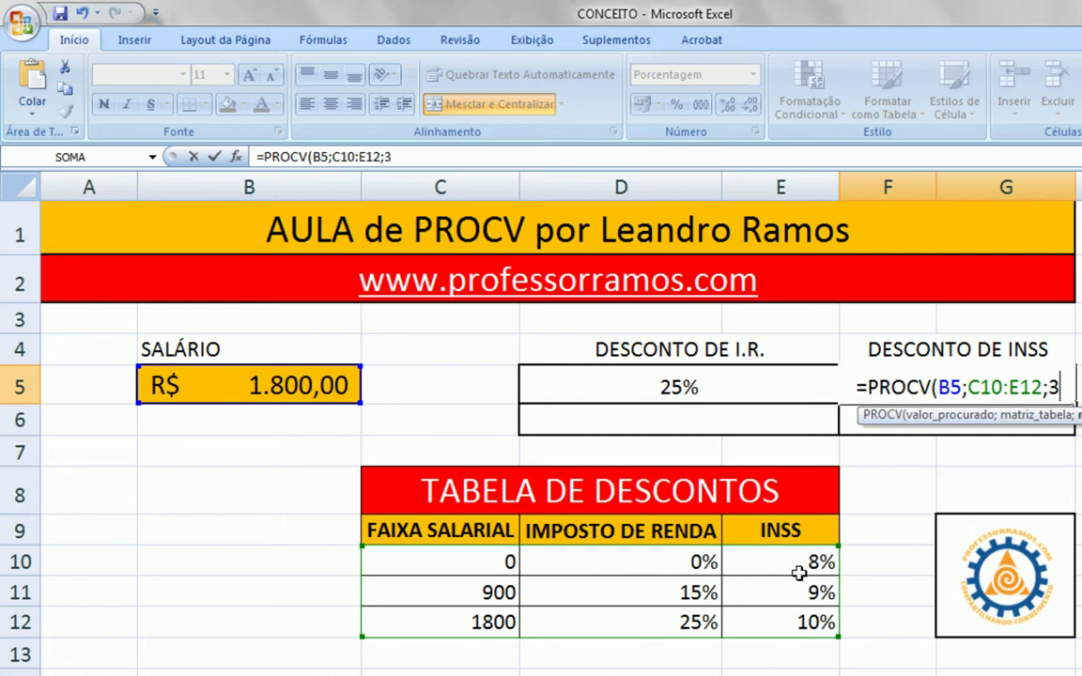
type(")")
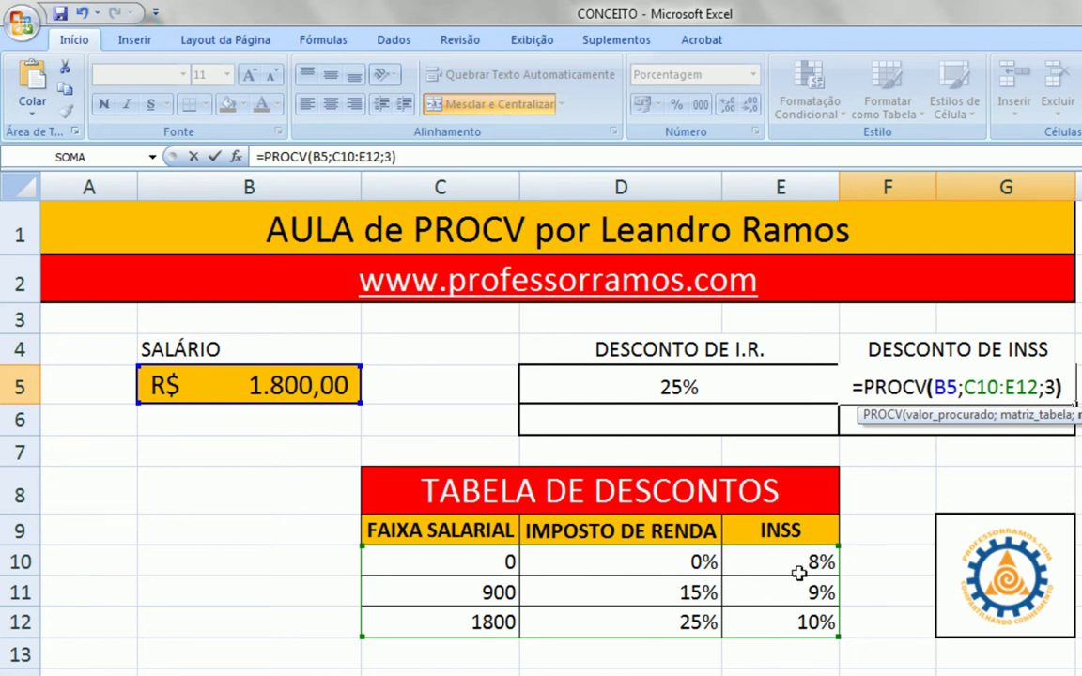
key("Return")
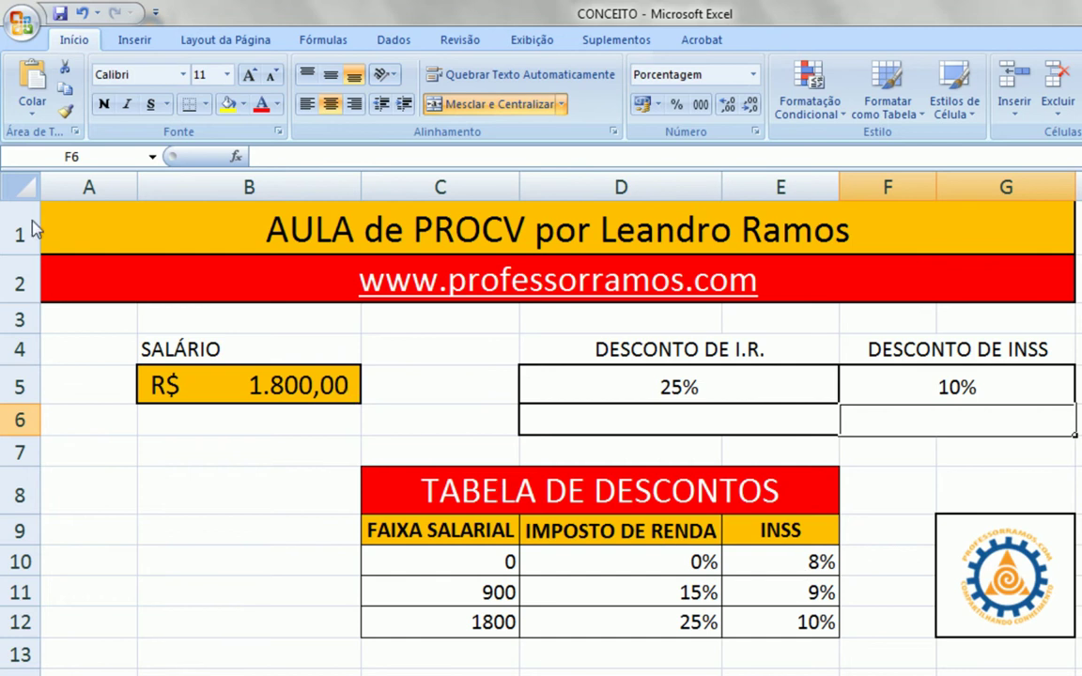
left_click(9, 152)
Step: Try salaries 550 and 1200 in B5, then settle on 2.200
left_click(174, 380)
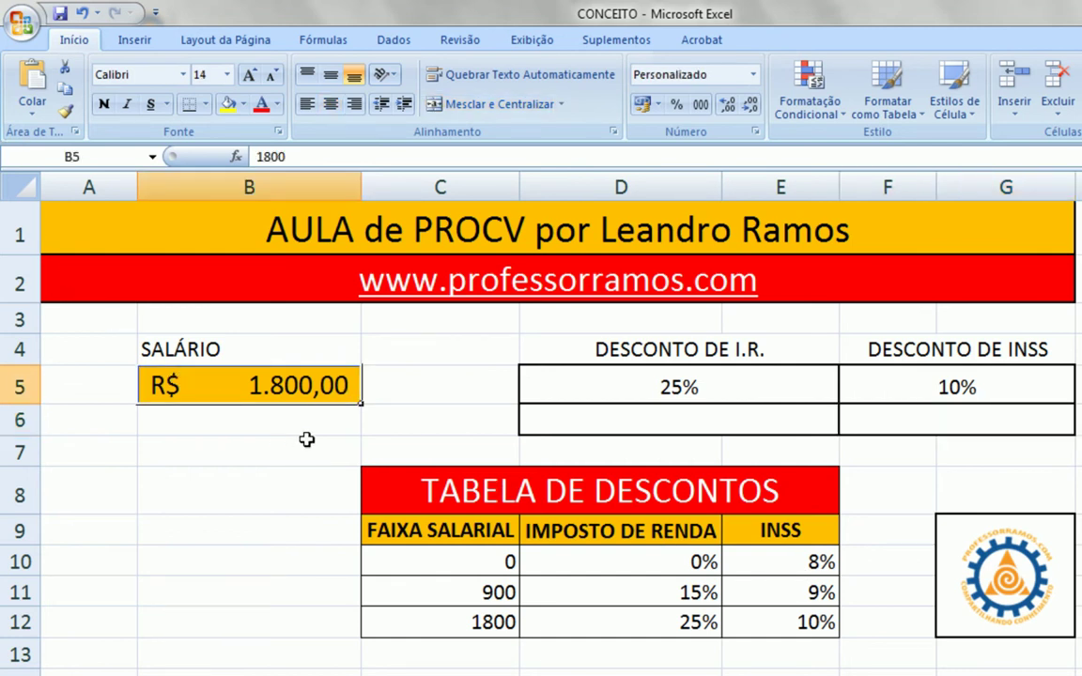
type("550")
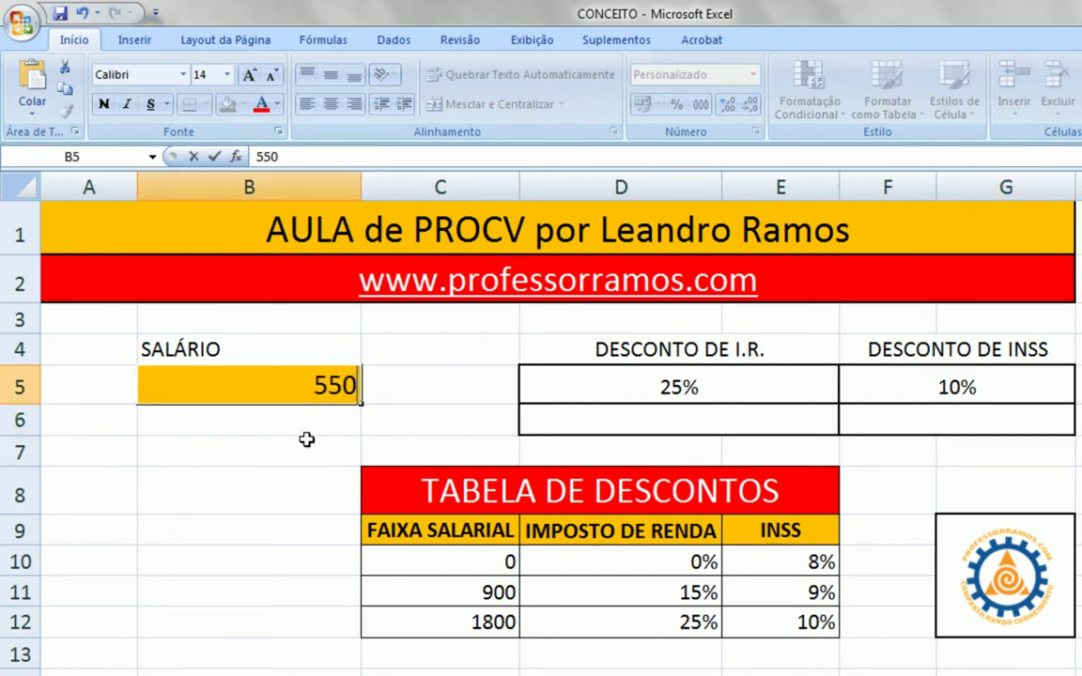
key("Return")
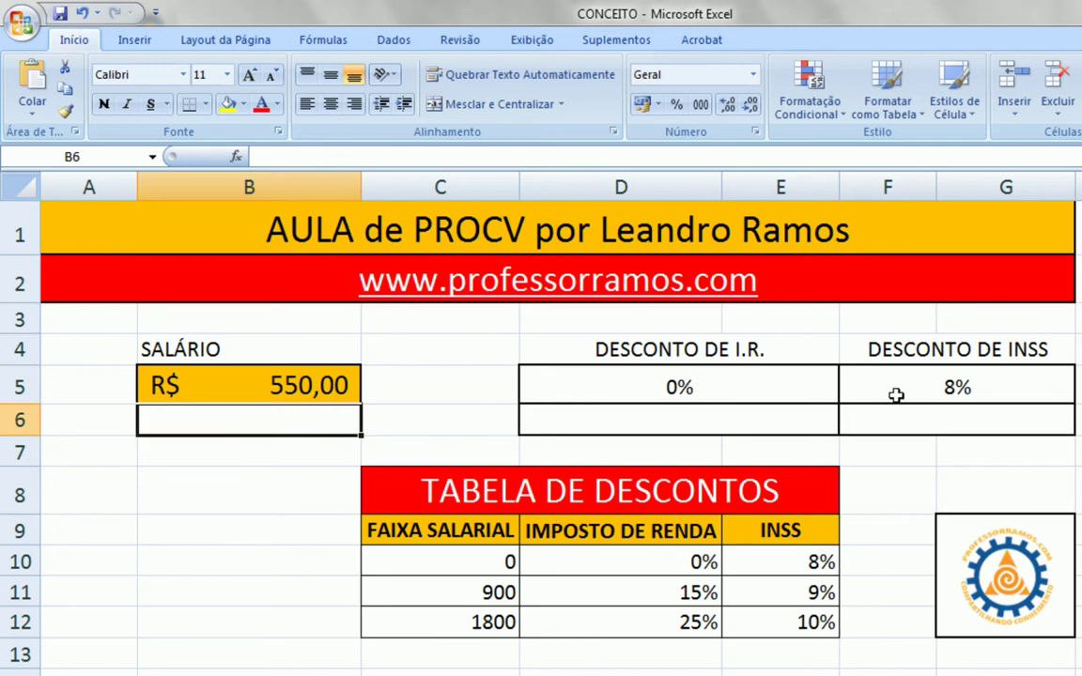
left_click(320, 394)
type("12")
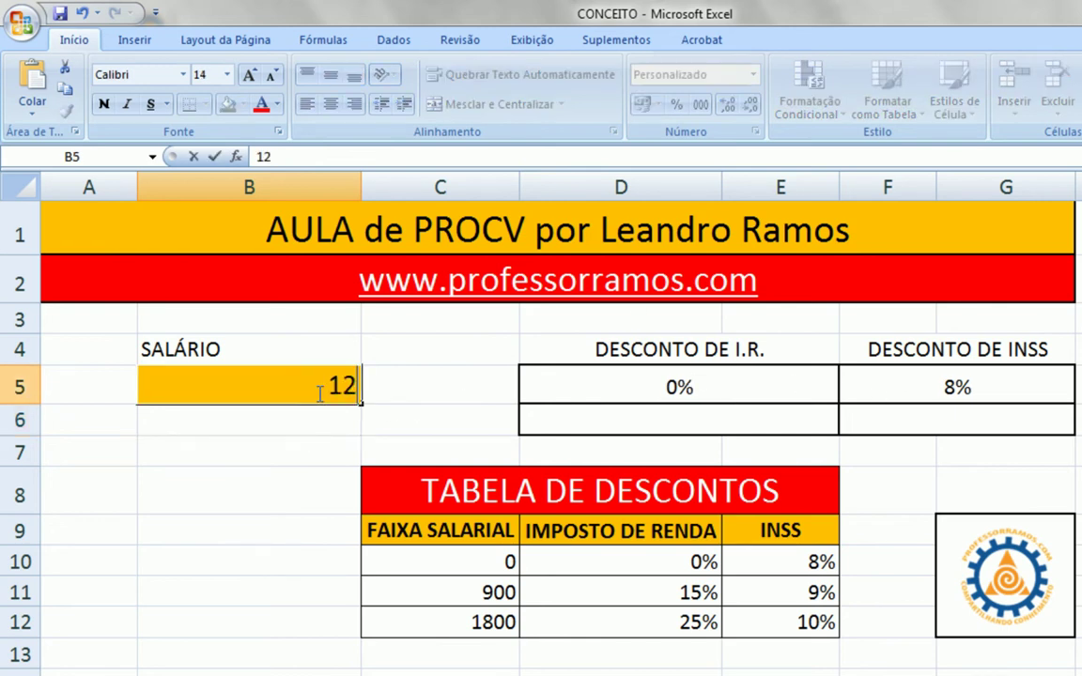
type("00")
key("Return")
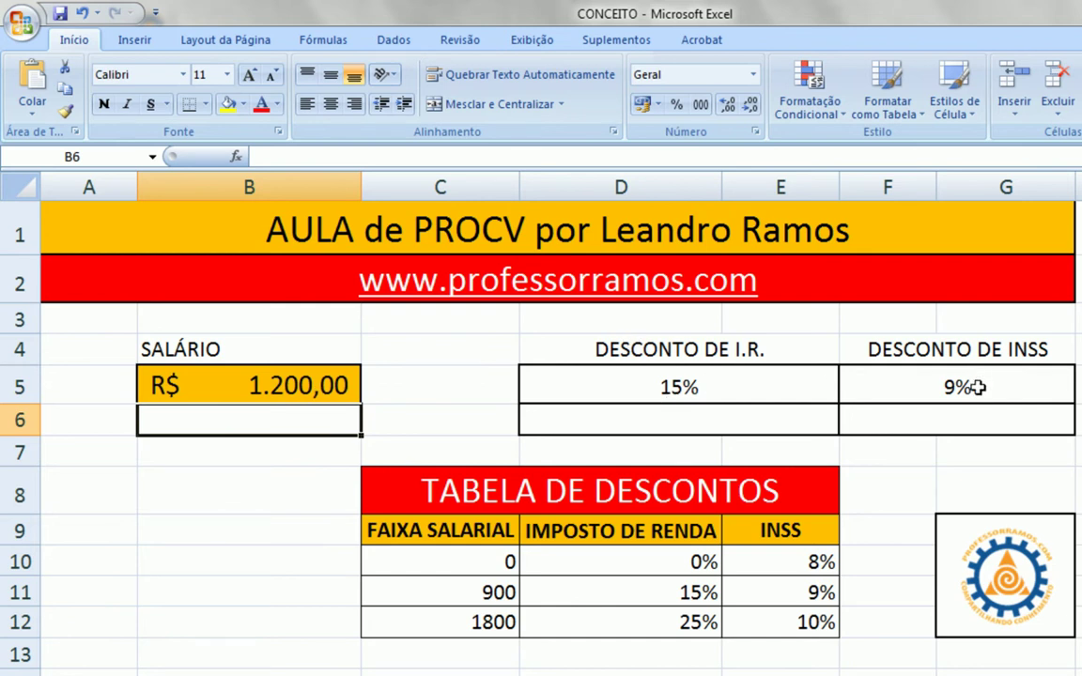
left_click(335, 379)
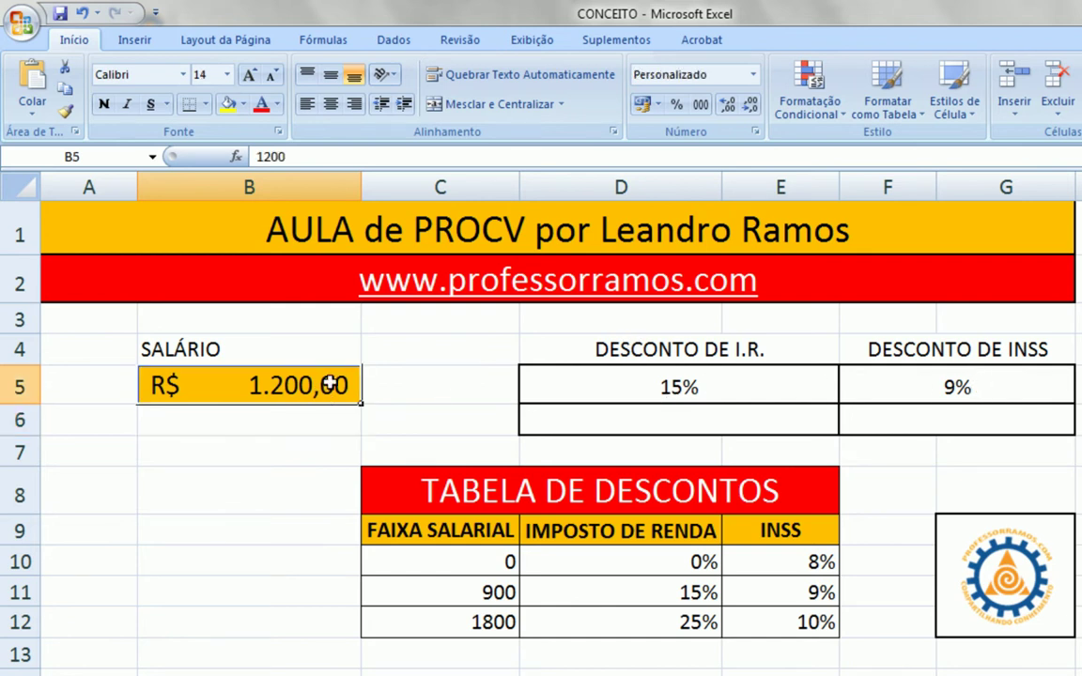
type("2.200")
key("Return")
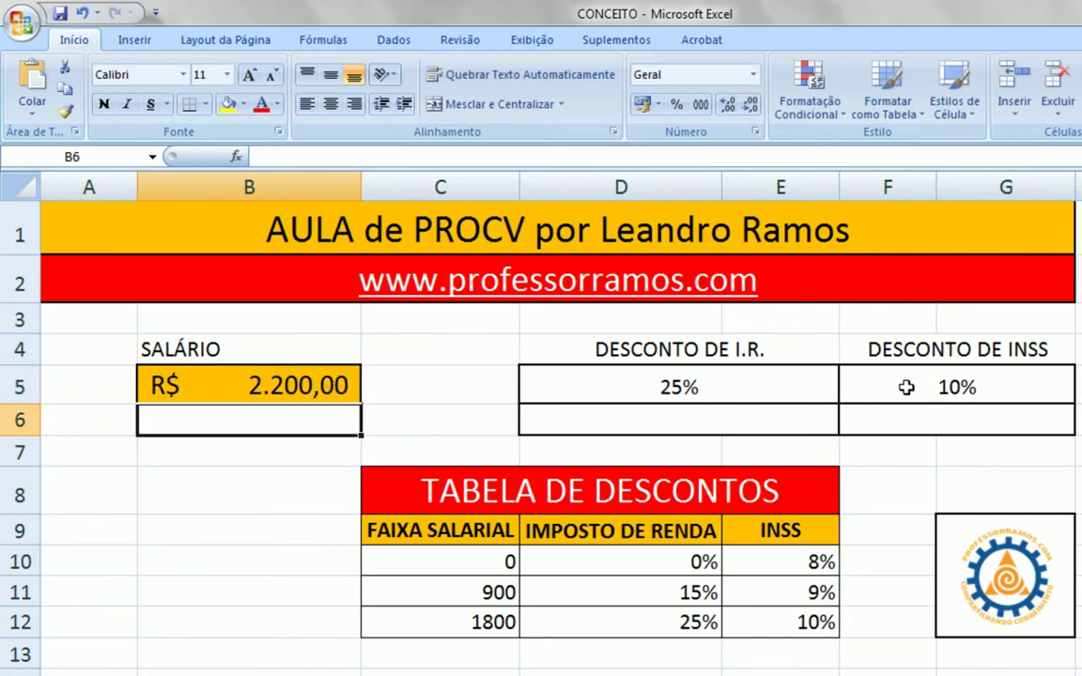
Step: Enter =B5*D5 in D6 and =B5*F5 in F6 for the income-tax and INSS amounts
left_click(725, 428)
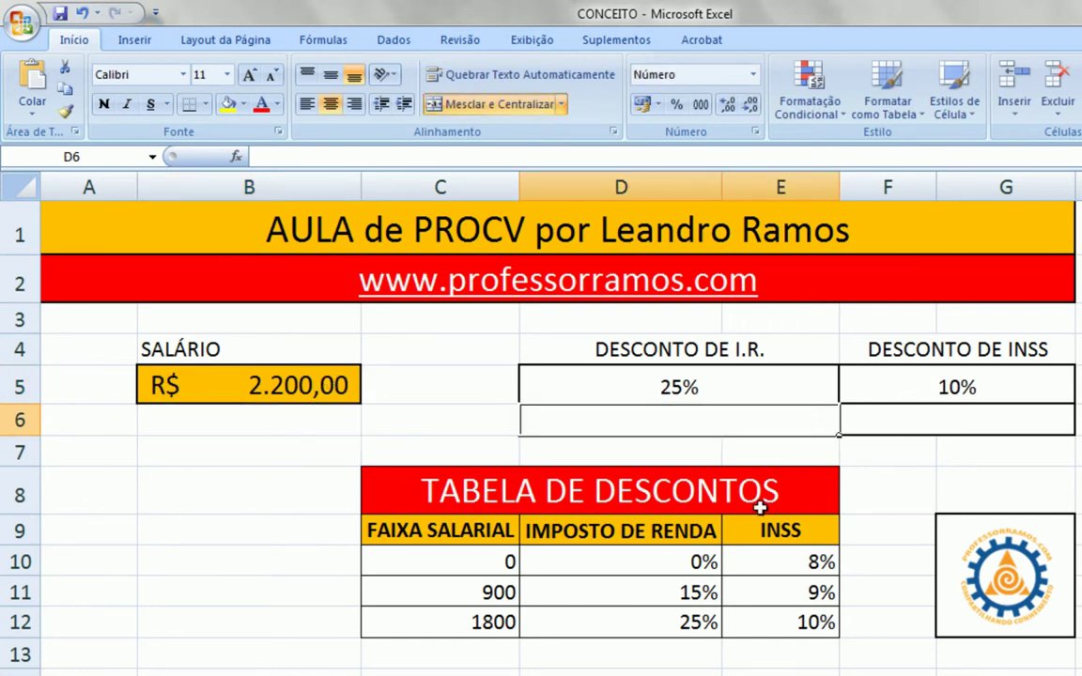
type("=")
left_click(309, 387)
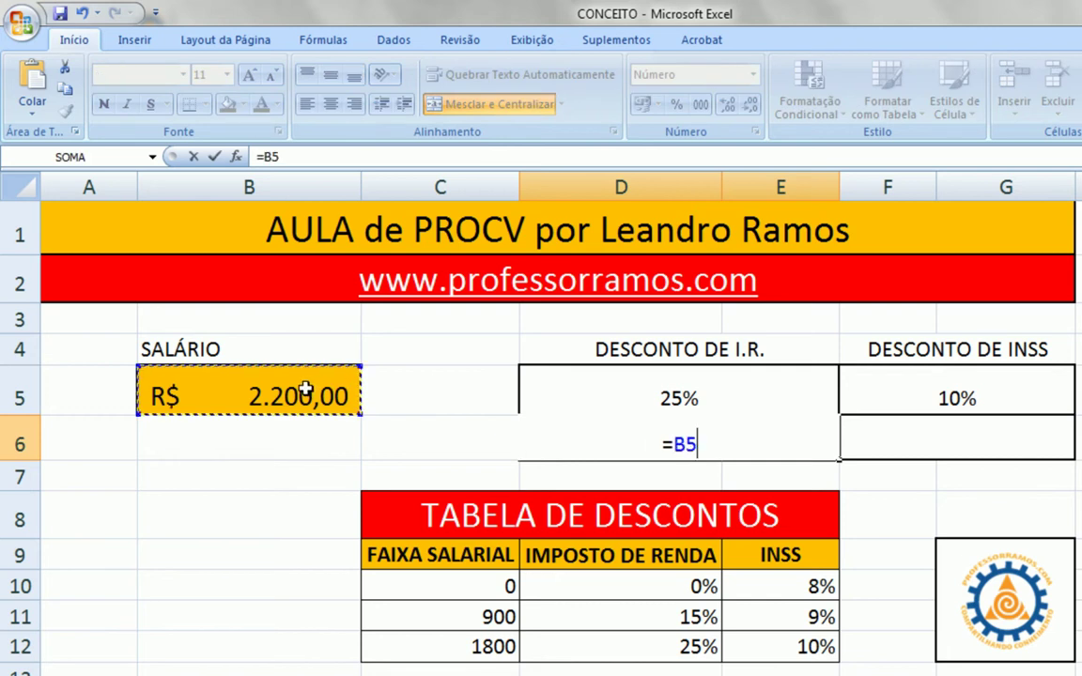
type("*")
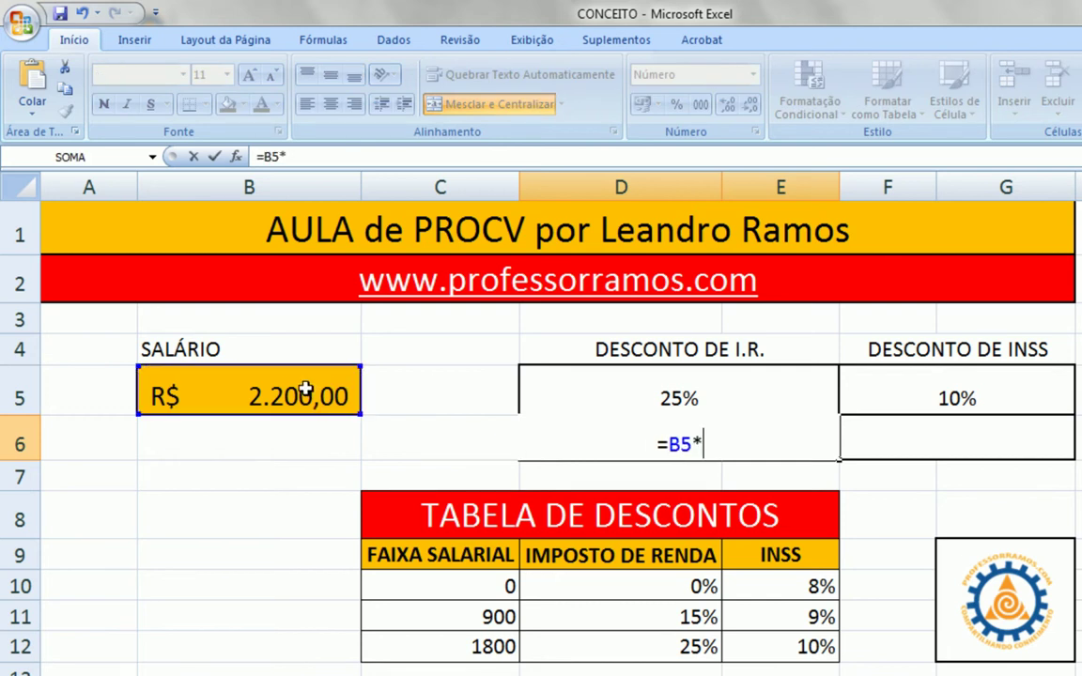
left_click(725, 399)
key("Return")
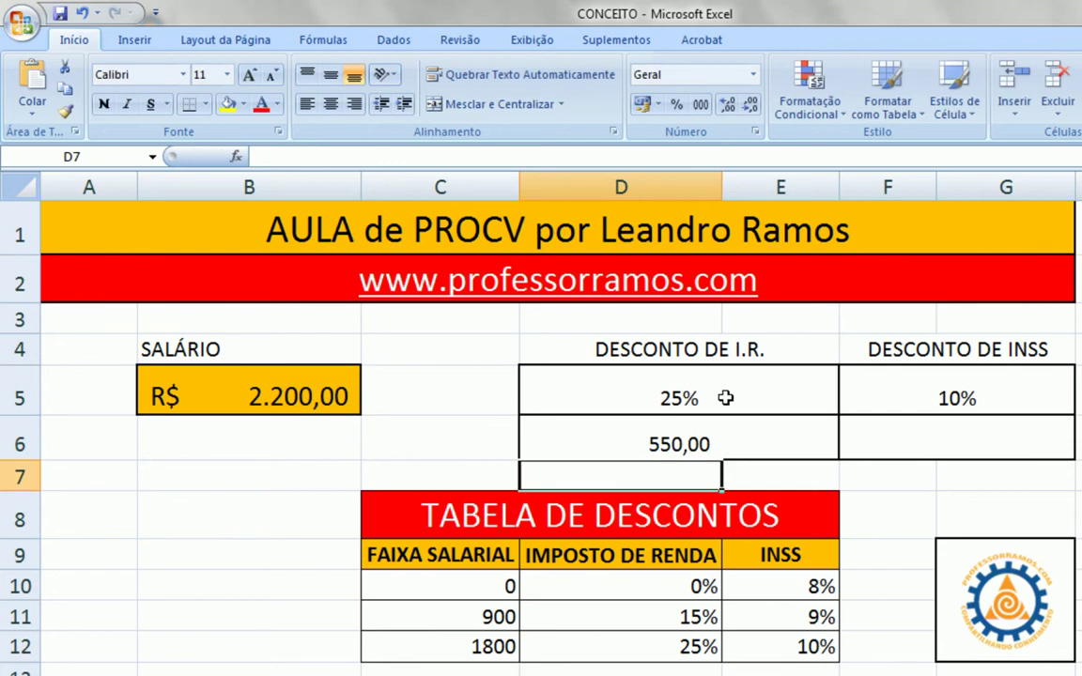
left_click(945, 448)
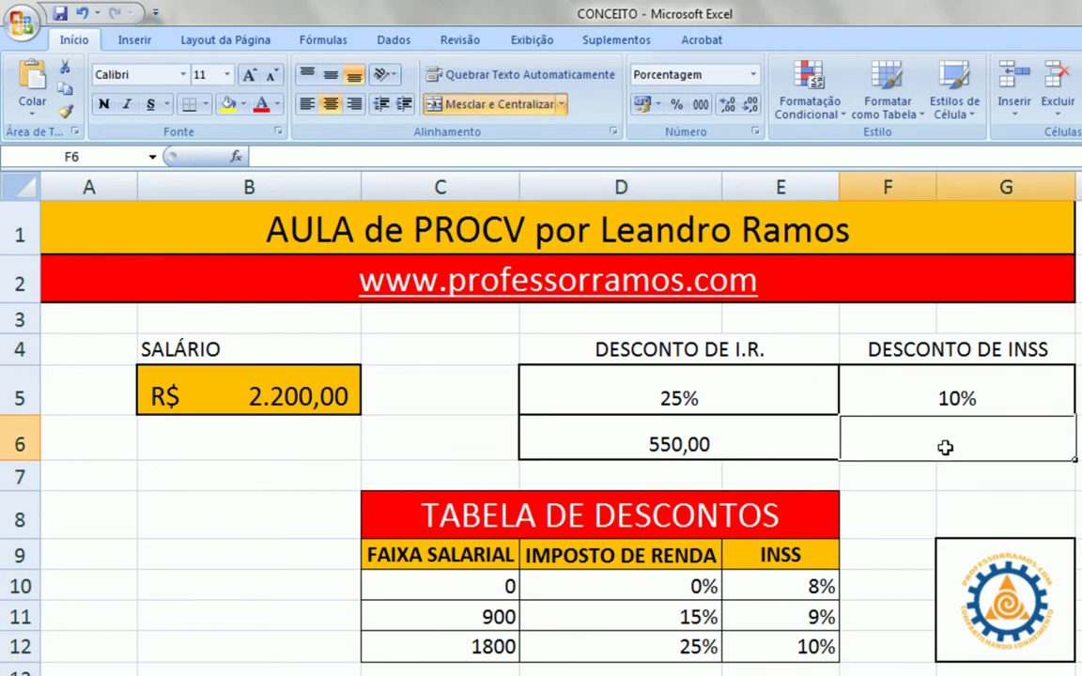
type("=")
left_click(215, 400)
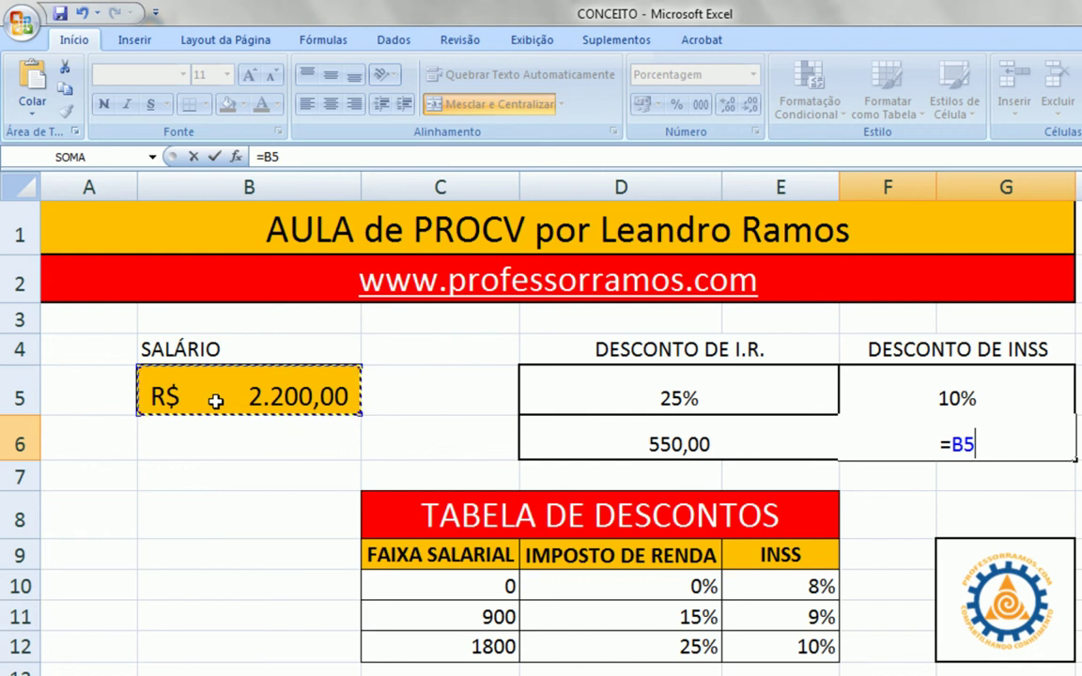
type("*")
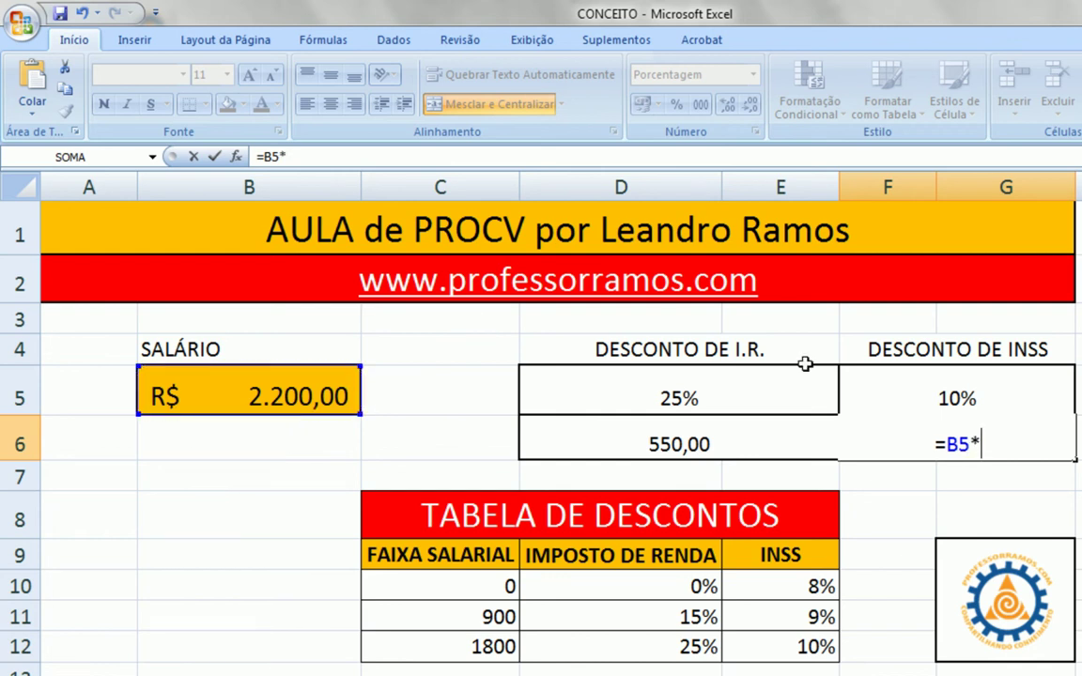
left_click(850, 395)
key("Return")
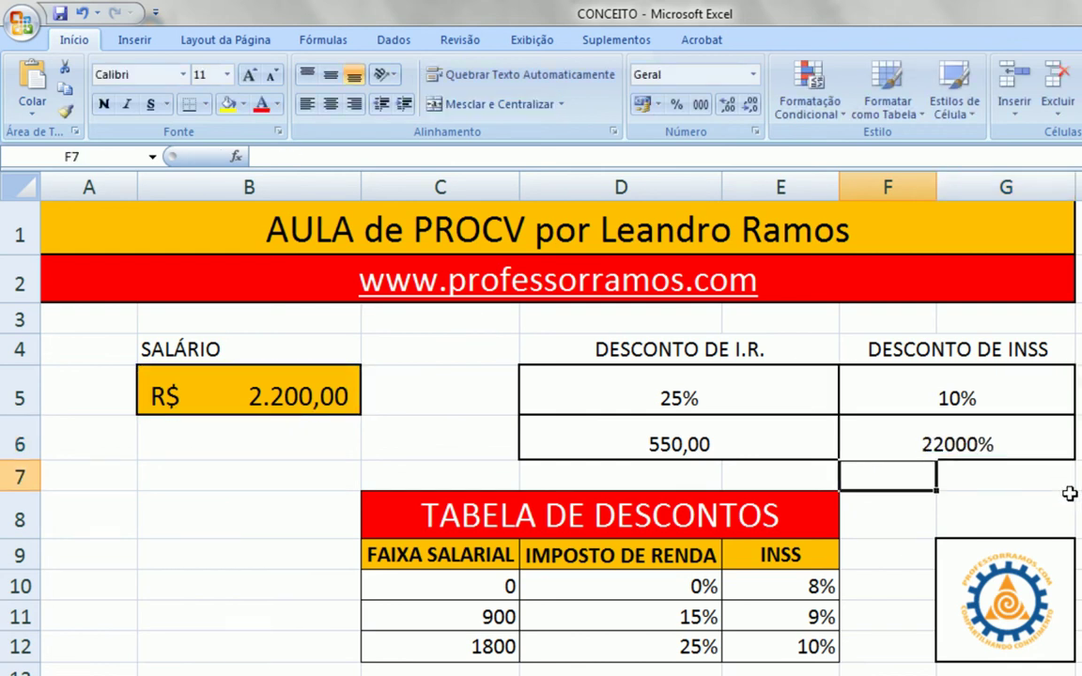
Step: Apply the accounting currency format to F6 and D6
left_click(1001, 434)
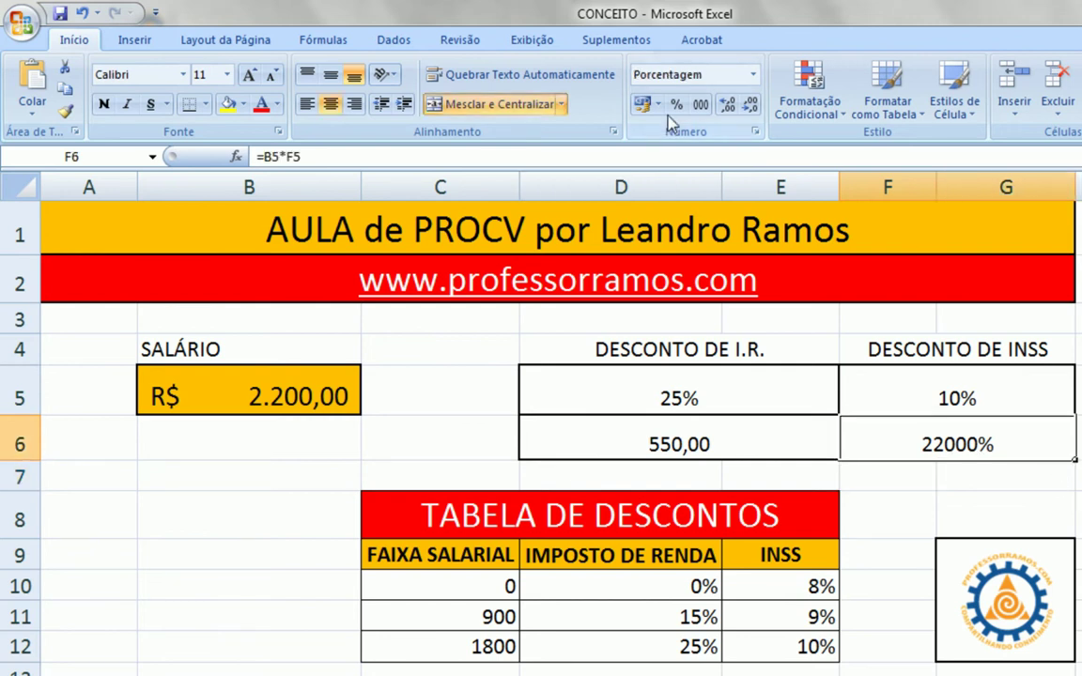
left_click(642, 104)
left_click(637, 440)
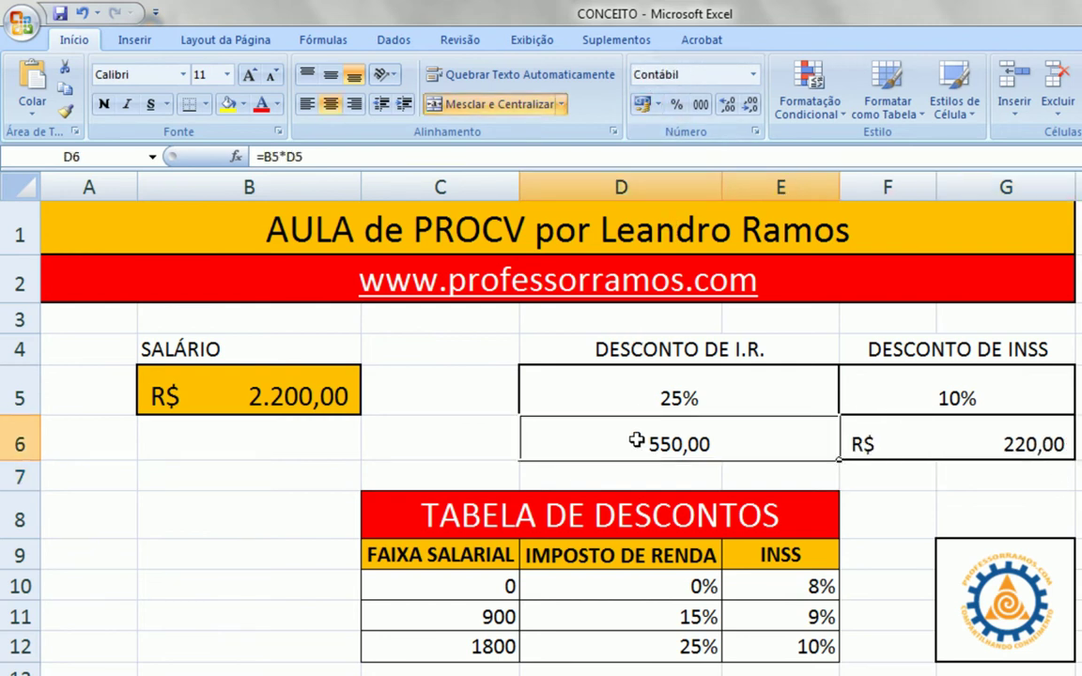
left_click(642, 103)
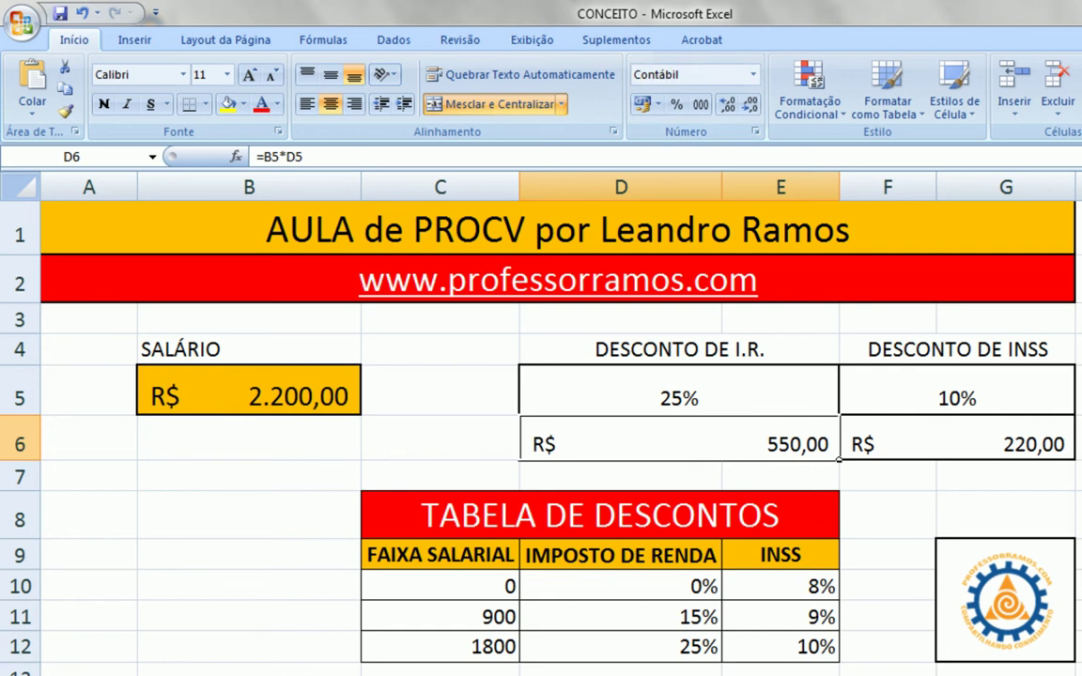
left_click(1078, 476)
Step: Enter the net salary formula =B5-D6-F6 in B6
left_click(305, 439)
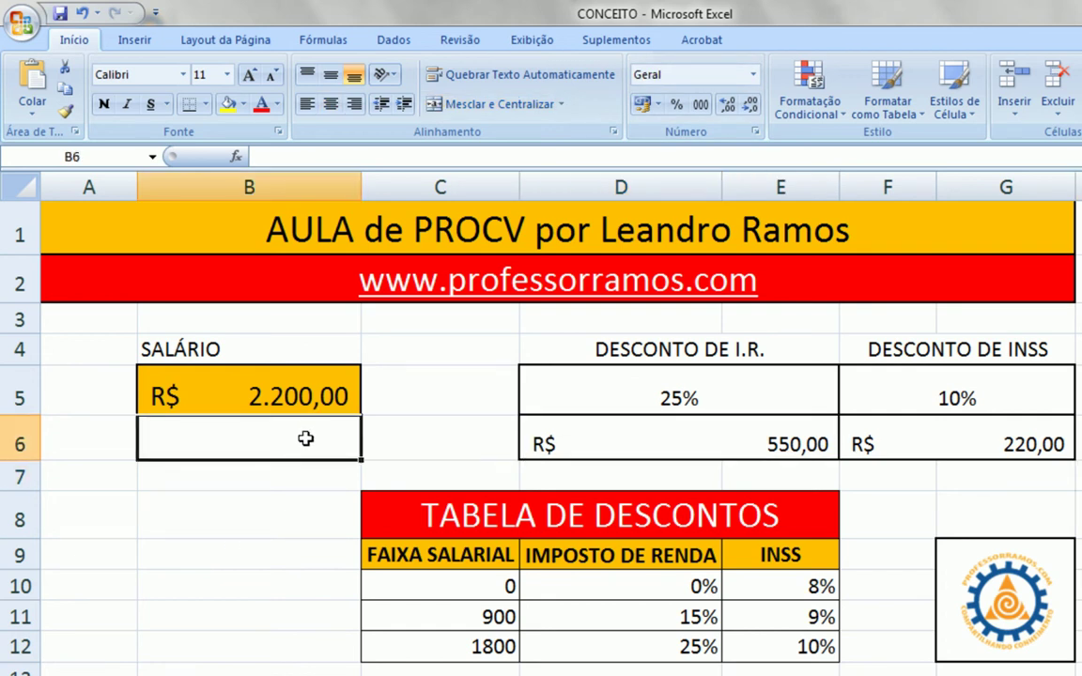
type("=")
left_click(335, 396)
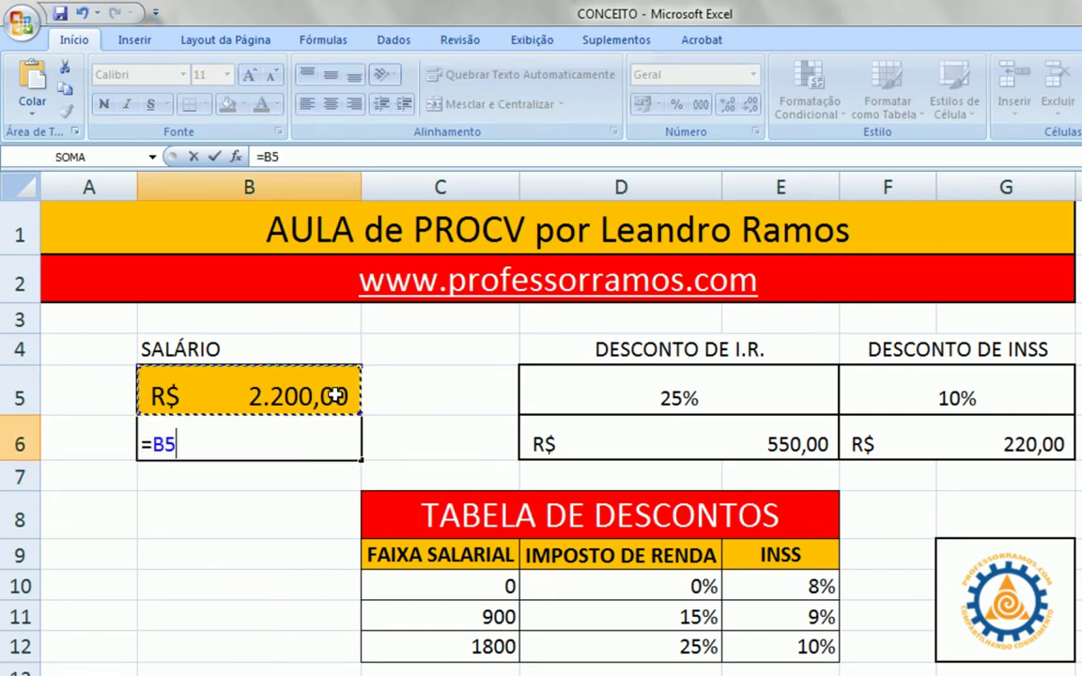
type("-")
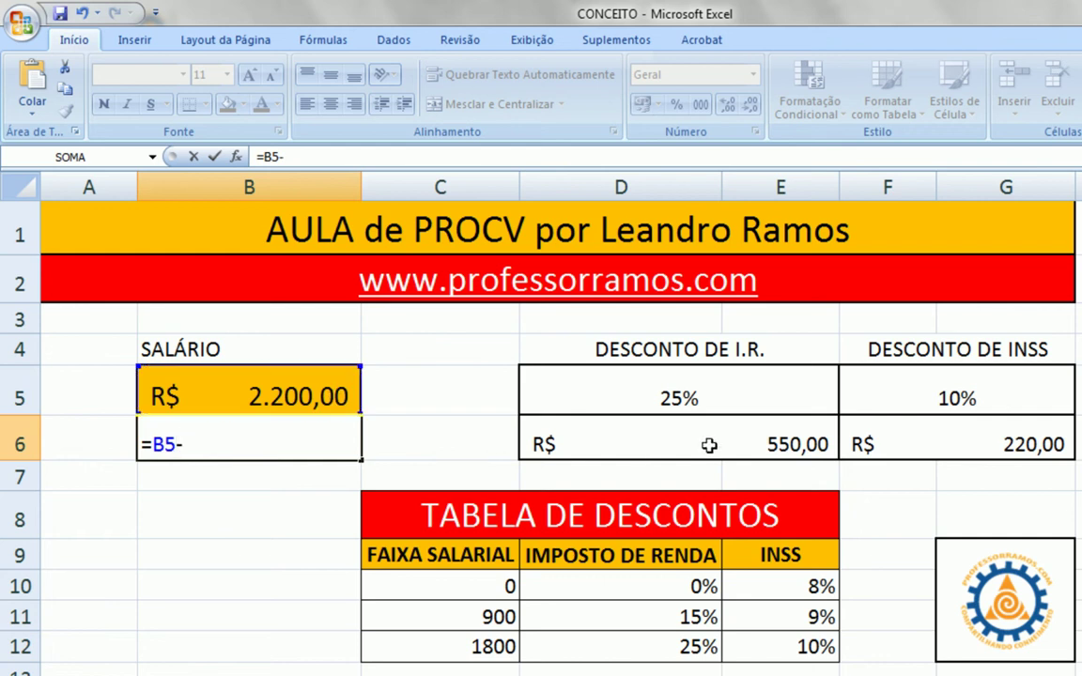
left_click(707, 447)
type("-")
left_click(850, 441)
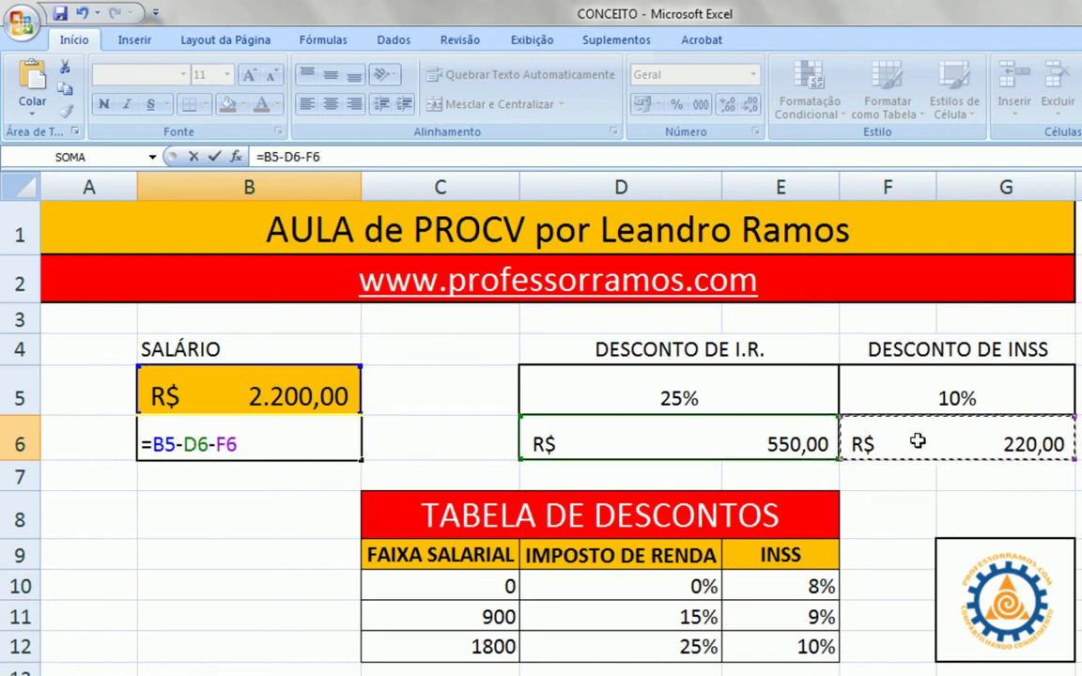
key("Return")
left_click(281, 444)
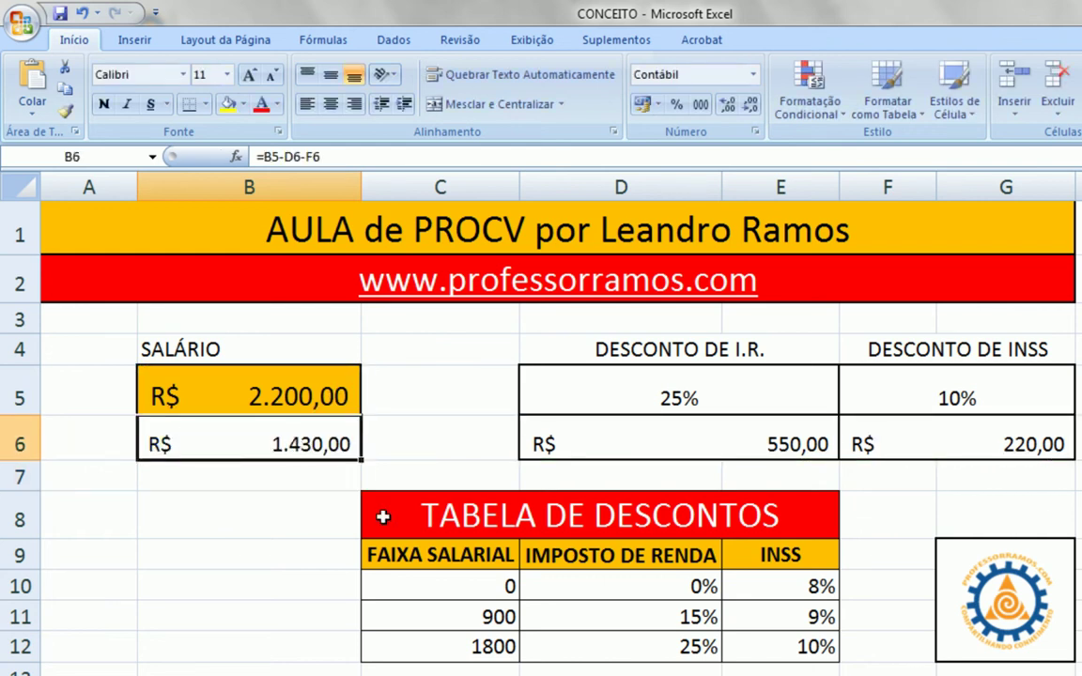
Step: Set the salary in B5 to 1000 and check the PROCV formula in D5
left_click(302, 402)
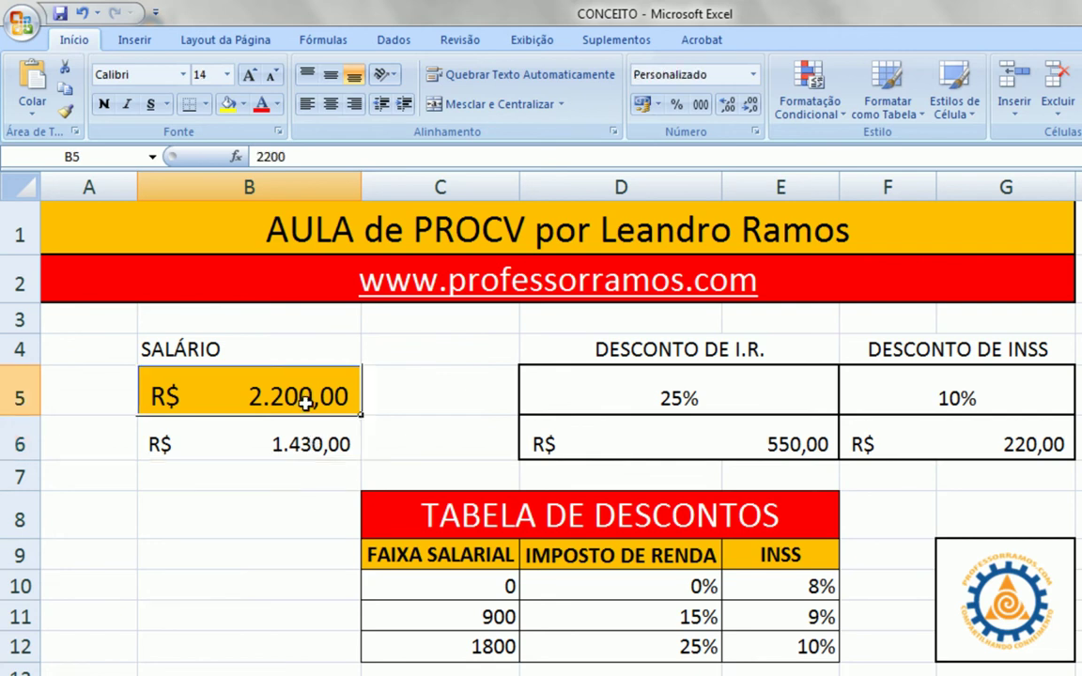
type("1")
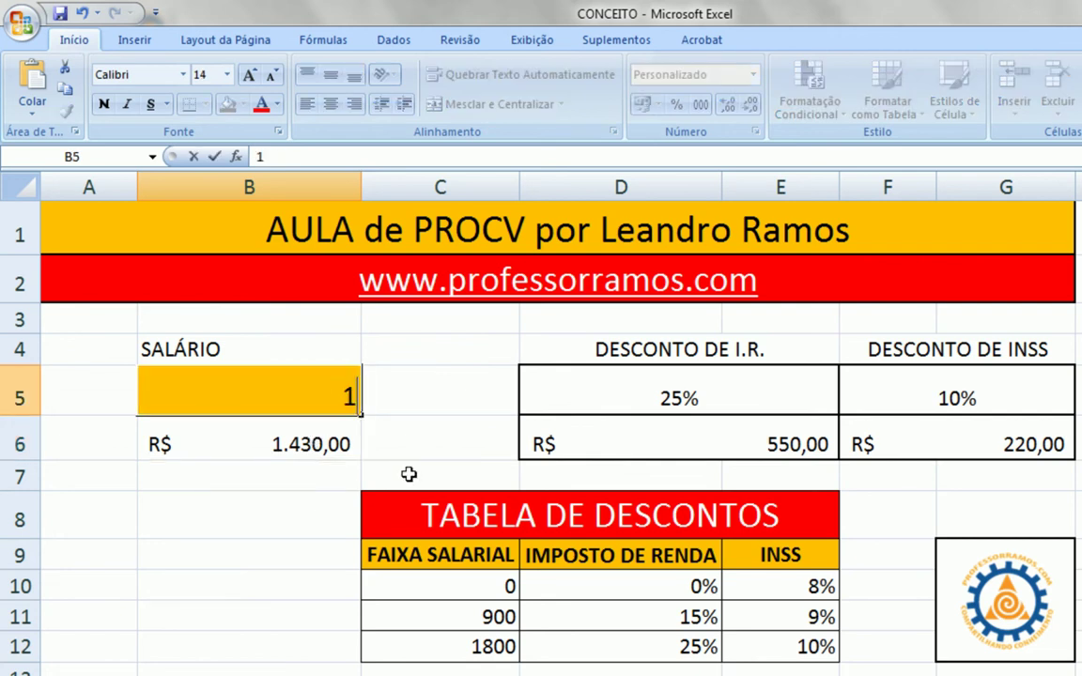
type("000")
key("Return")
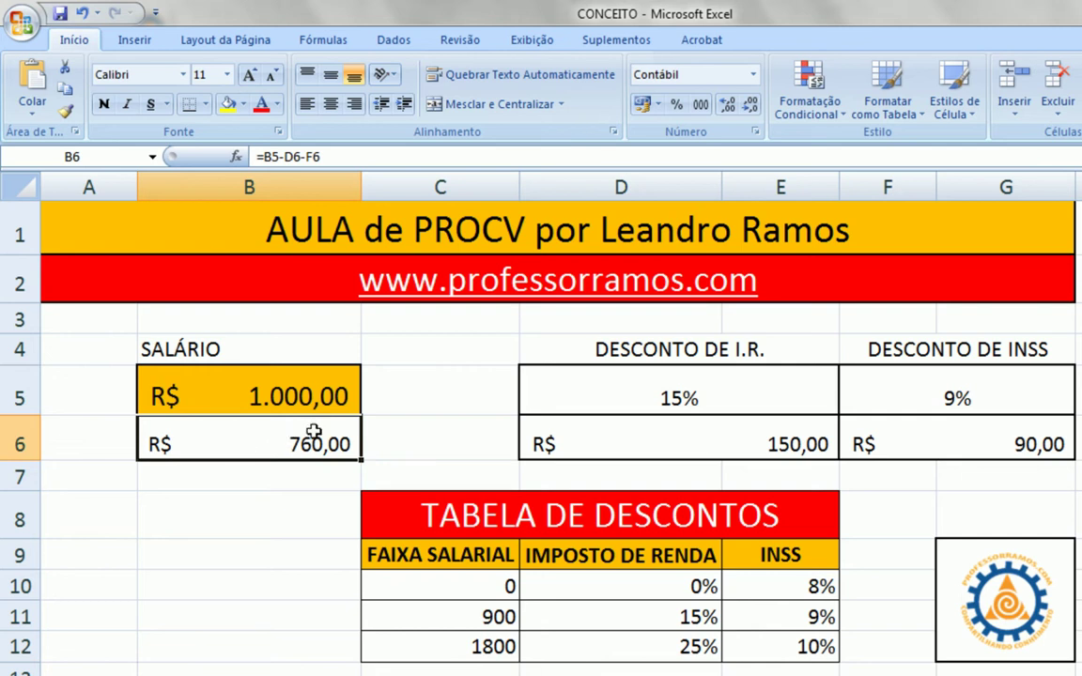
left_click(691, 400)
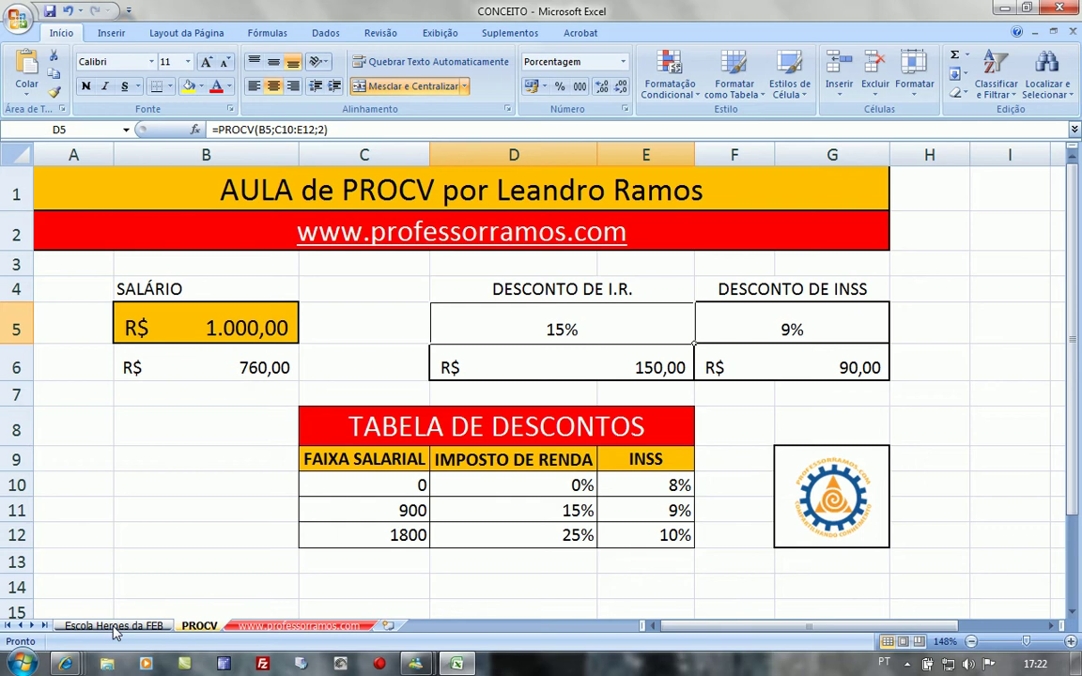
Step: On the Escola Heroes da FEB sheet, enter =MÉDIA(C4:F4) in G4 and fill it down
left_click(114, 625)
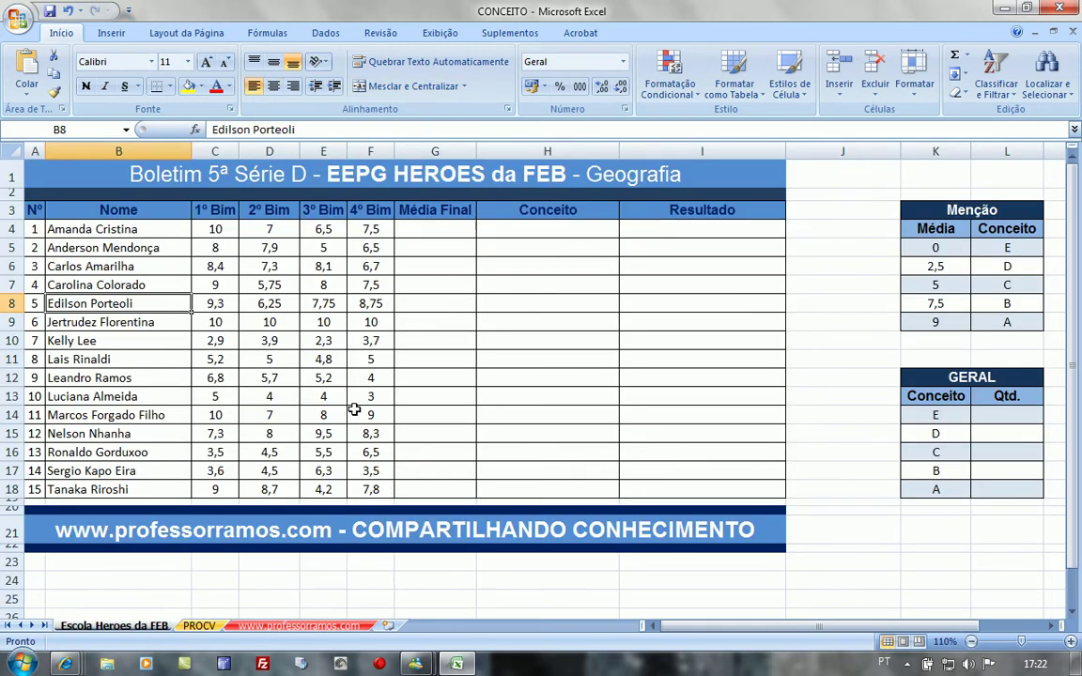
left_click(431, 230)
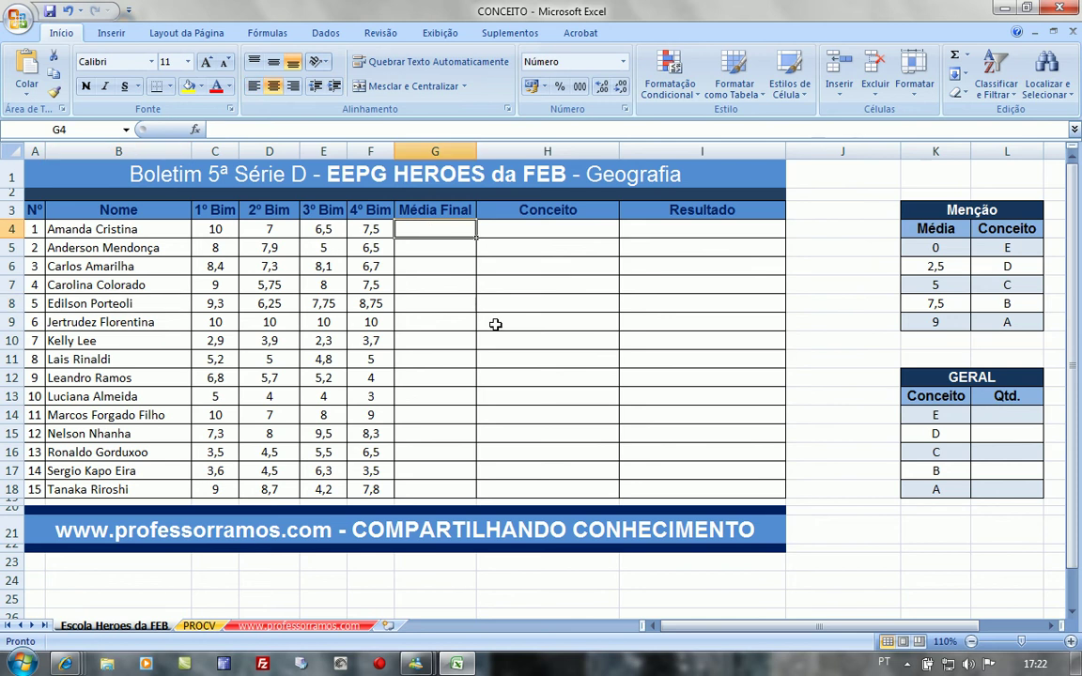
type("=")
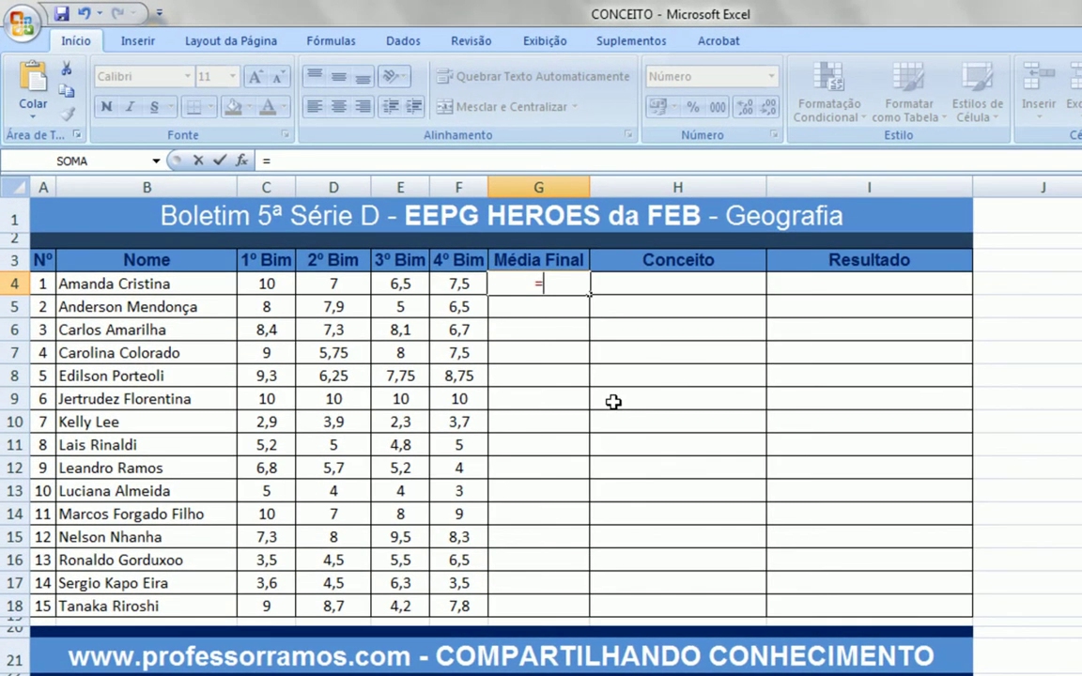
type("MÉDIA")
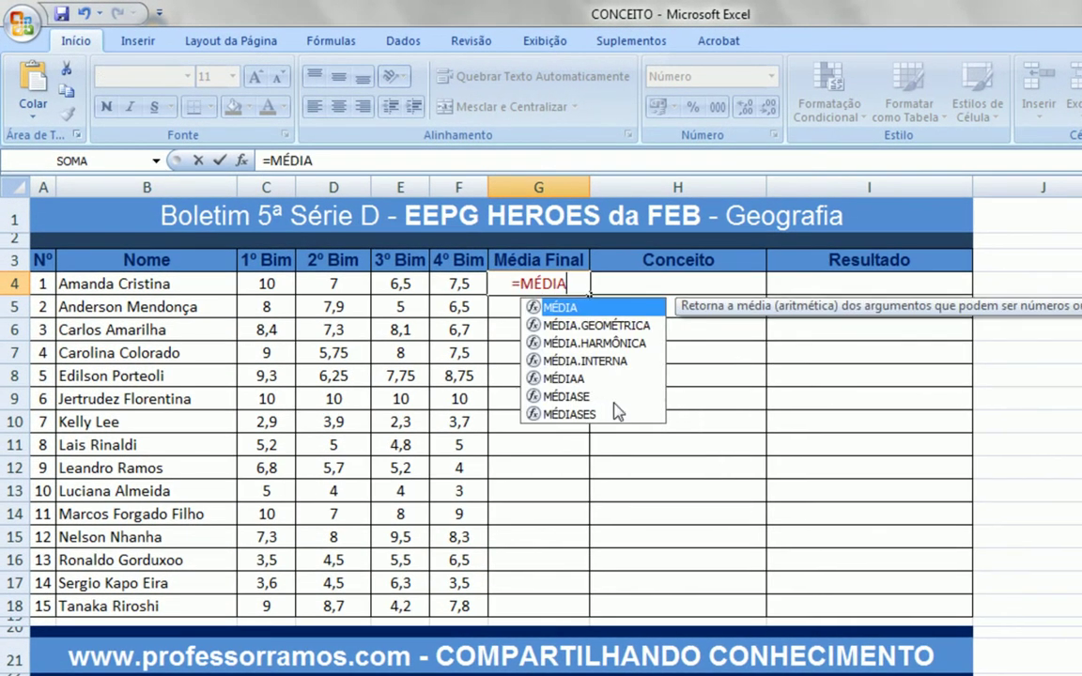
type("(")
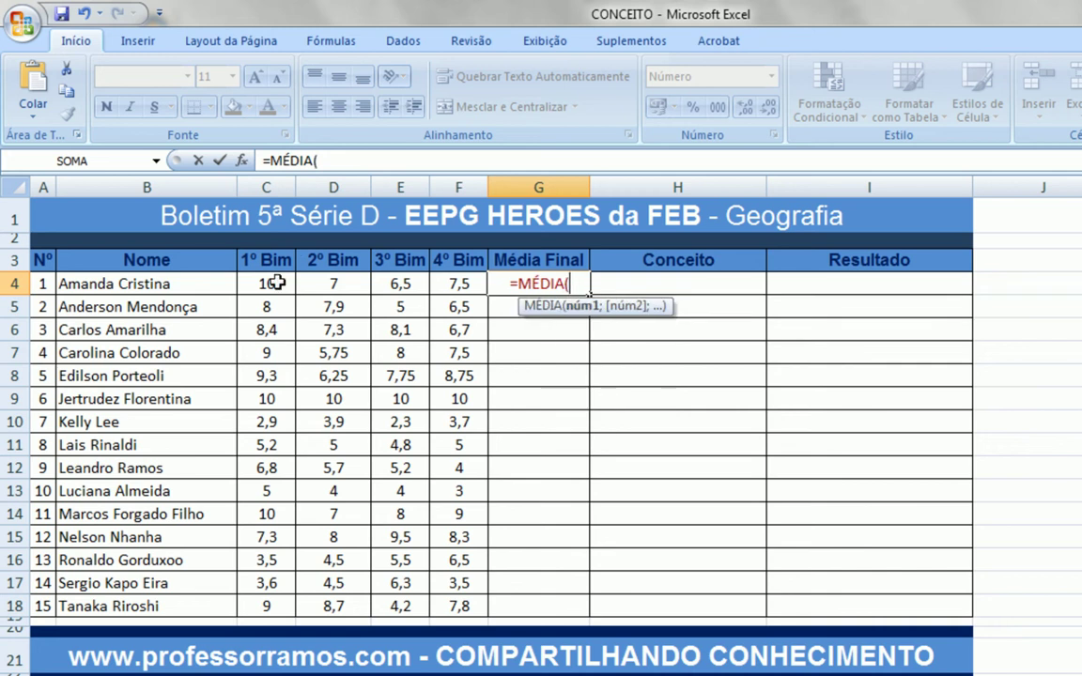
left_click_drag(278, 284, 441, 289)
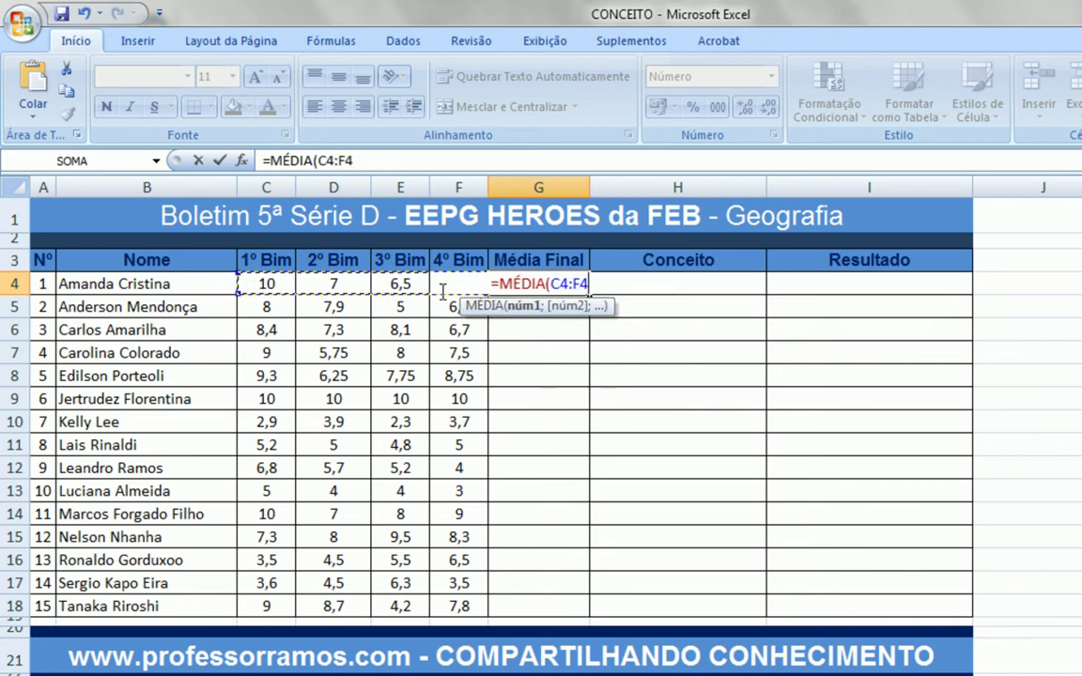
key("Return")
left_click(515, 289)
double_click(520, 286)
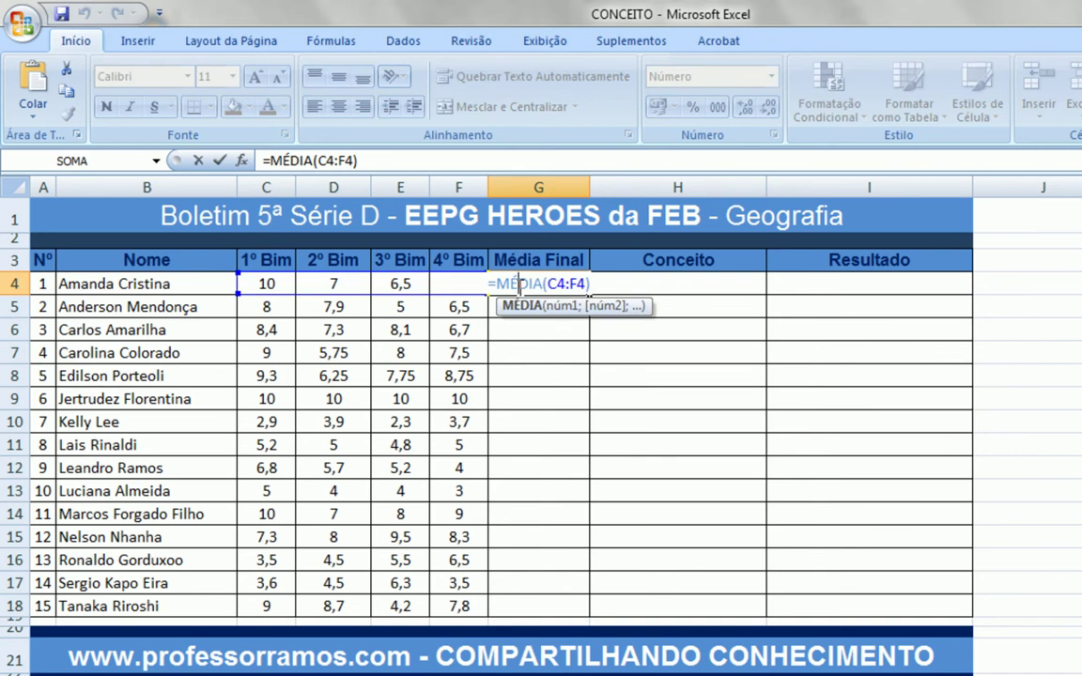
key("Escape")
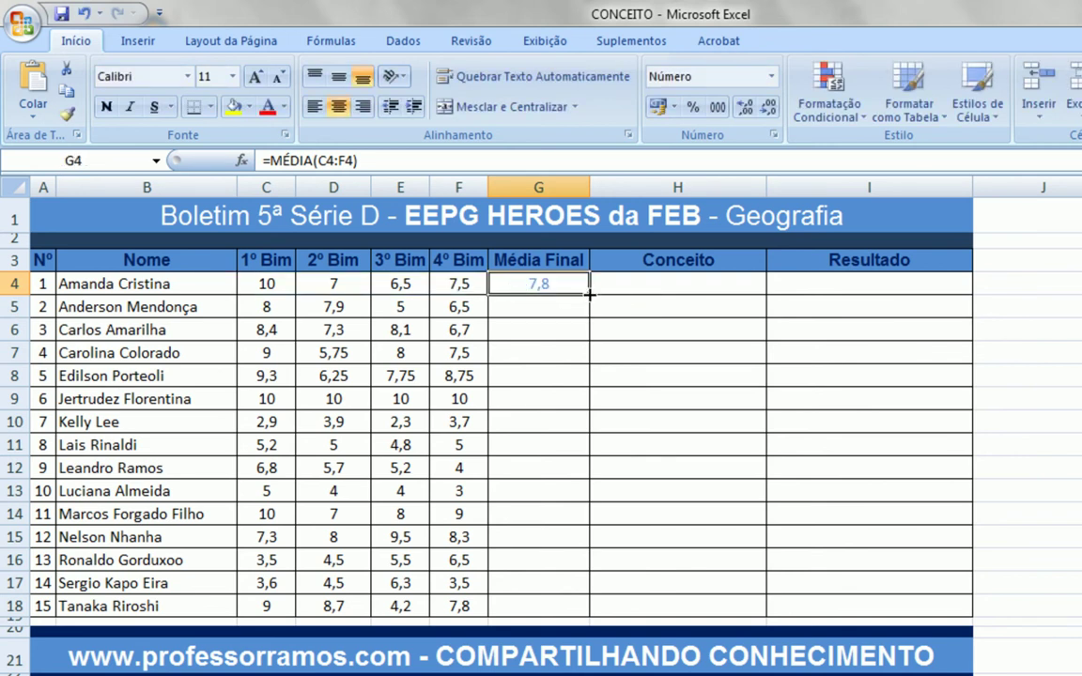
double_click(589, 294)
Step: Review the Menção thresholds in K5:L9 and select H4 for the first student's Conceito
left_click(645, 291)
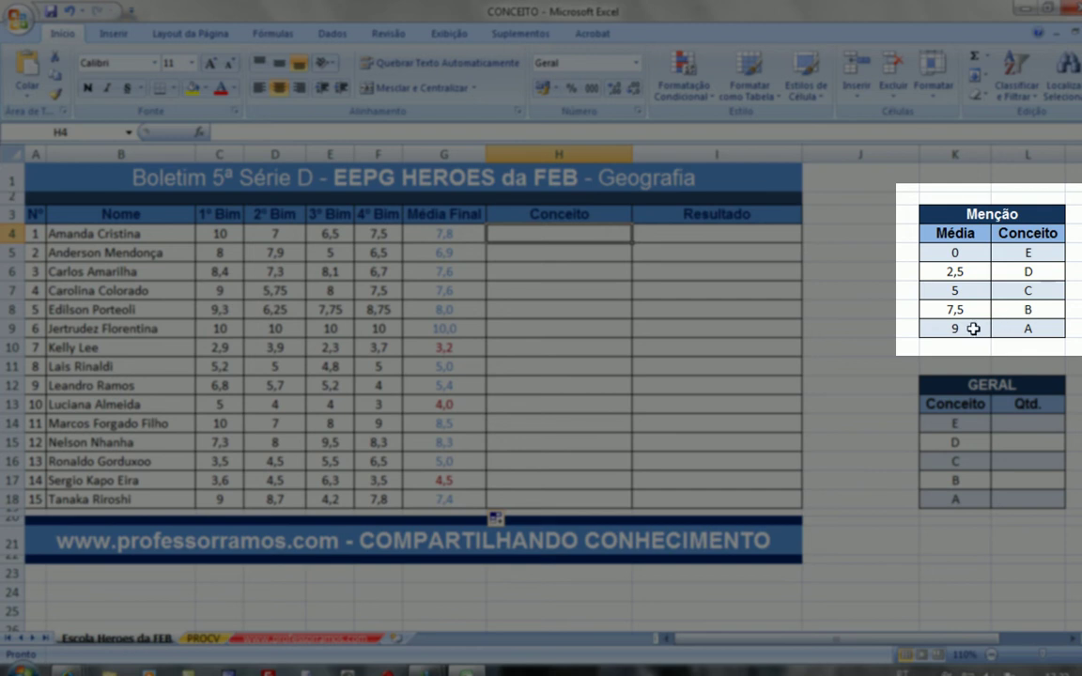
left_click_drag(957, 251, 1029, 326)
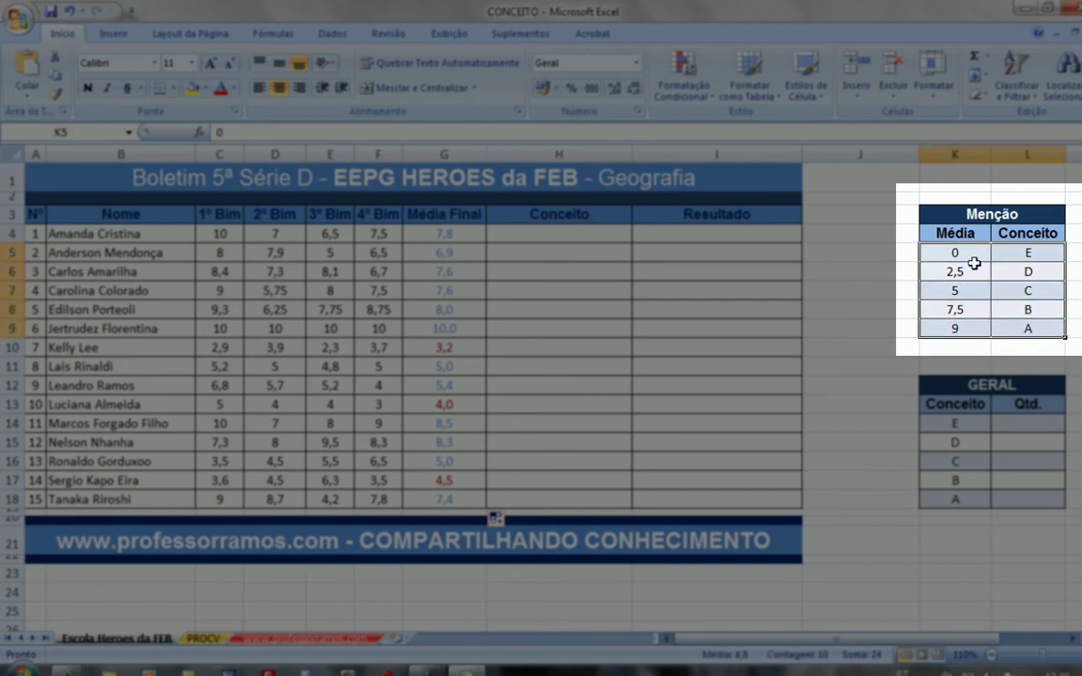
left_click(585, 234)
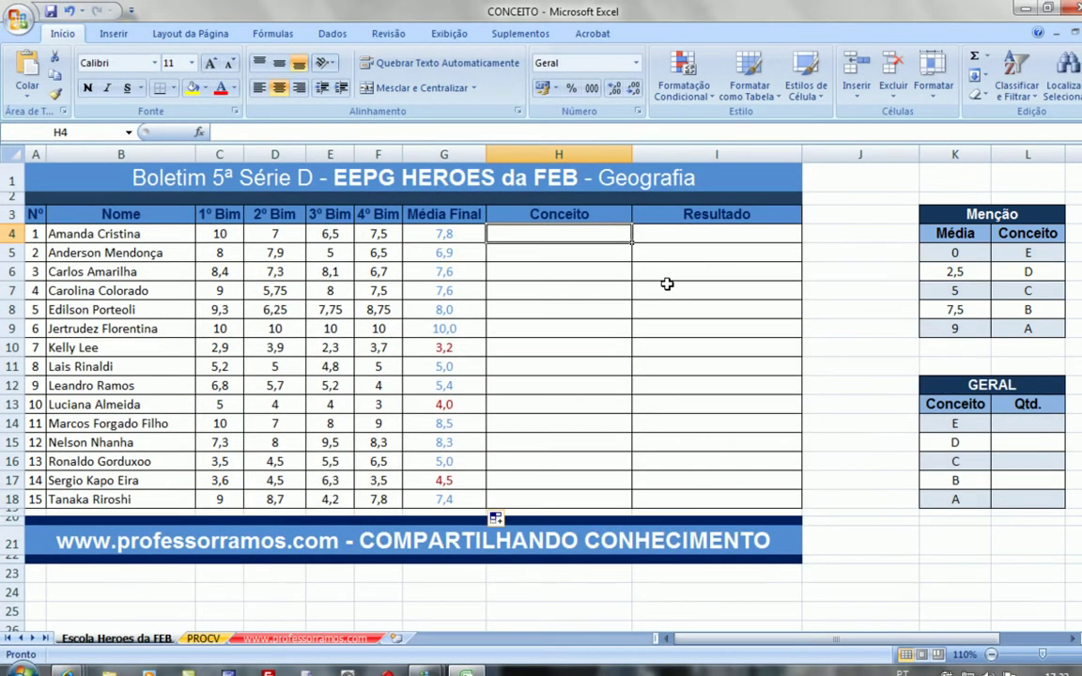
Step: Enter =PROCV(G4;$K$5:$L$9;2) in H4, so the 7,8 average returns concept B
type("=PROCV")
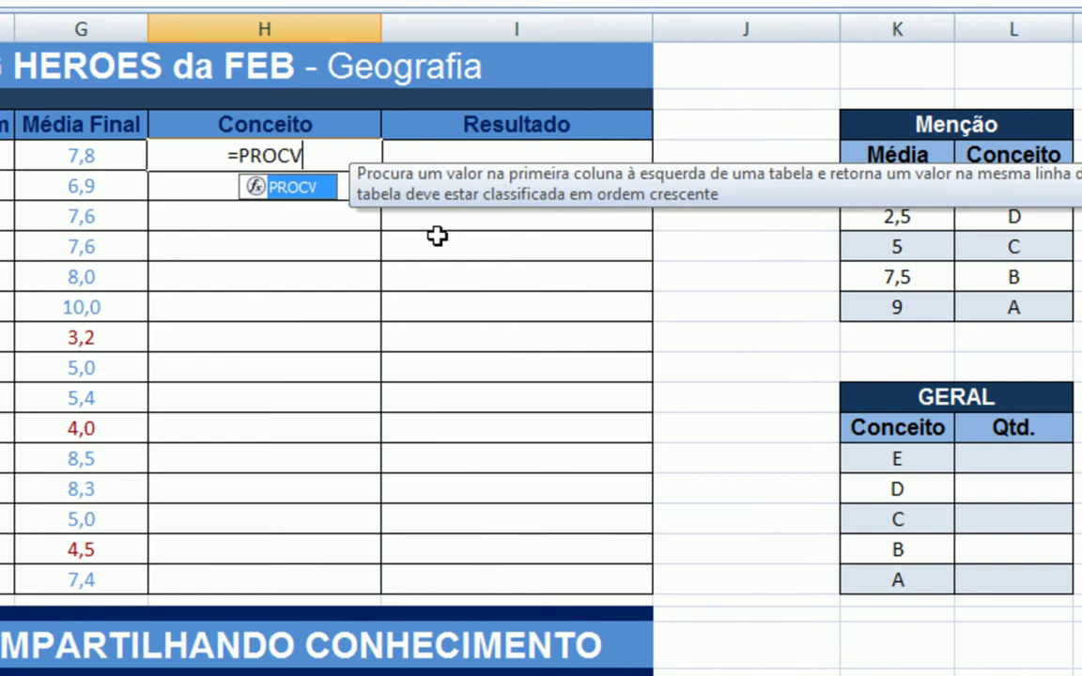
type("(")
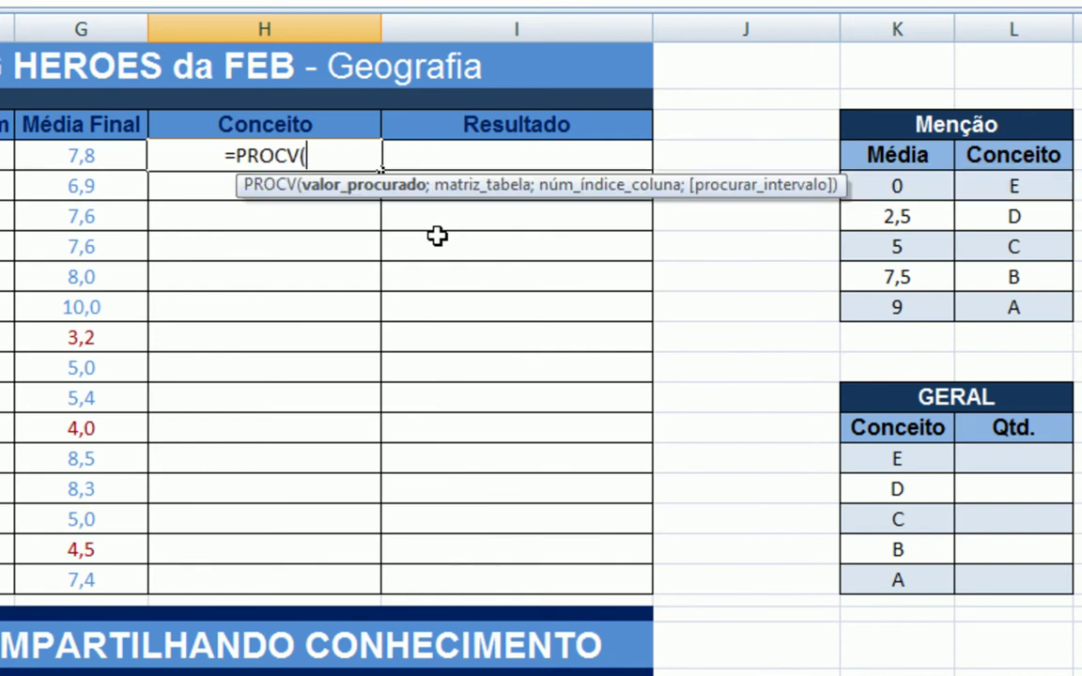
left_click(79, 156)
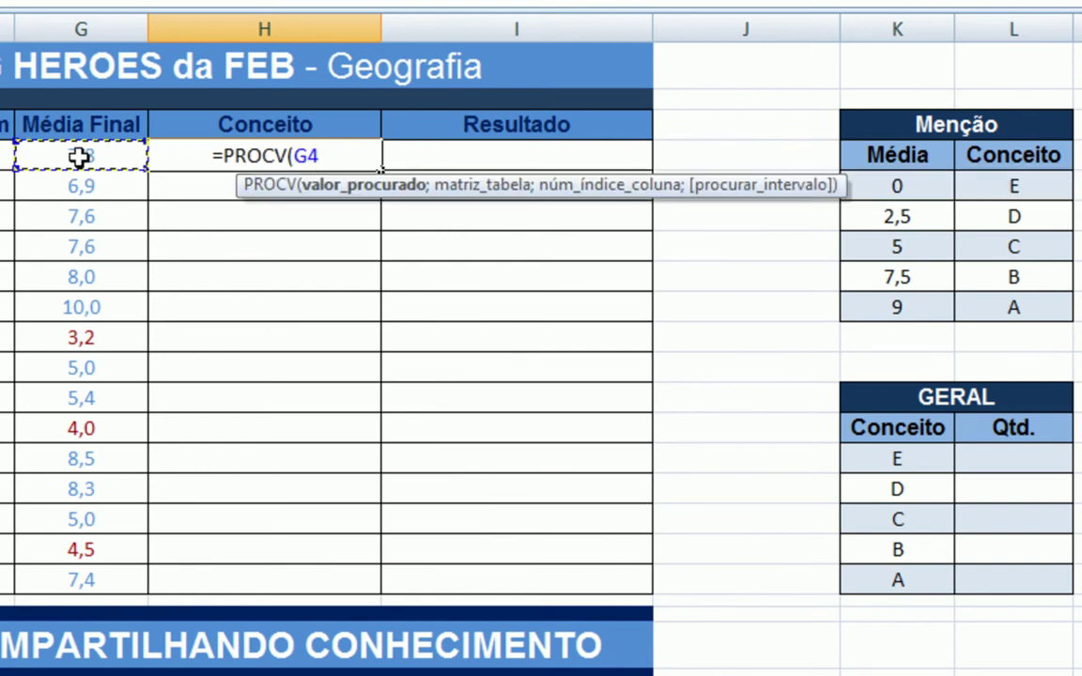
type(";")
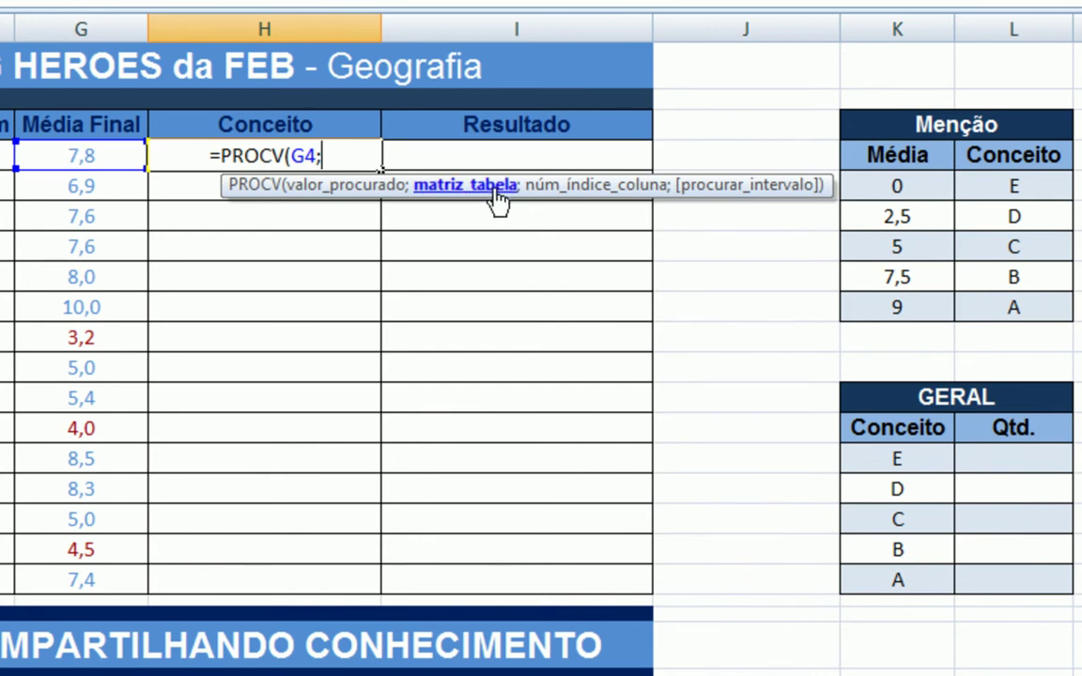
left_click_drag(894, 178, 1005, 306)
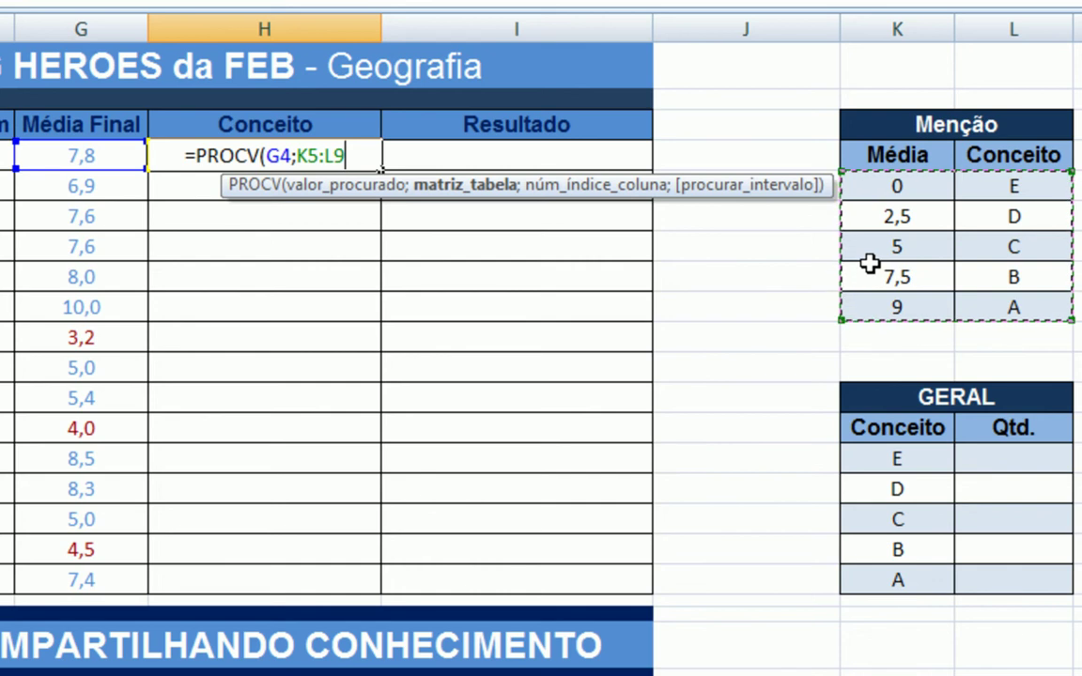
key("F4")
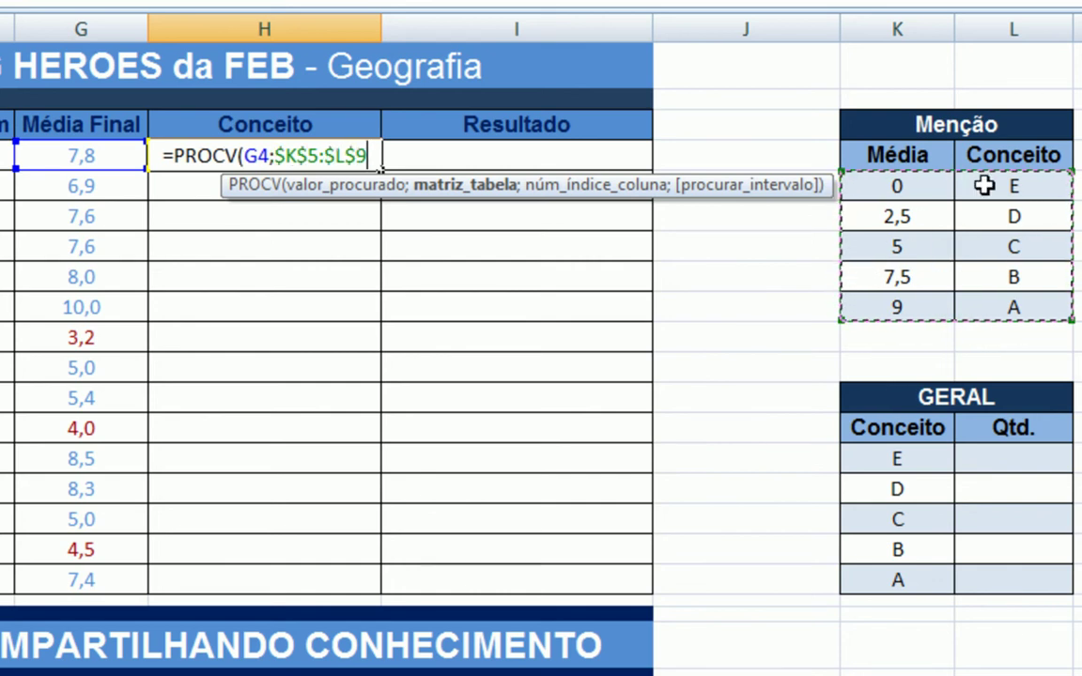
type(";")
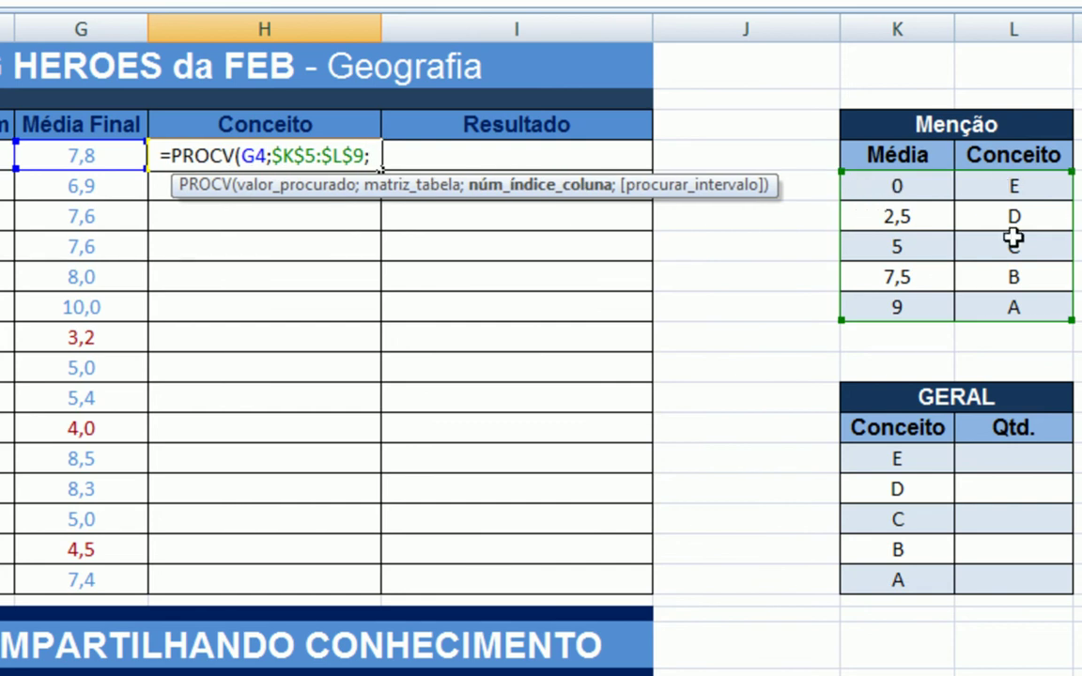
type("2")
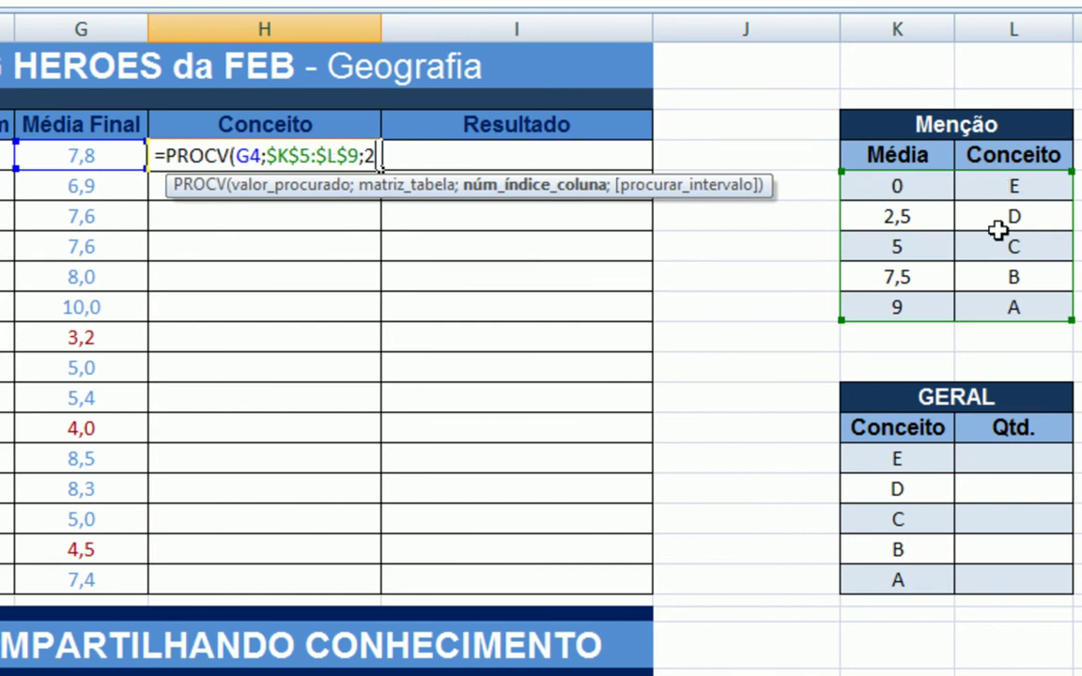
type(")")
key("Return")
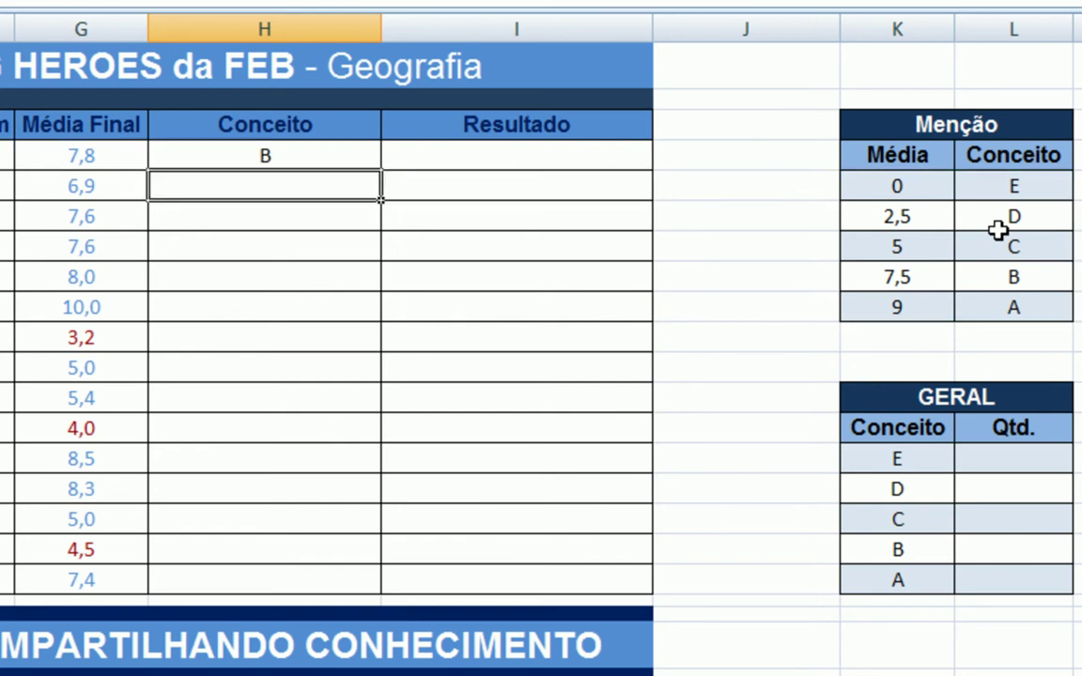
key("Up")
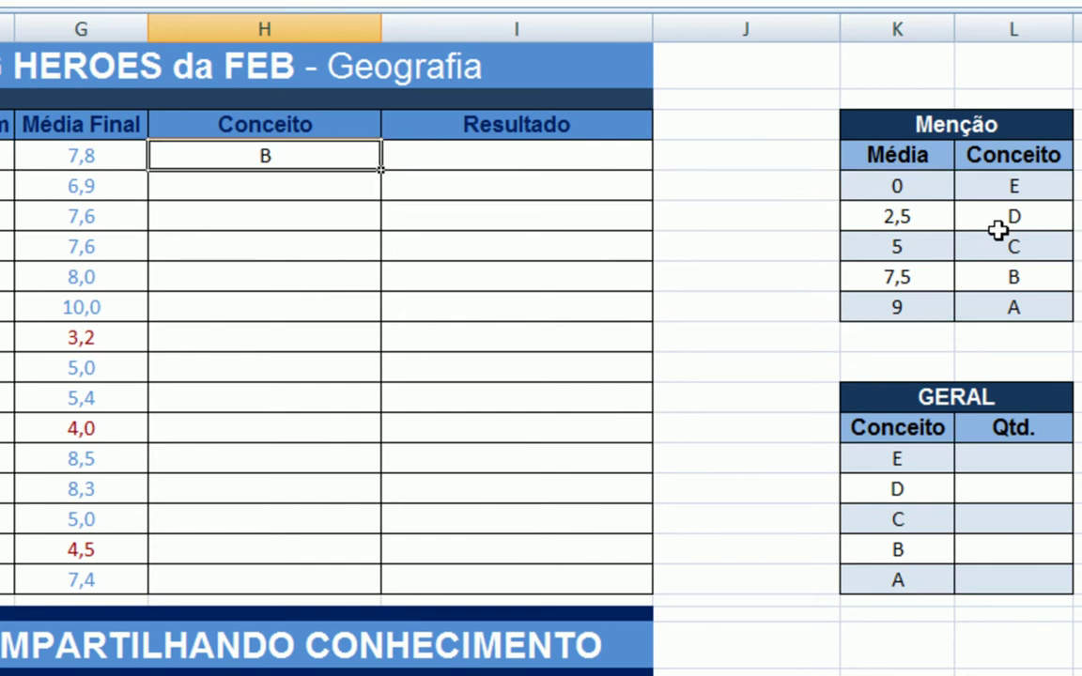
key("Left")
key("Left")
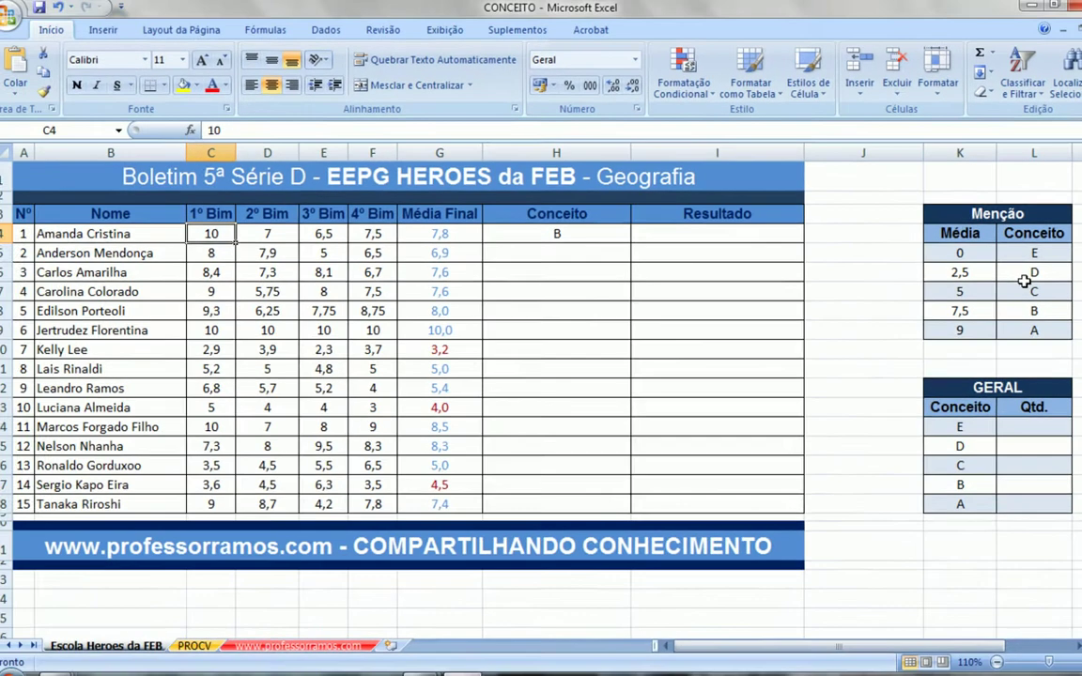
Step: Enter 2 in all four of the first student's bimester marks to test concept E
type("2")
key("Tab")
type("2")
key("Tab")
type("2")
key("Tab")
type("2")
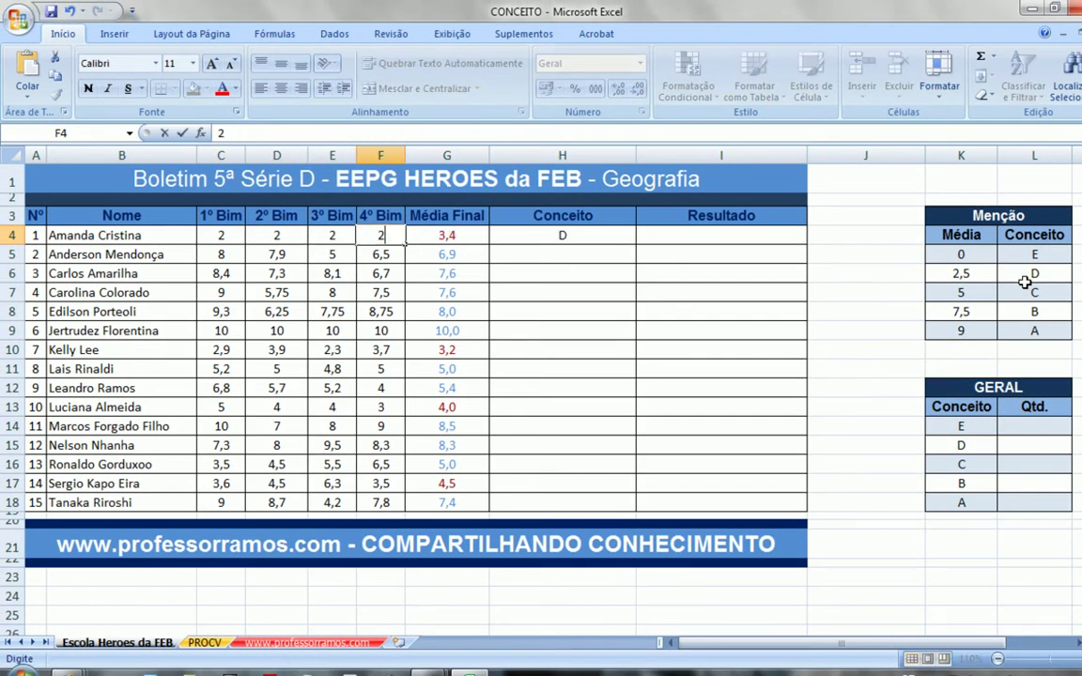
key("Tab")
key("Tab")
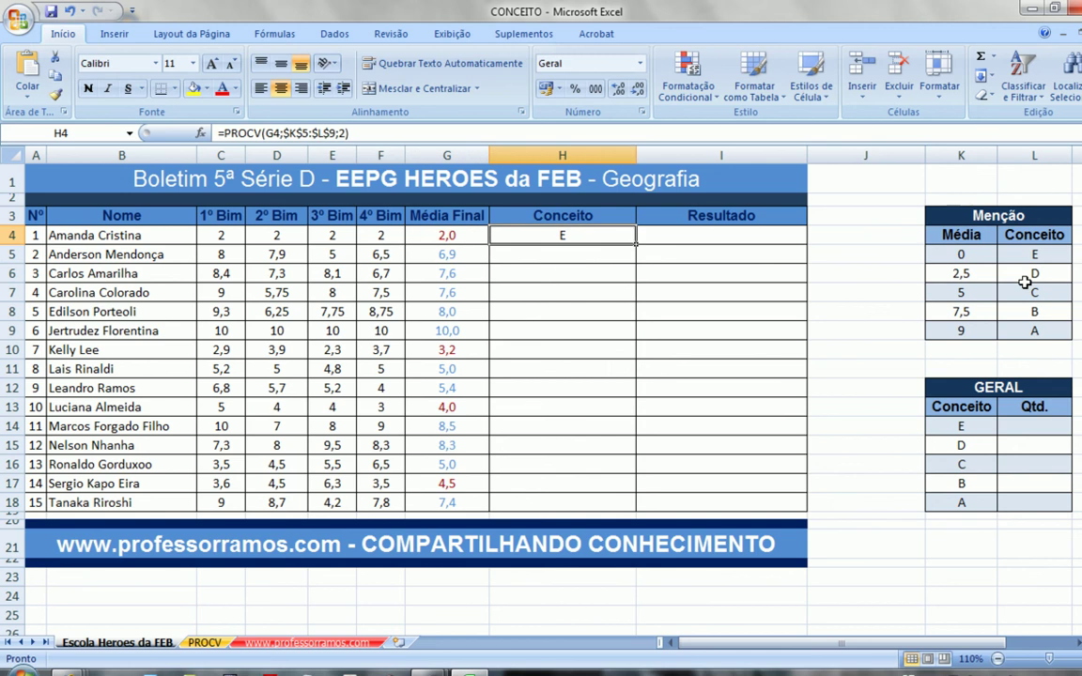
Step: Try 5, then 7 in the 2º and 3º Bim and 8 in 1º Bim, moving the concept from D to C
key("Left")
key("Left")
key("Left")
key("Left")
type("5")
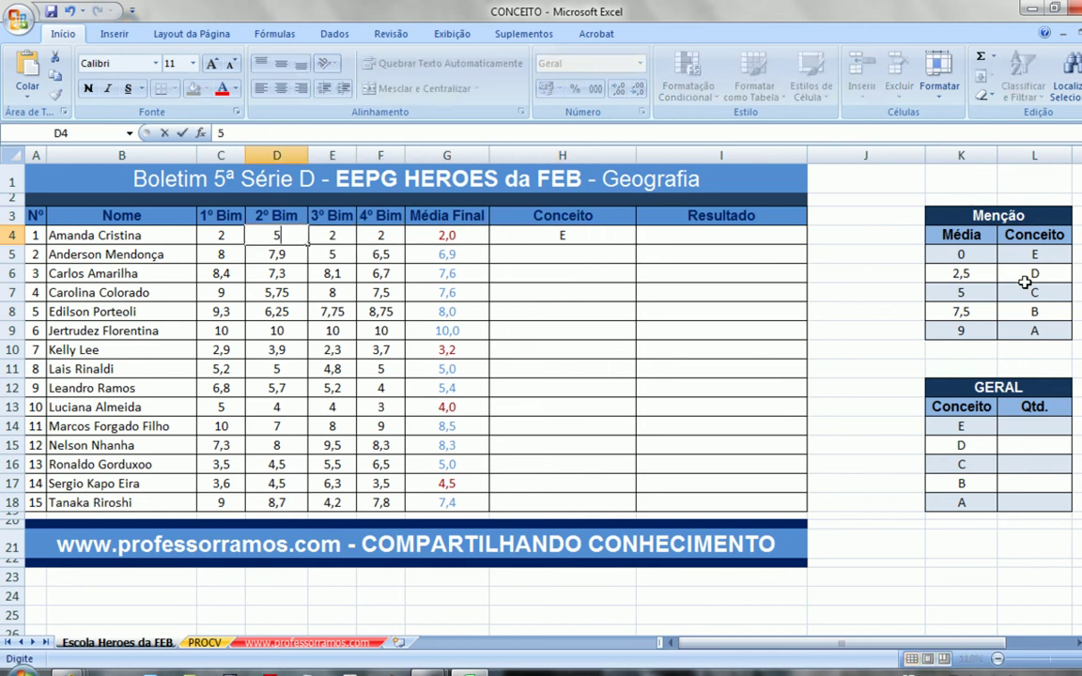
key("Tab")
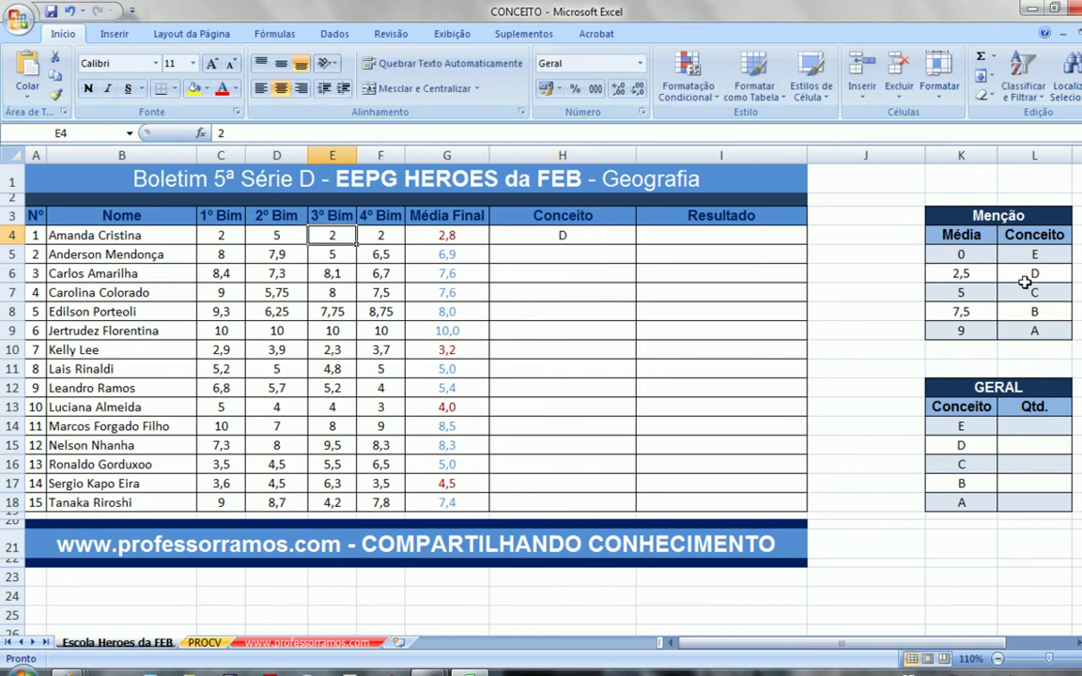
key("Left")
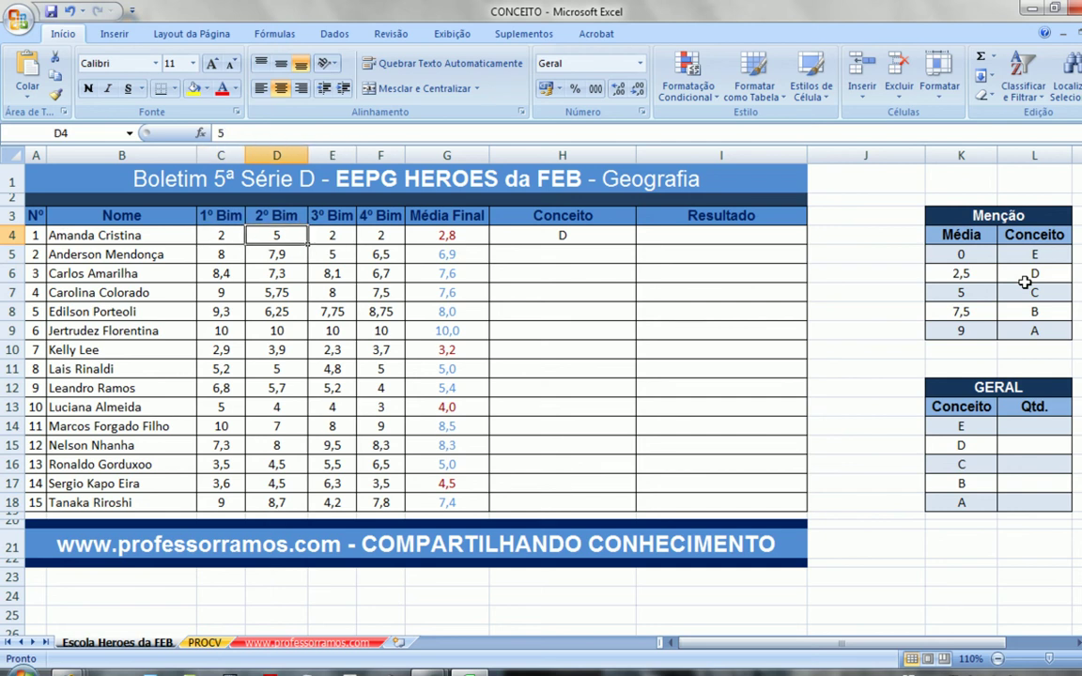
type("7")
key("Tab")
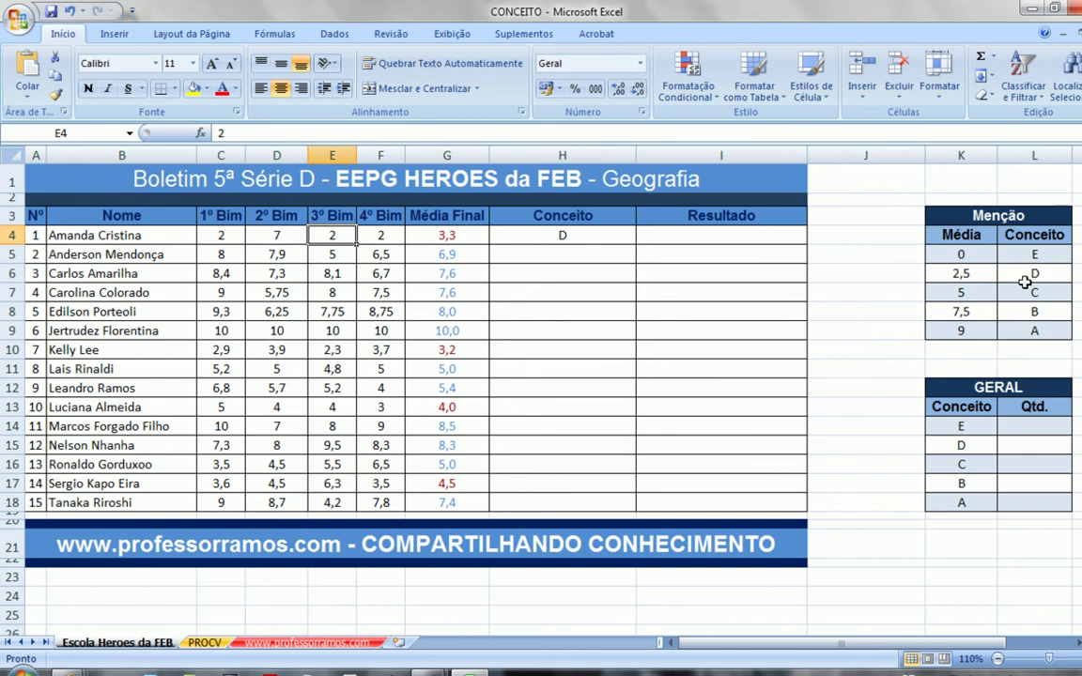
type("7")
key("Tab")
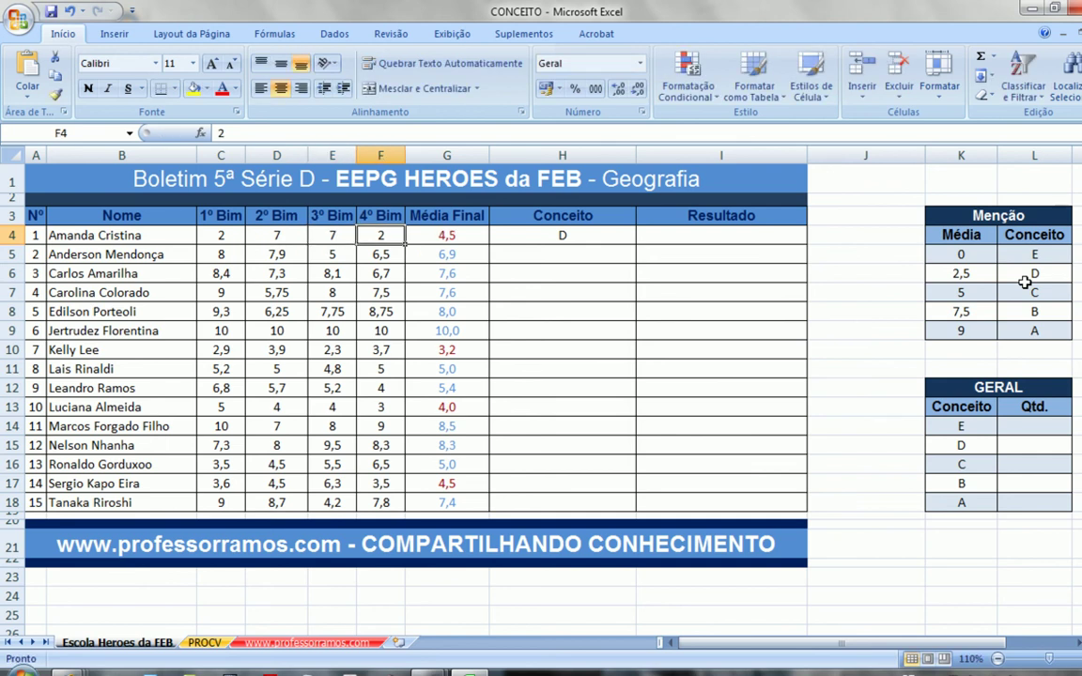
key("Left")
key("Left")
key("Left")
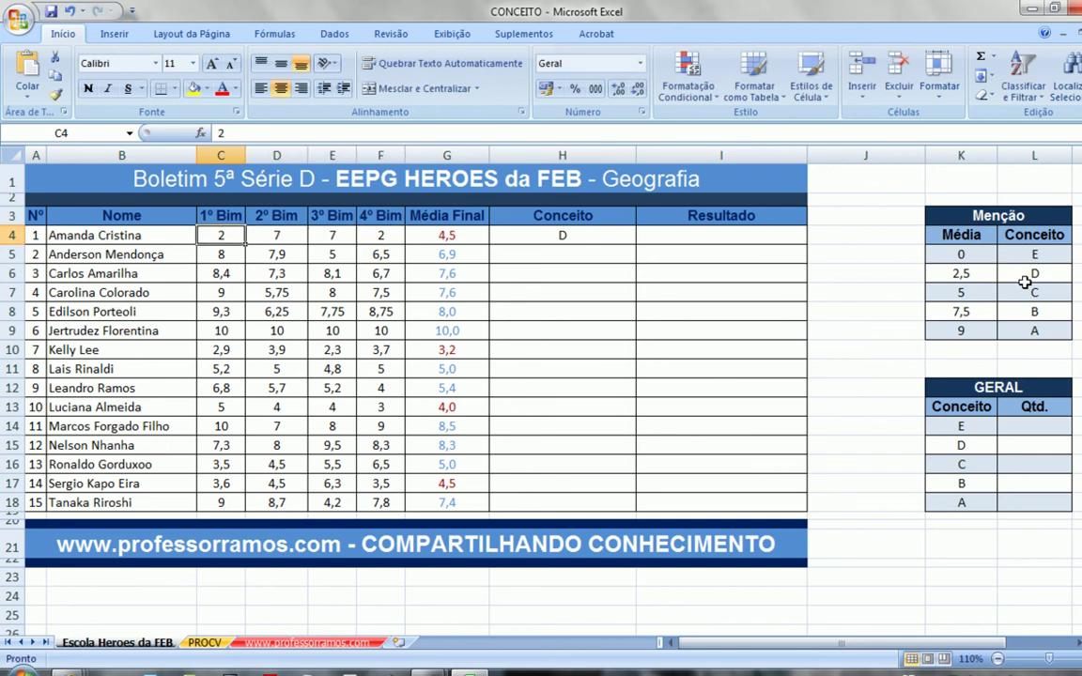
type("8")
key("Tab")
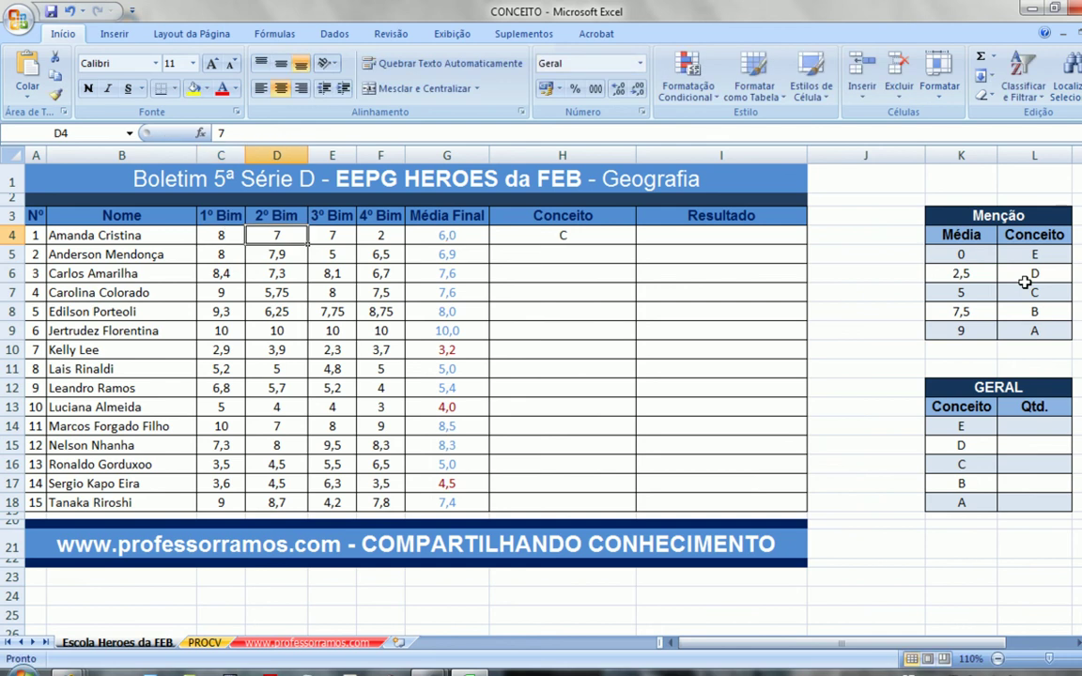
Step: Set the first student's 4º, 3º and 2º Bim marks to 10, for average 9,5 and concept A
key("Right")
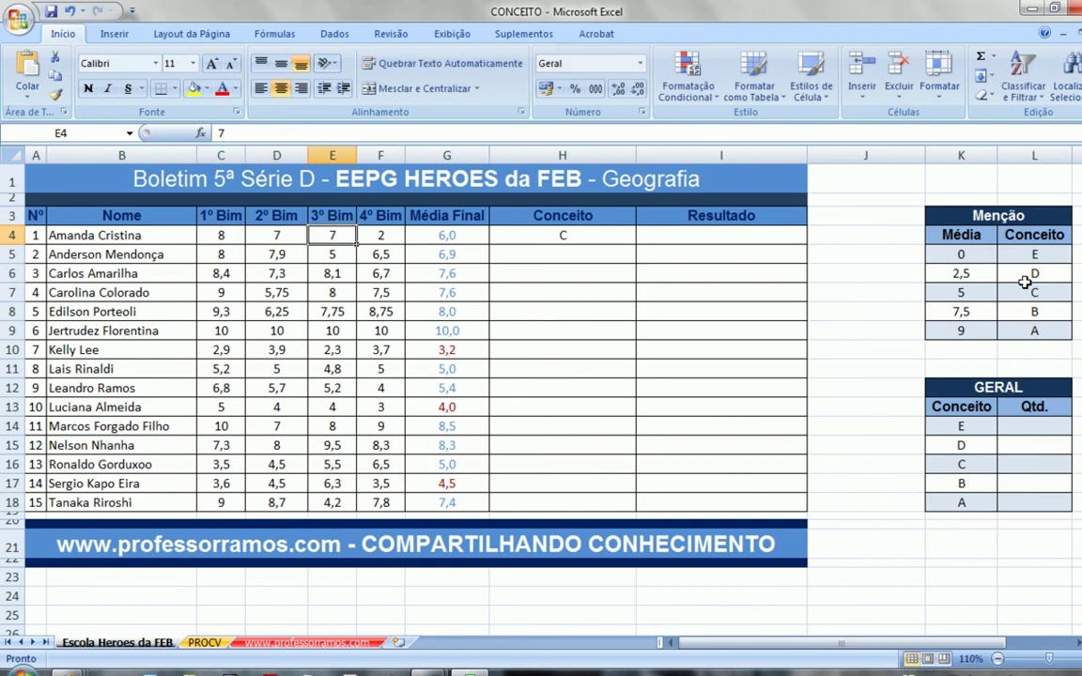
key("Right")
type("10")
key("Right")
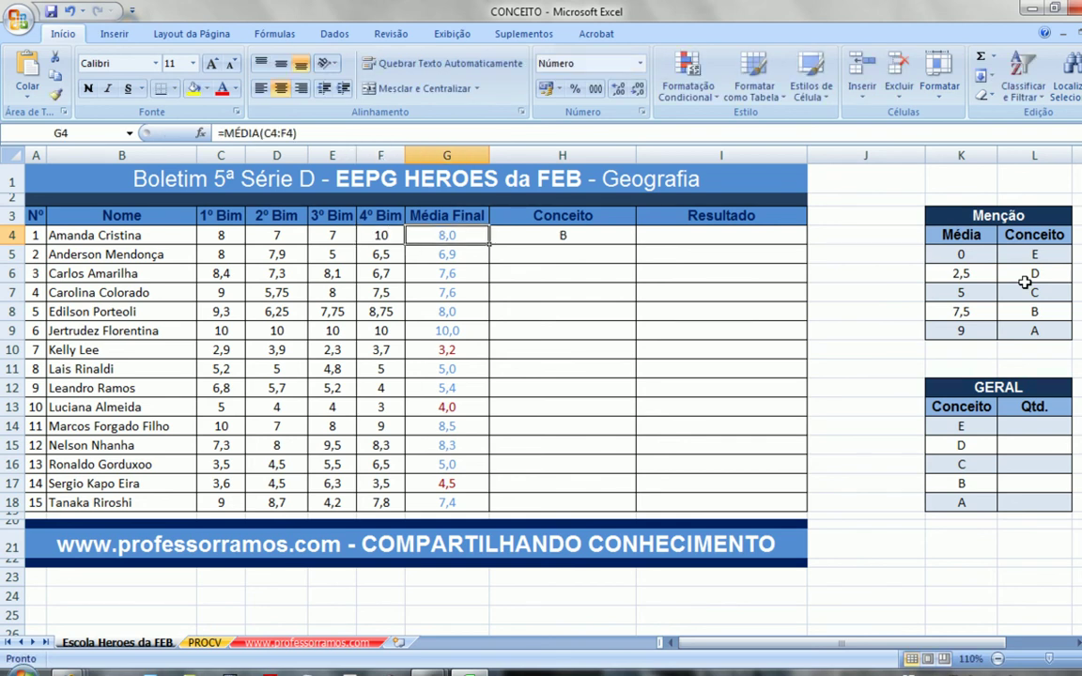
key("Left")
key("Left")
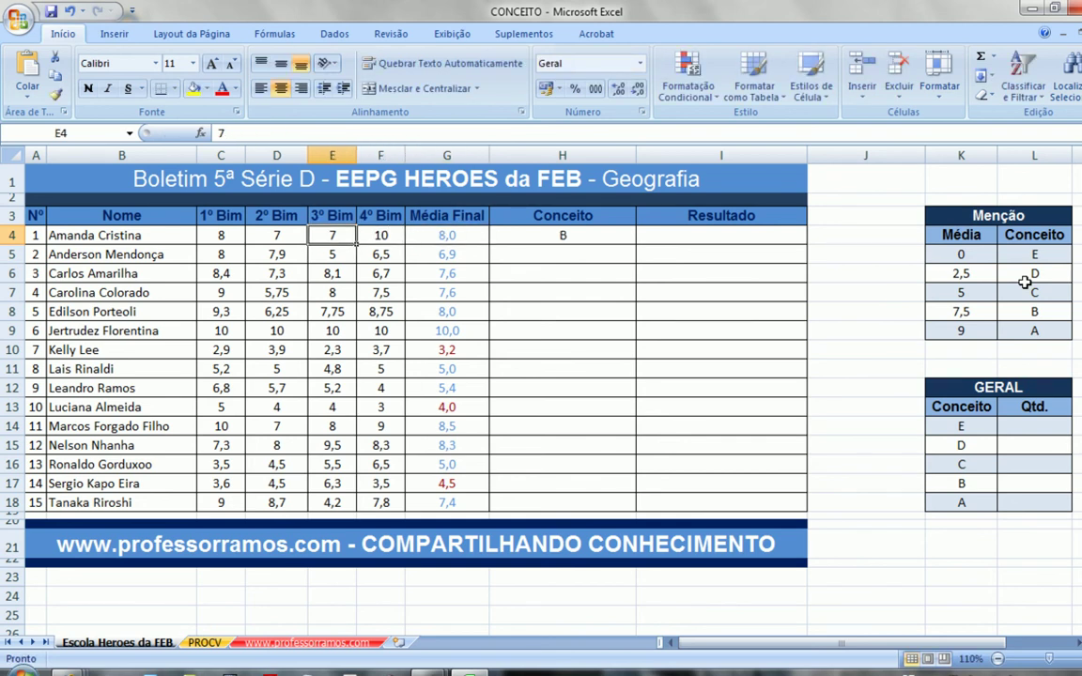
type("10")
key("Left")
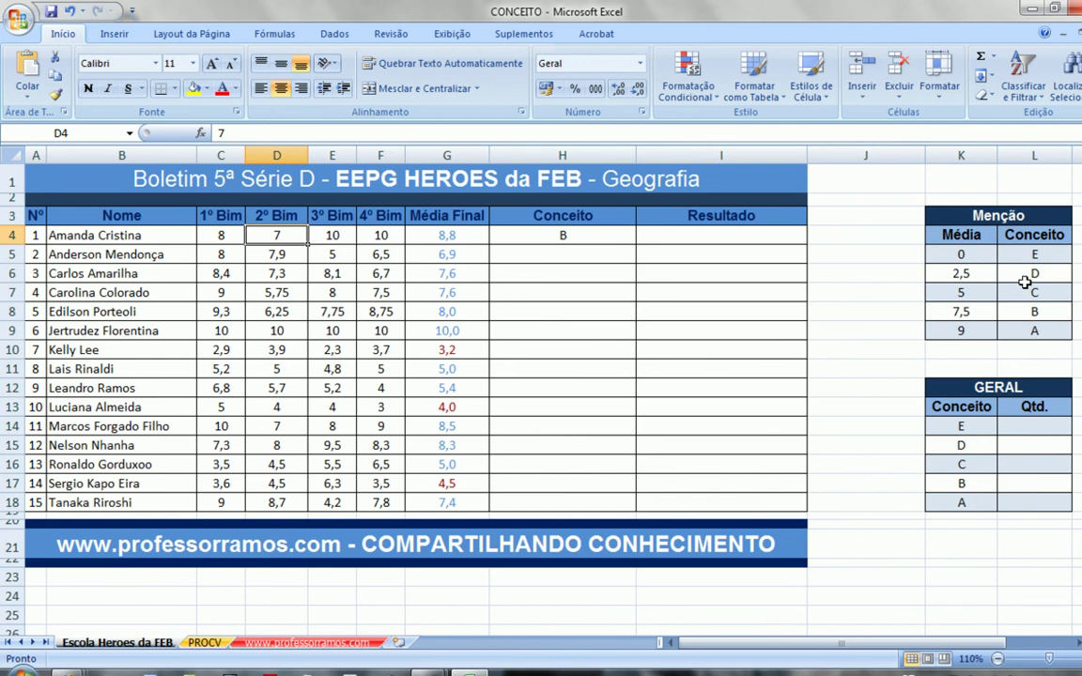
type("10")
key("Left")
key("Right")
Step: Fill the PROCV concept formula from H4 down to H18
left_click(592, 235)
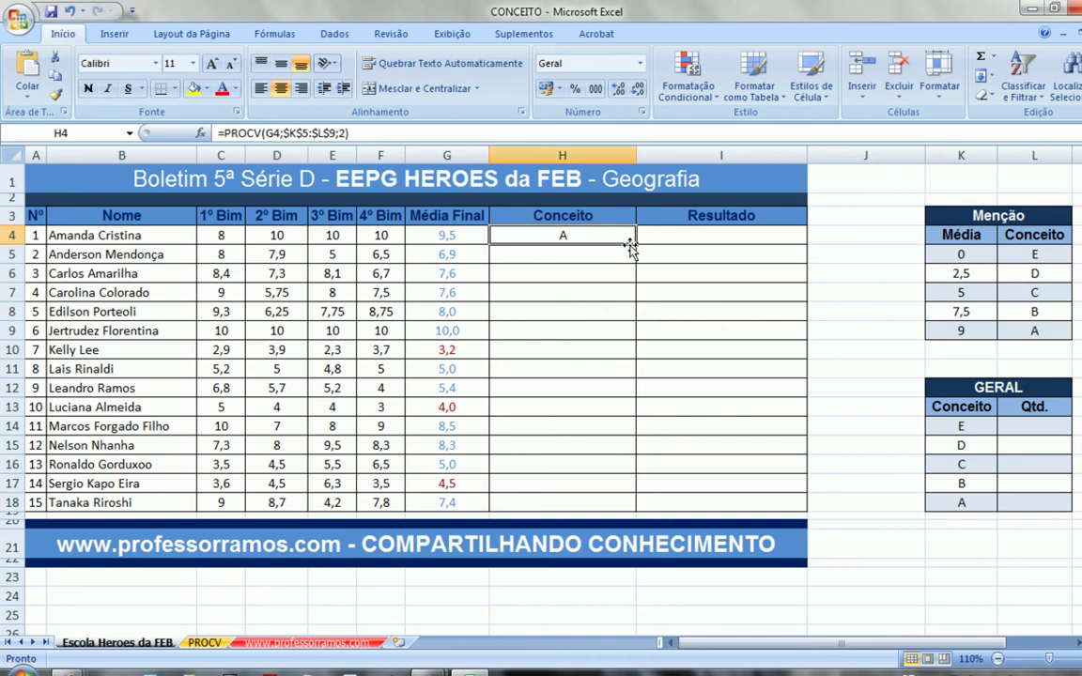
mouse_move(635, 244)
left_mouse_down()
mouse_move(655, 520)
mouse_move(647, 507)
left_mouse_up()
left_click(680, 382)
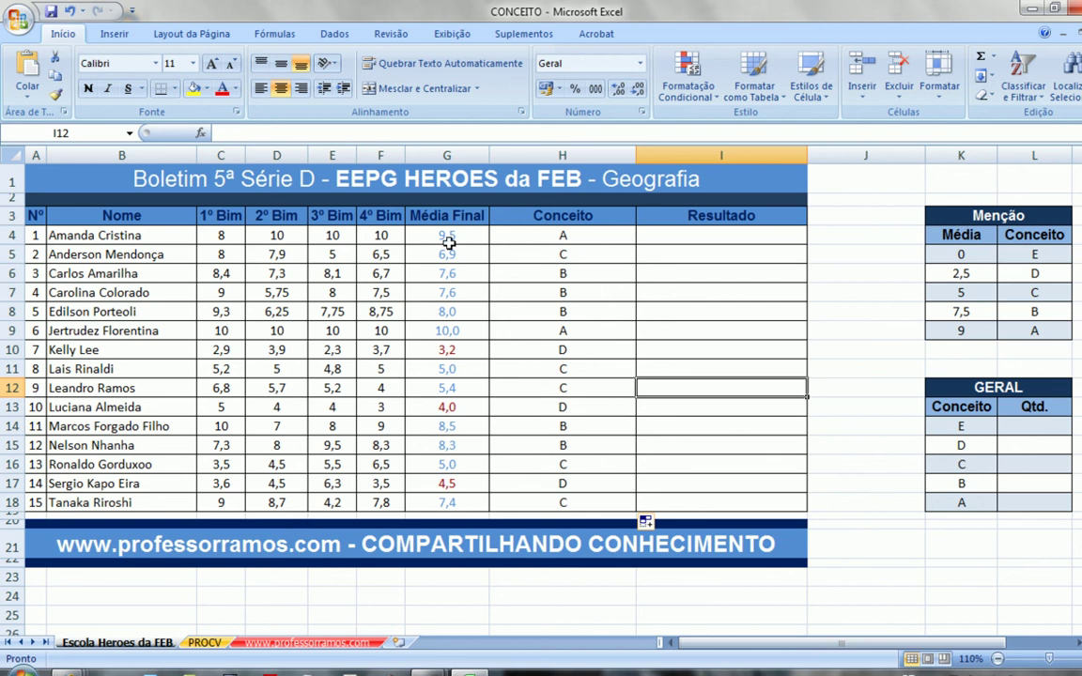
Step: Check the copied concept lookups in rows 4, 5, 9, 11, 13 and 17
left_click(542, 237)
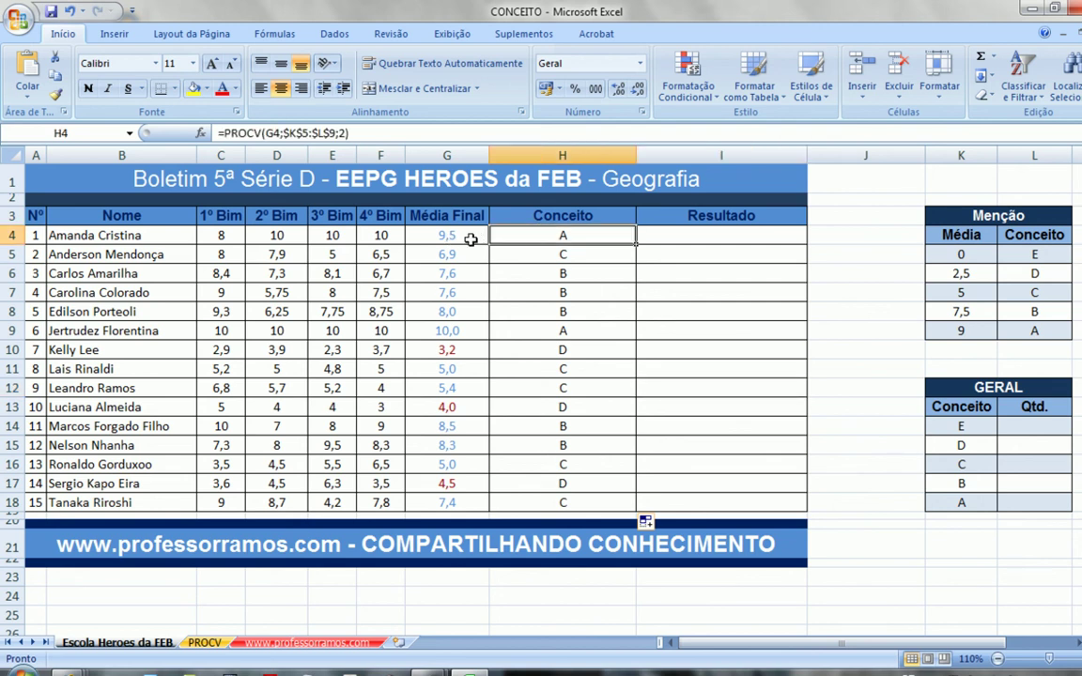
left_click(551, 258)
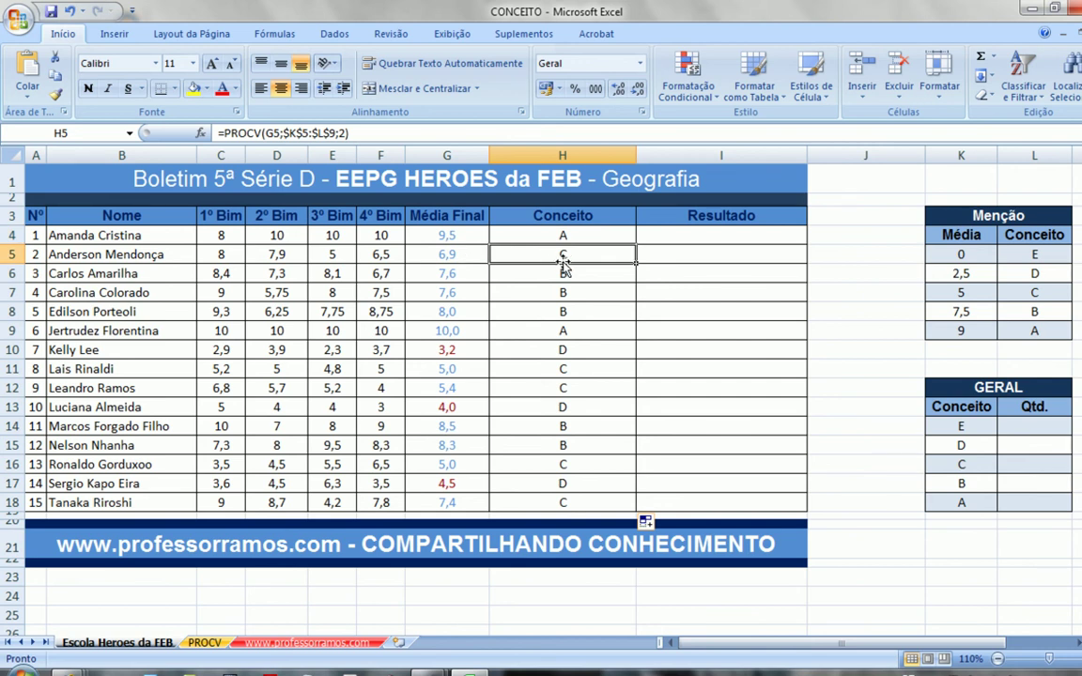
left_click(562, 334)
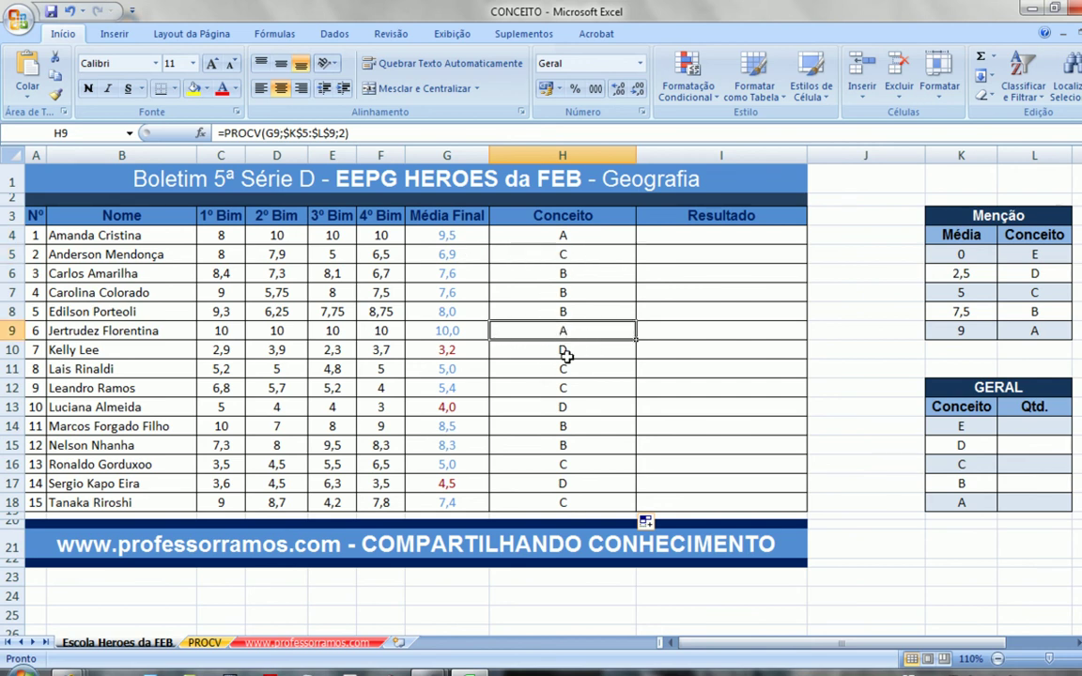
left_click(513, 369)
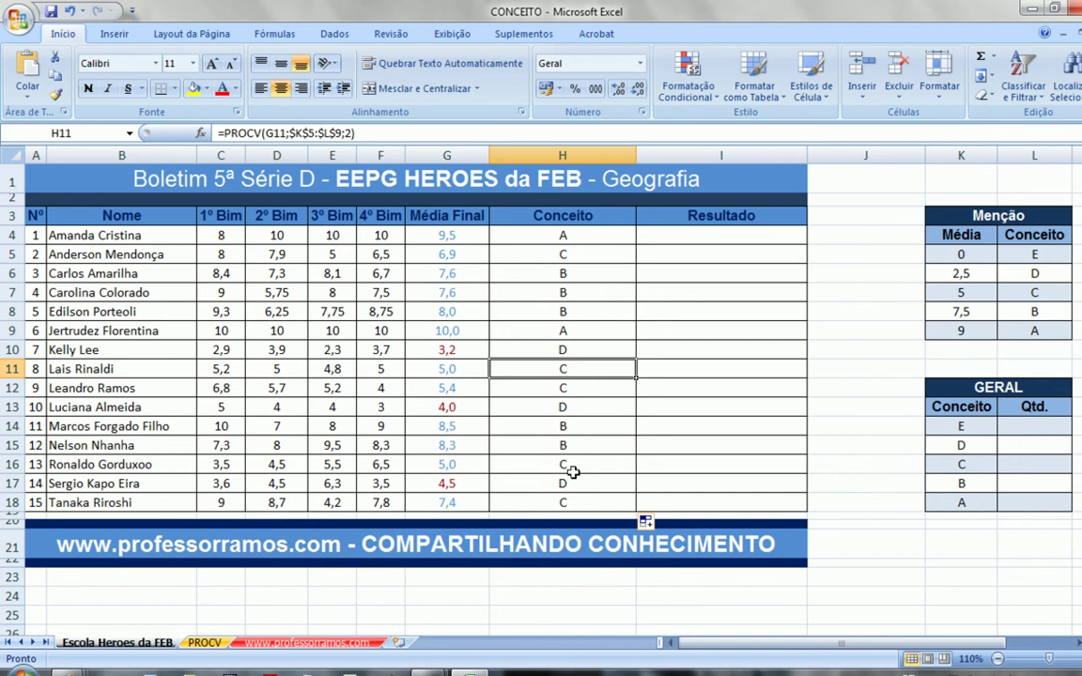
left_click(571, 408)
left_click(585, 486)
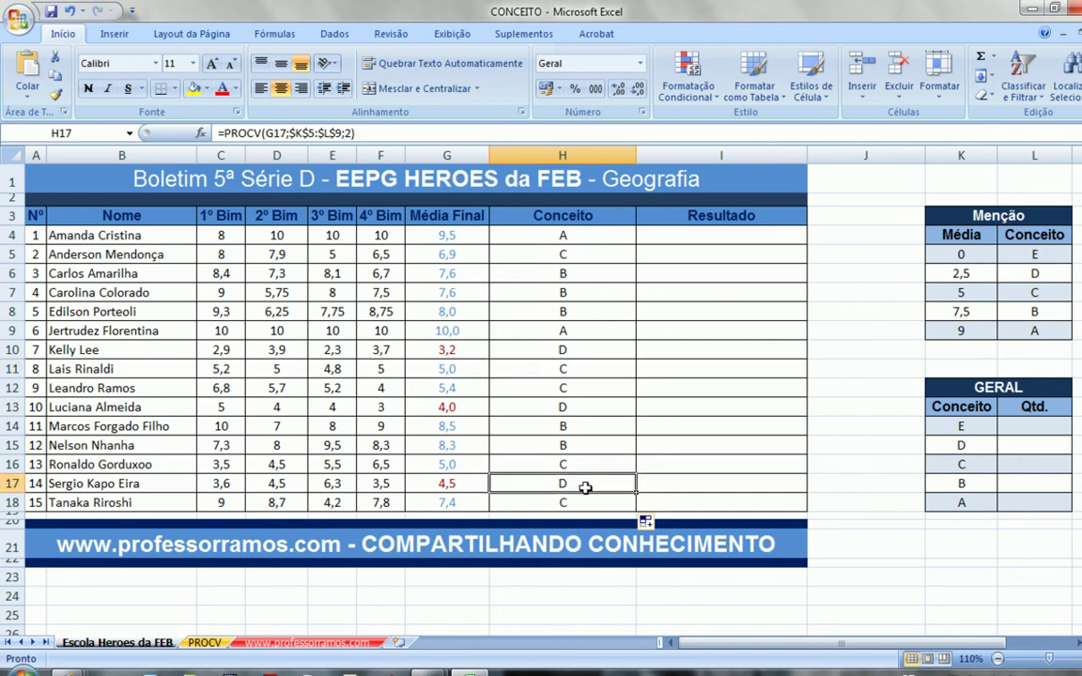
left_click(693, 236)
Step: Enter =SE(G4>=5;"Aprovado";"Reprovado") in I4 and fill it down to I18
type("=")
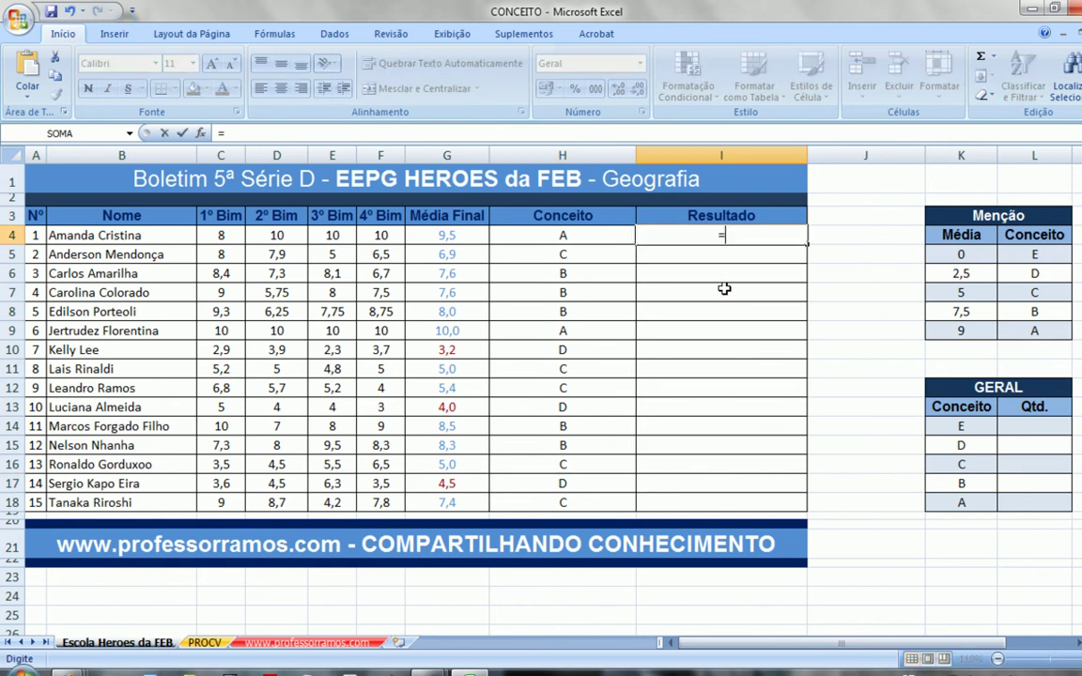
type("SE(")
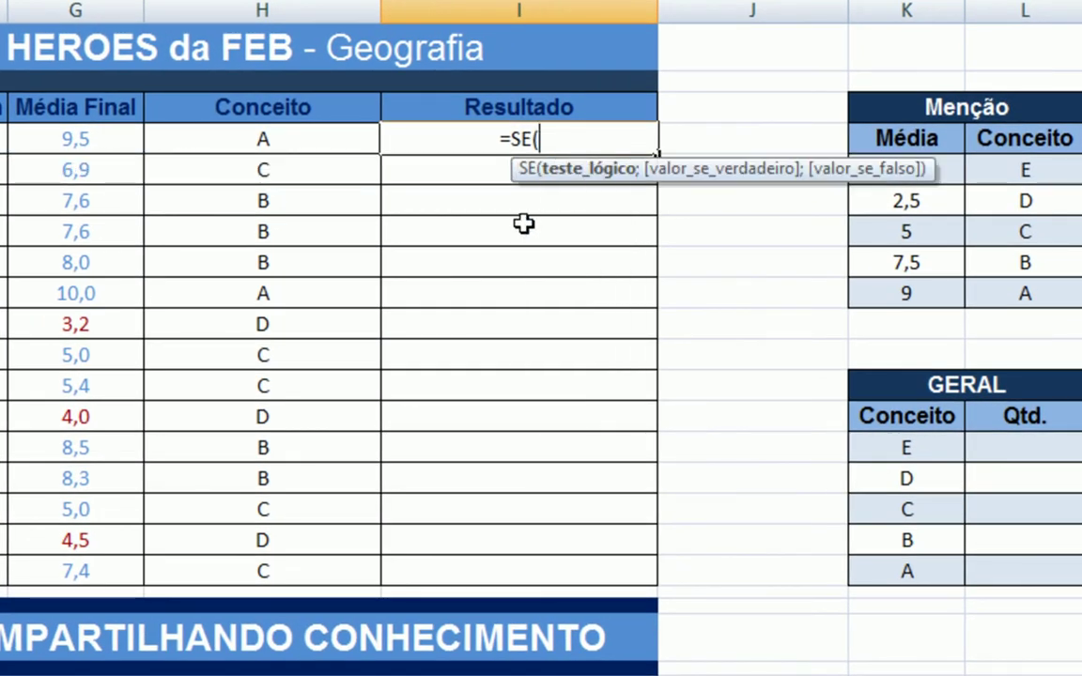
left_click(35, 141)
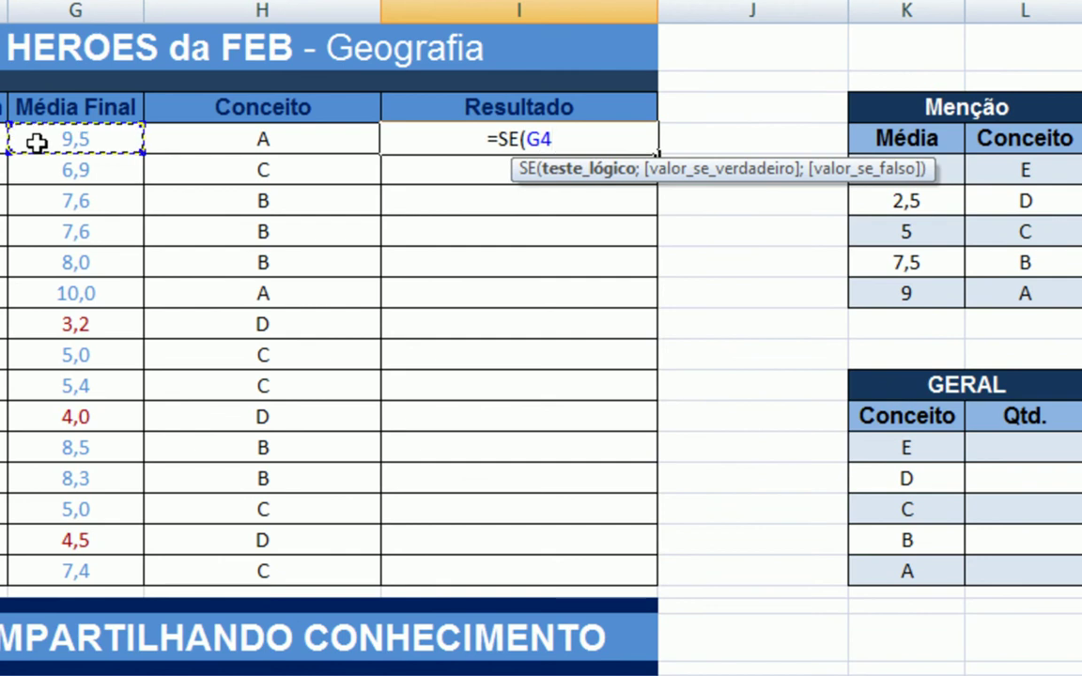
type(">")
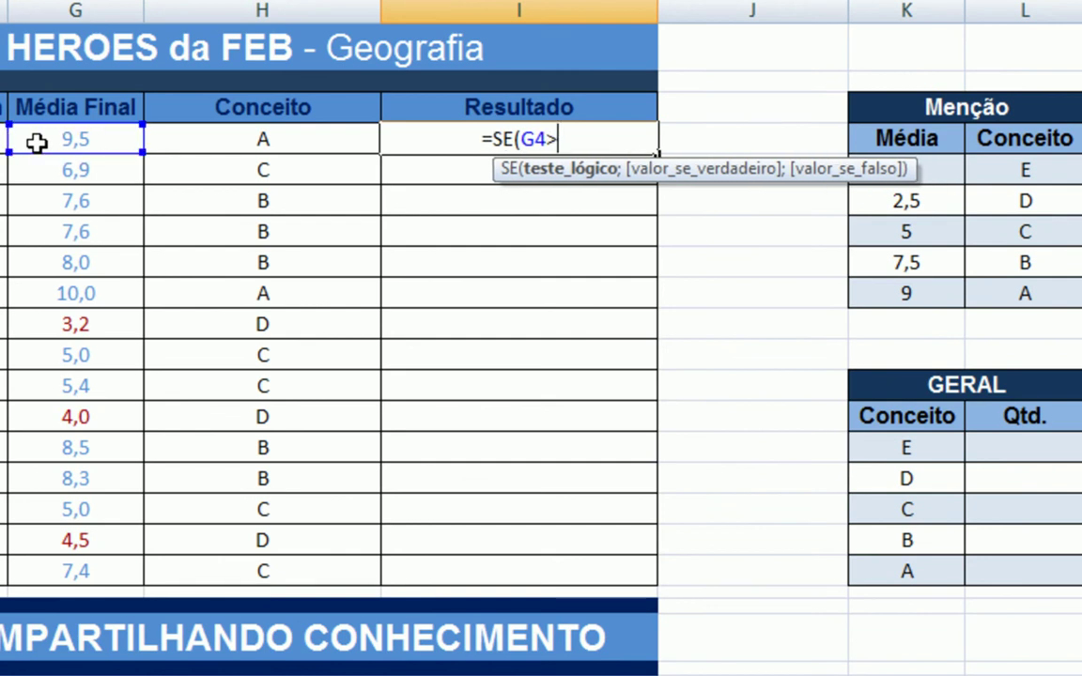
type("=5")
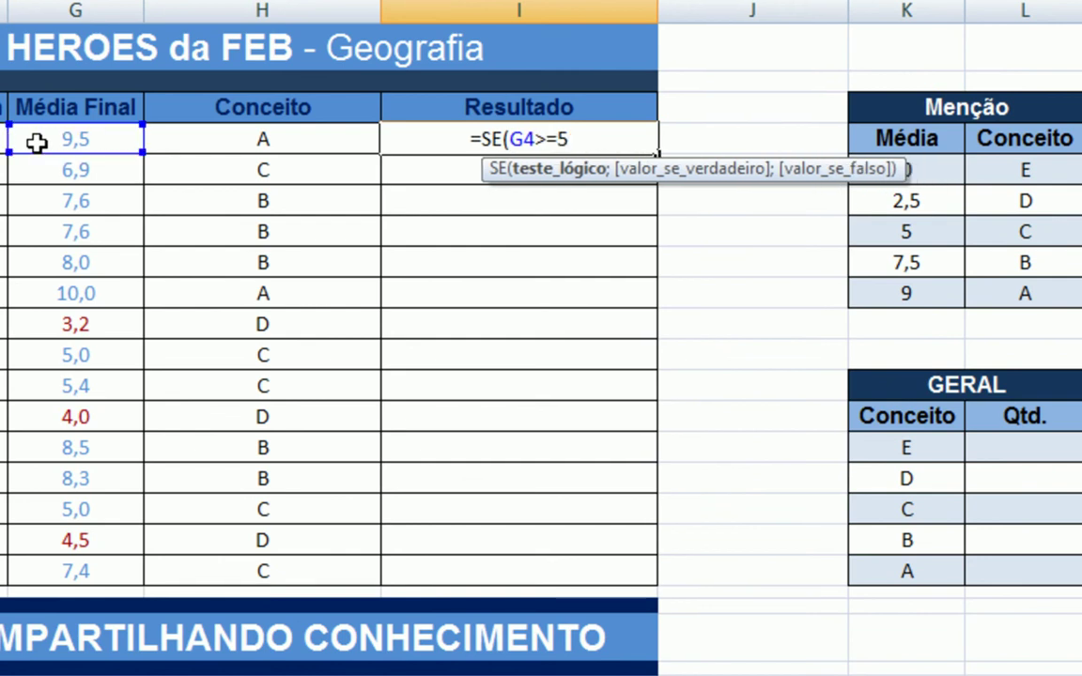
type(";\"a")
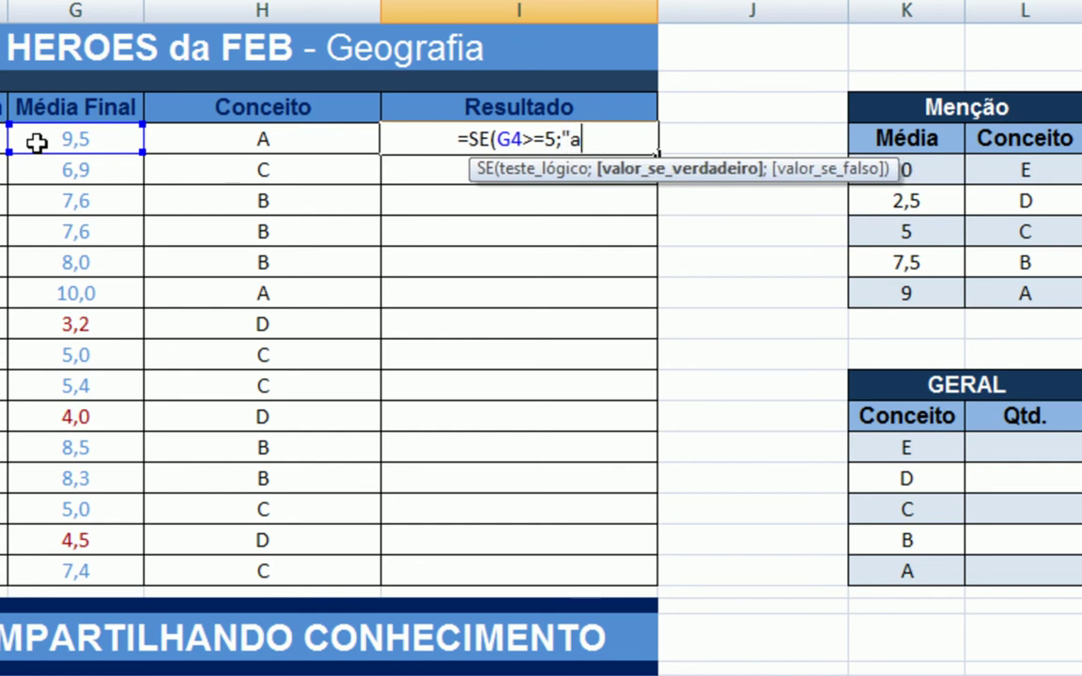
type("PROVADO")
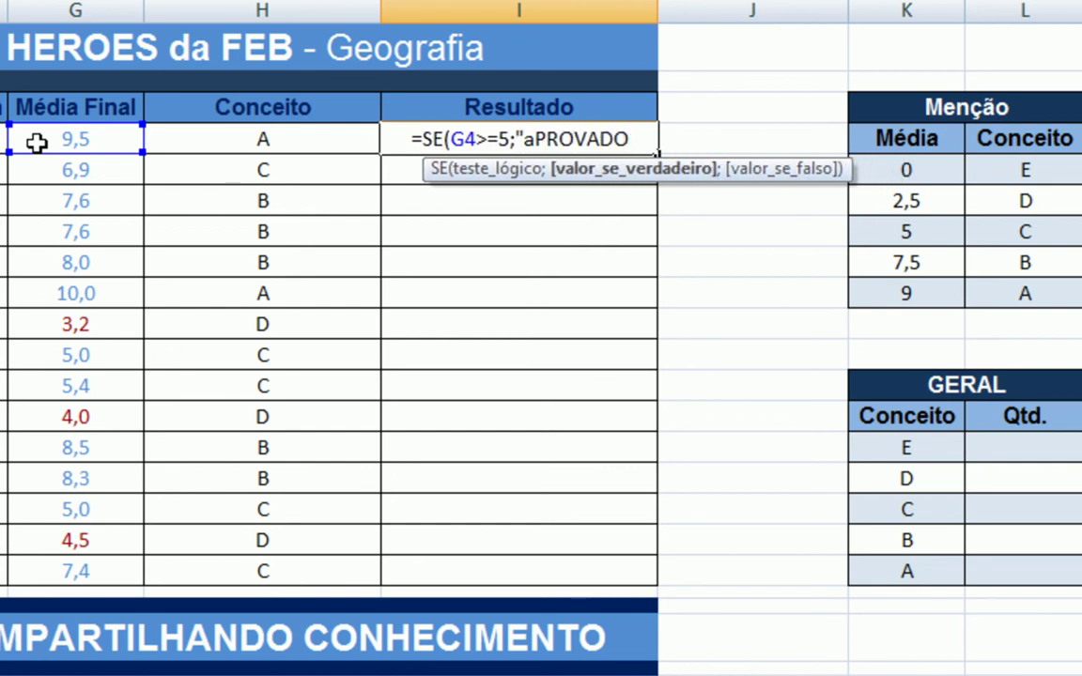
type("\"")
key("BackSpace")
type("\"")
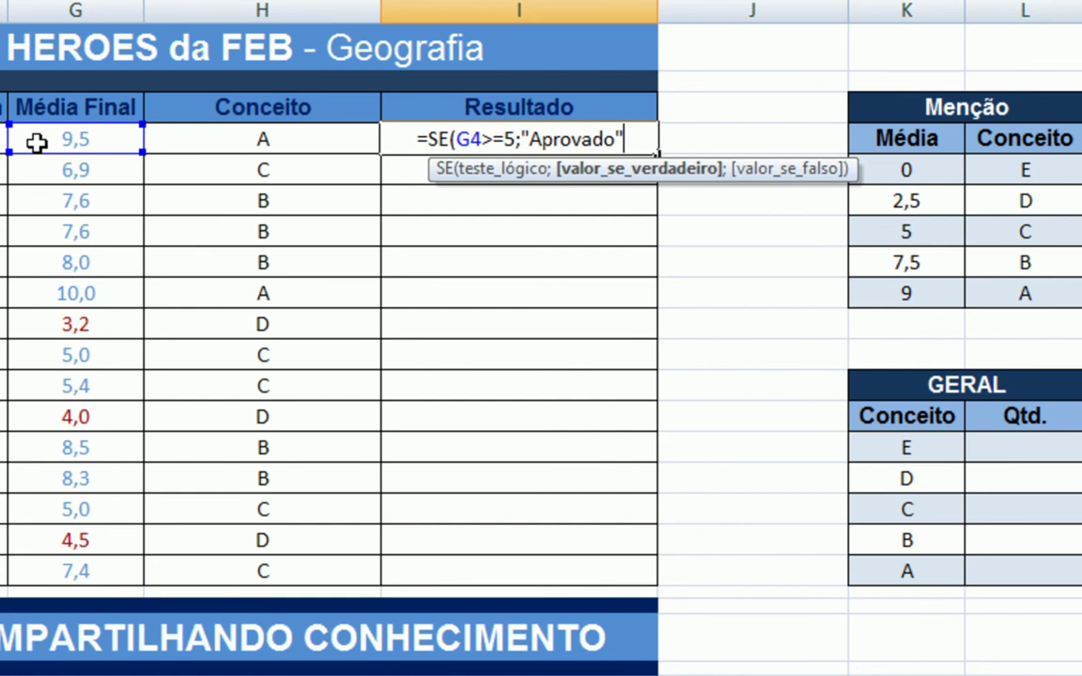
type(";\"")
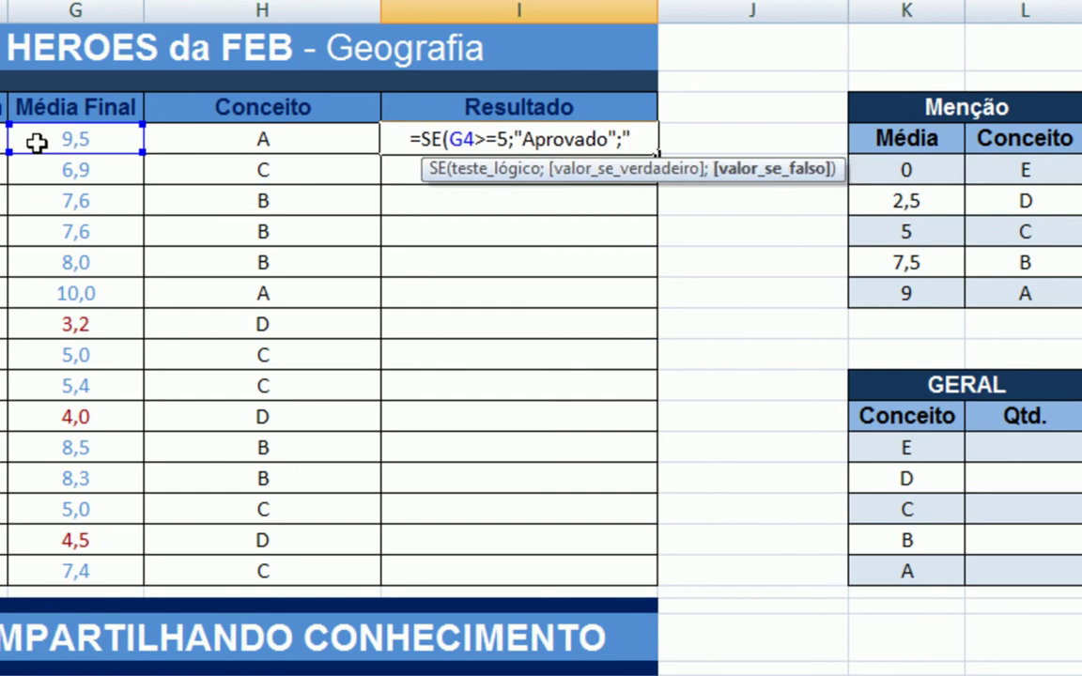
type("Reprovado")
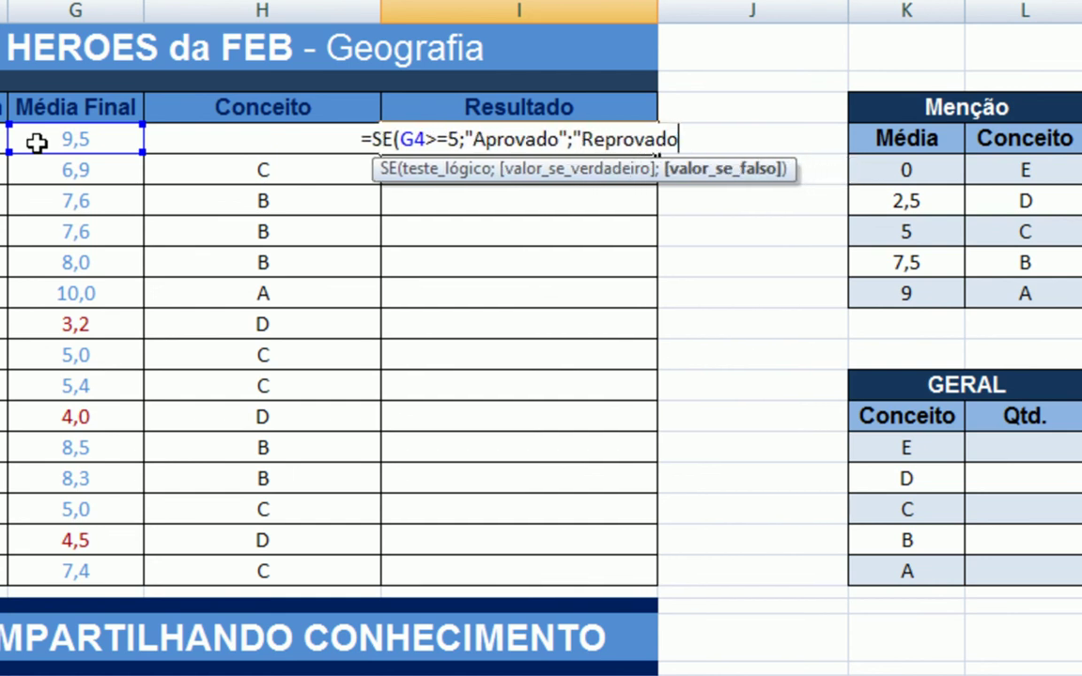
type("\")")
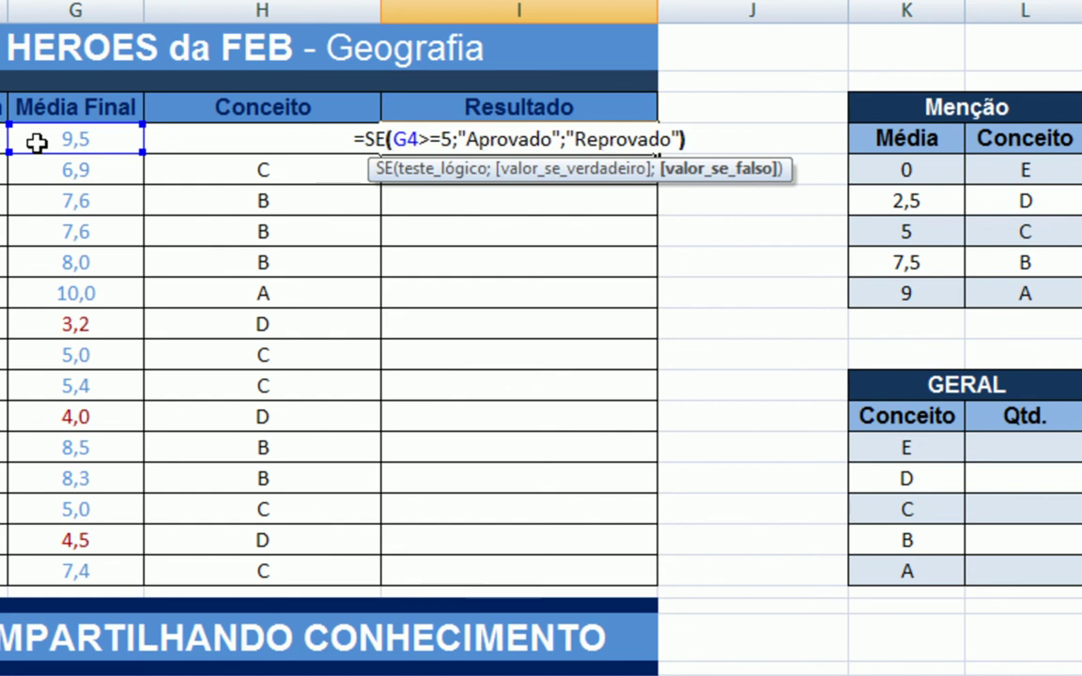
key("Return")
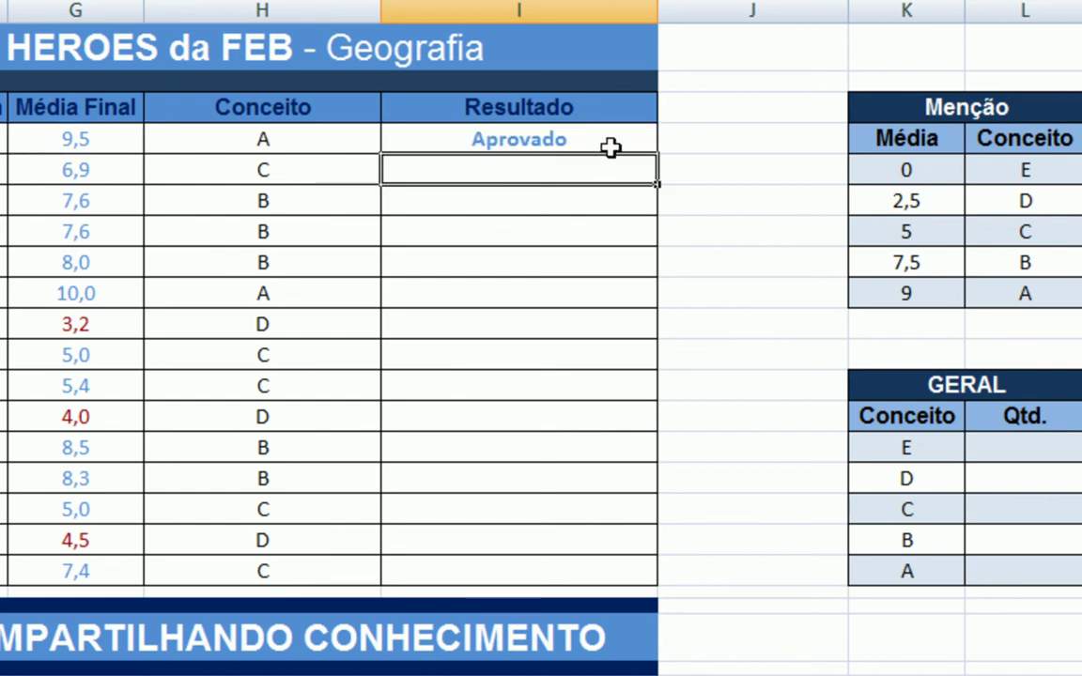
left_click(611, 145)
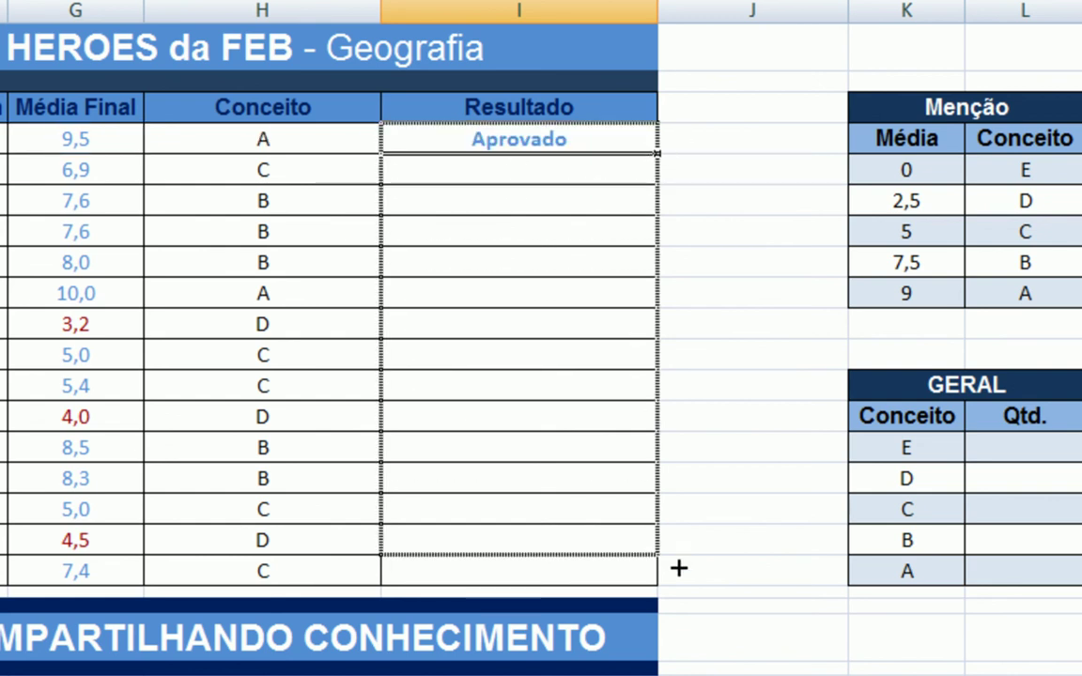
left_click_drag(662, 157, 678, 570)
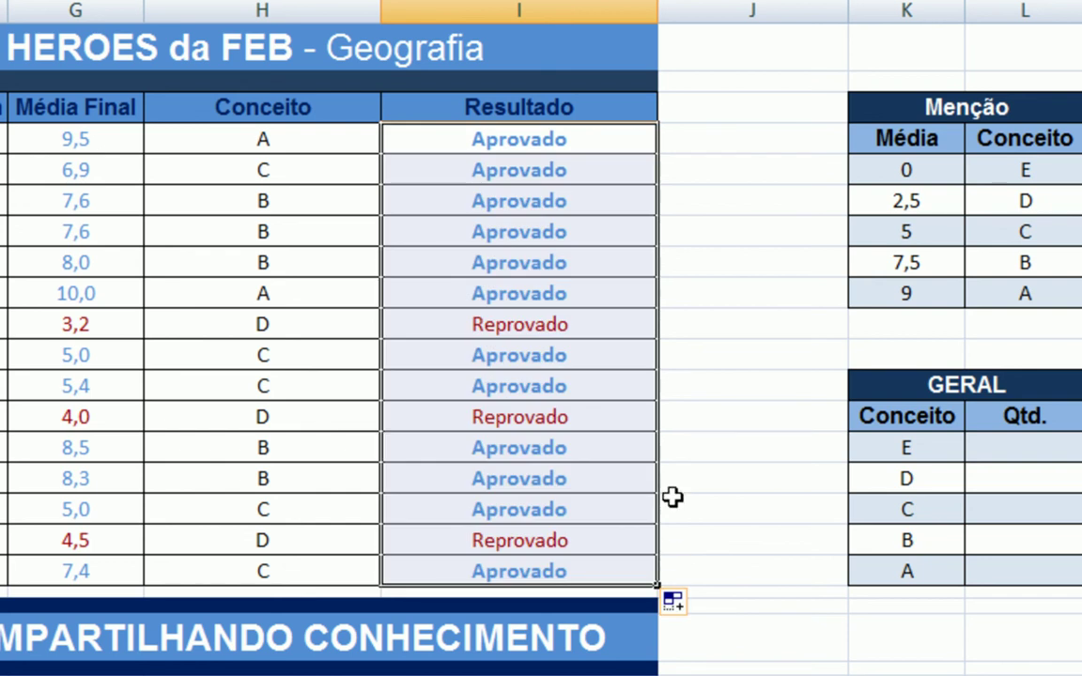
left_click(610, 329)
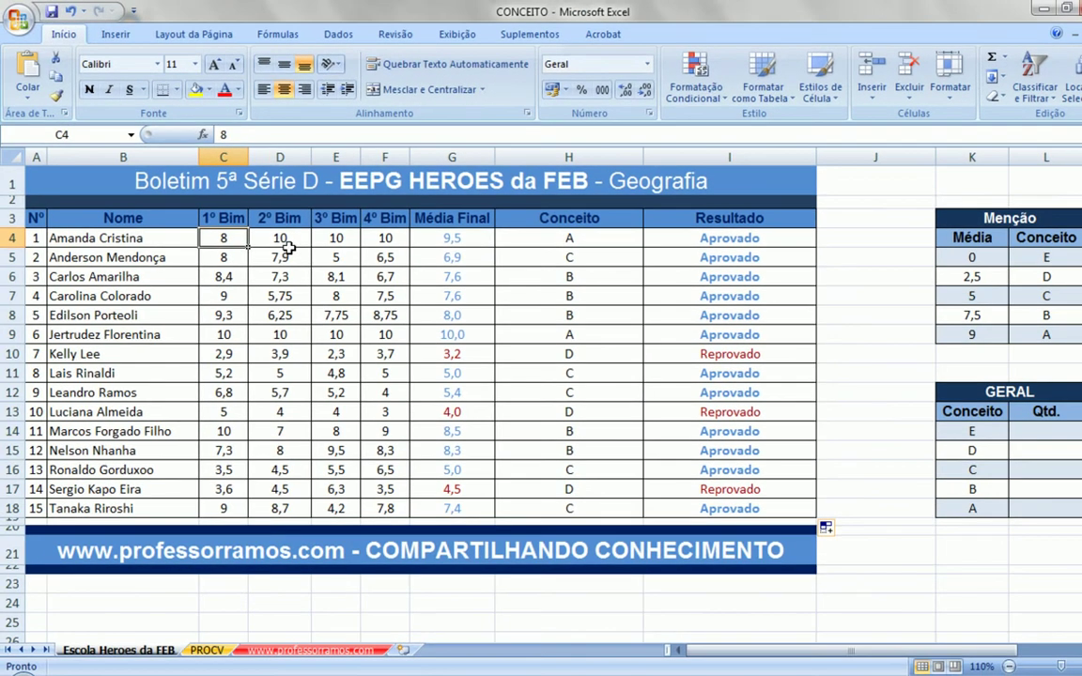
Step: Change the first student's bimester marks to 5, 5, 4 and 3
type("5")
left_click(289, 243)
type("5")
key("Tab")
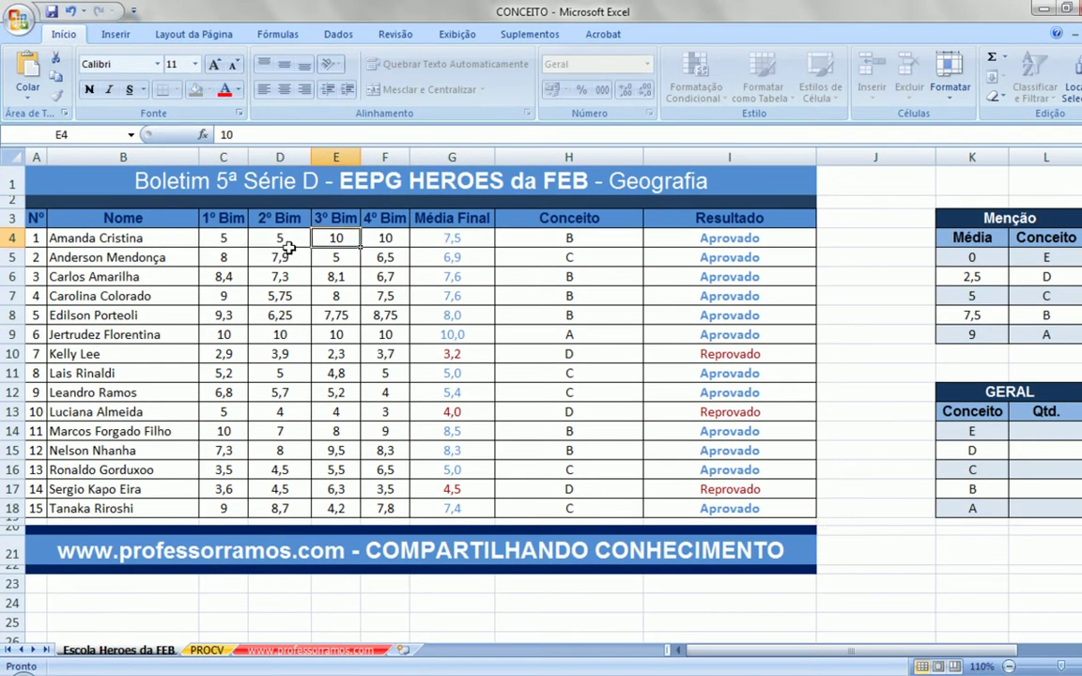
type("4")
key("Tab")
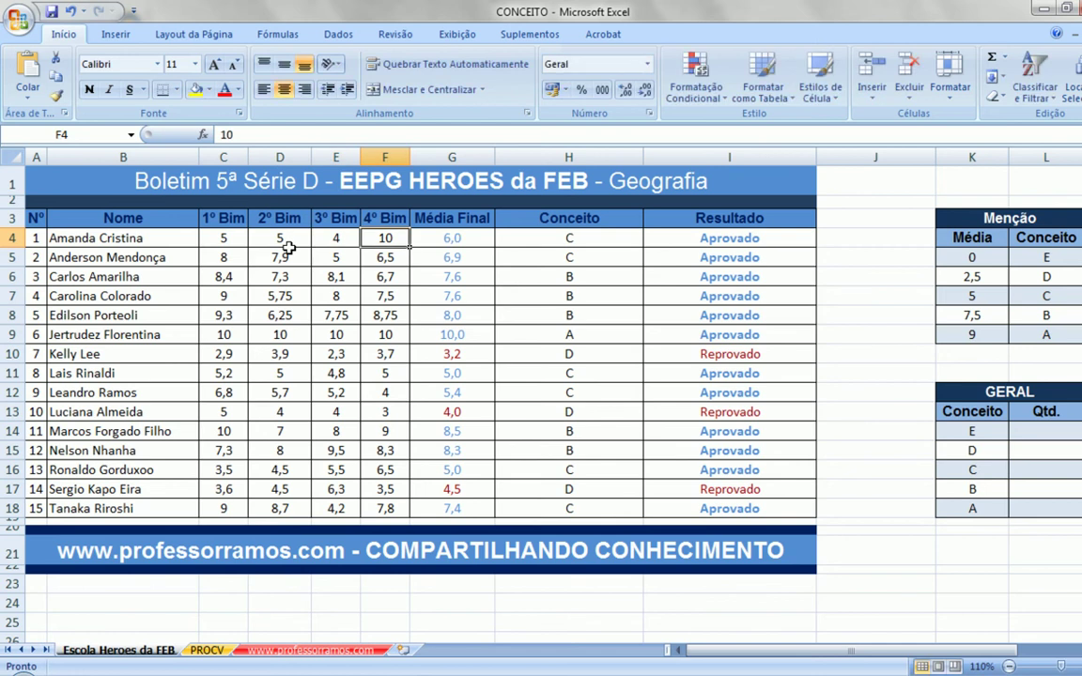
type("3")
key("Tab")
key("Tab")
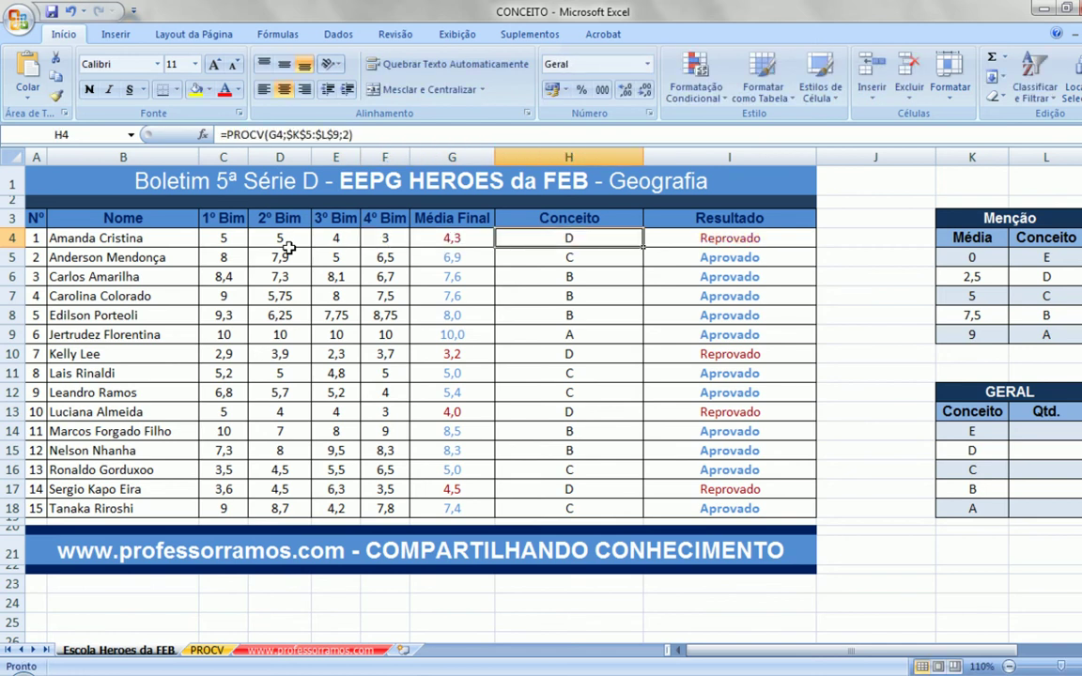
key("Tab")
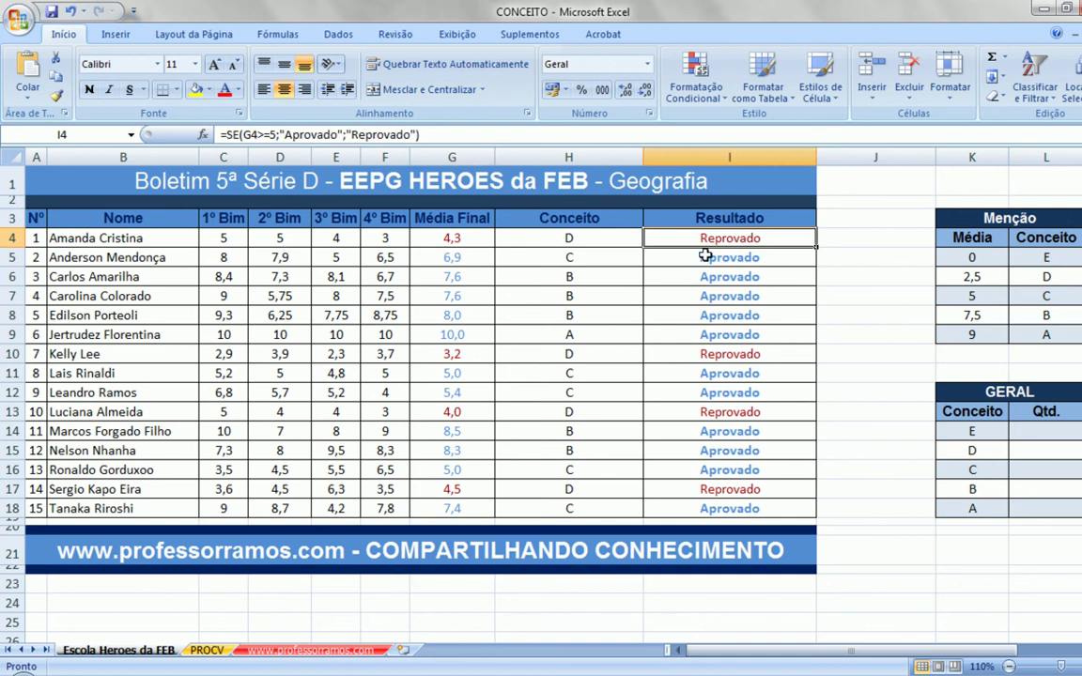
Step: Check the updated concept and average formulas in row 4, now 4,3 and D
left_click(623, 239)
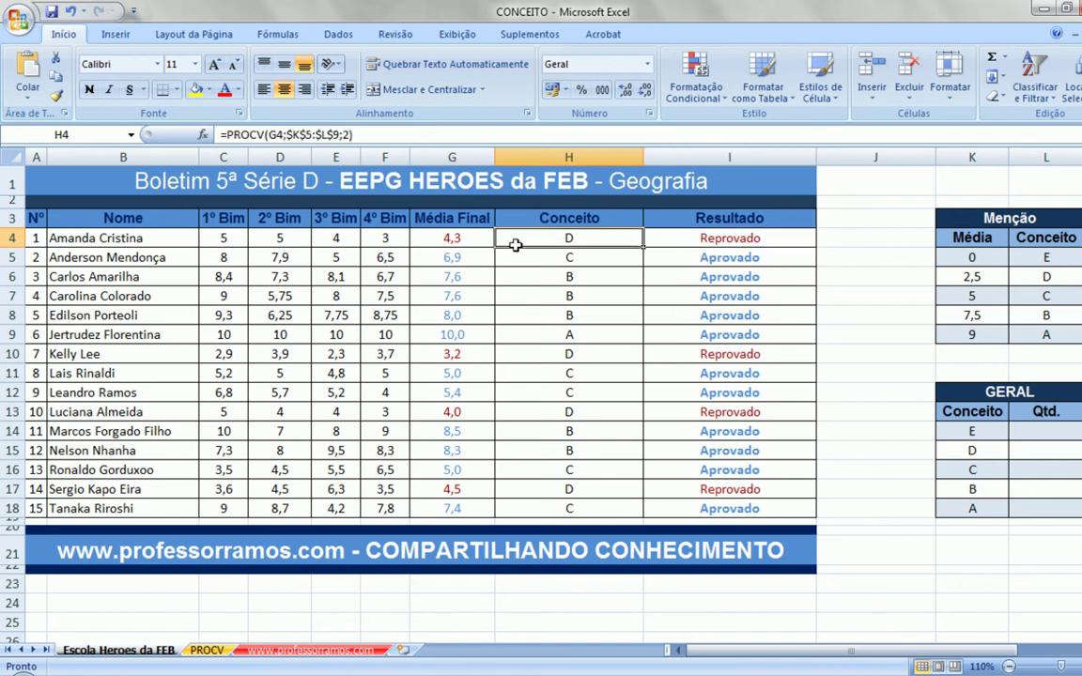
left_click(446, 239)
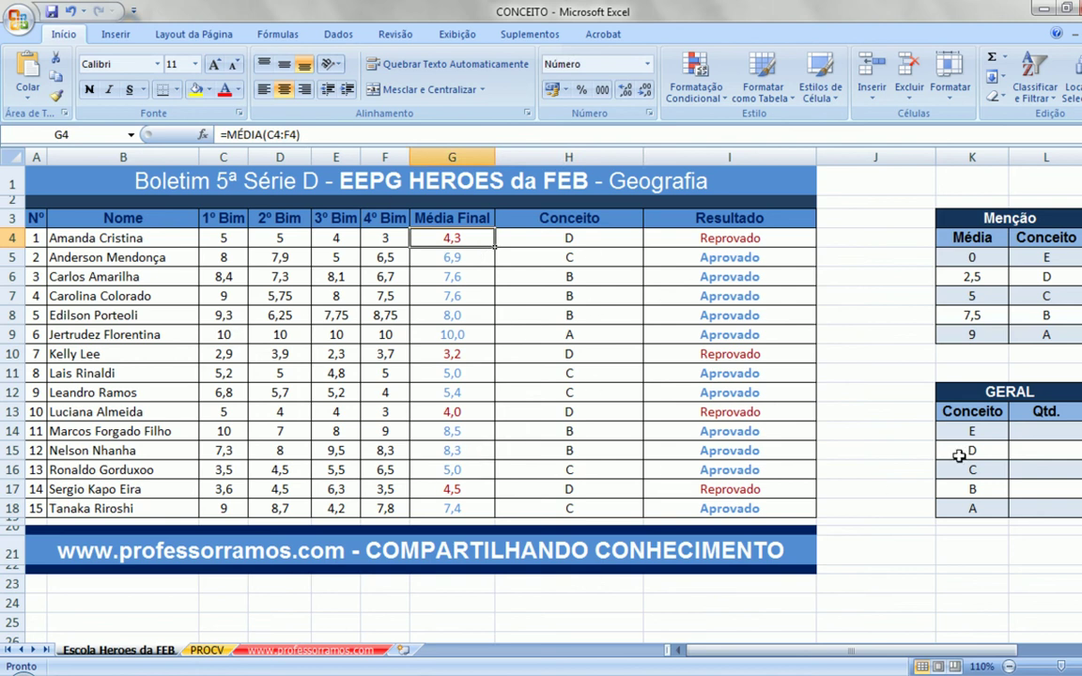
left_click(1032, 431)
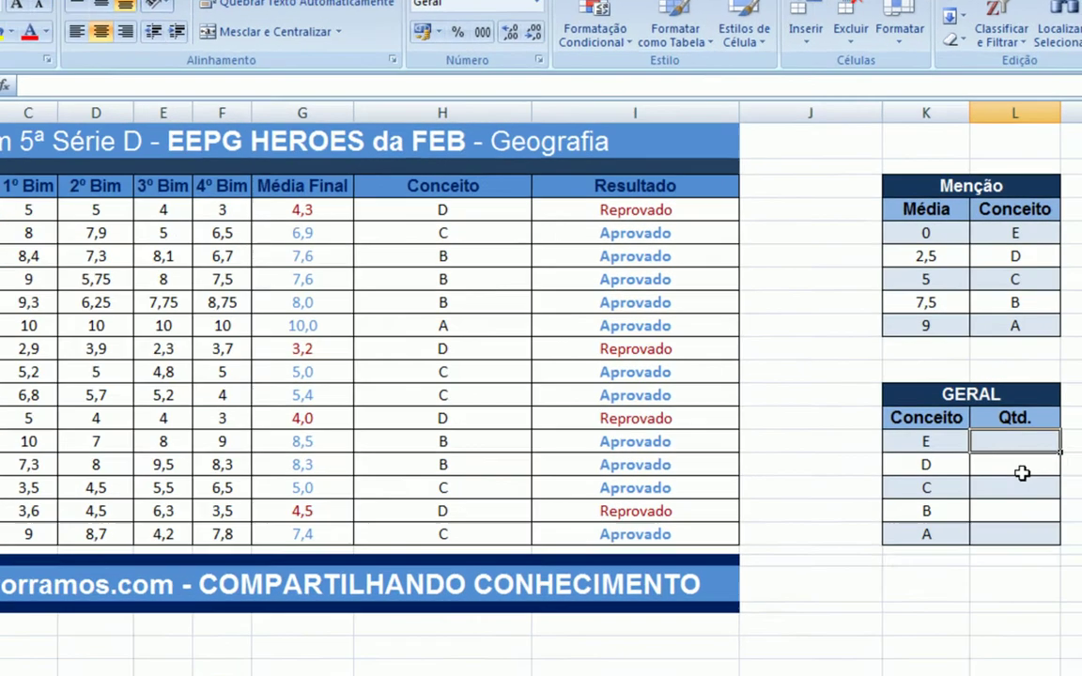
Step: Enter =CONT.SE($H$4:$H$18;K14) in L14 to count students with concept E
type("=cont")
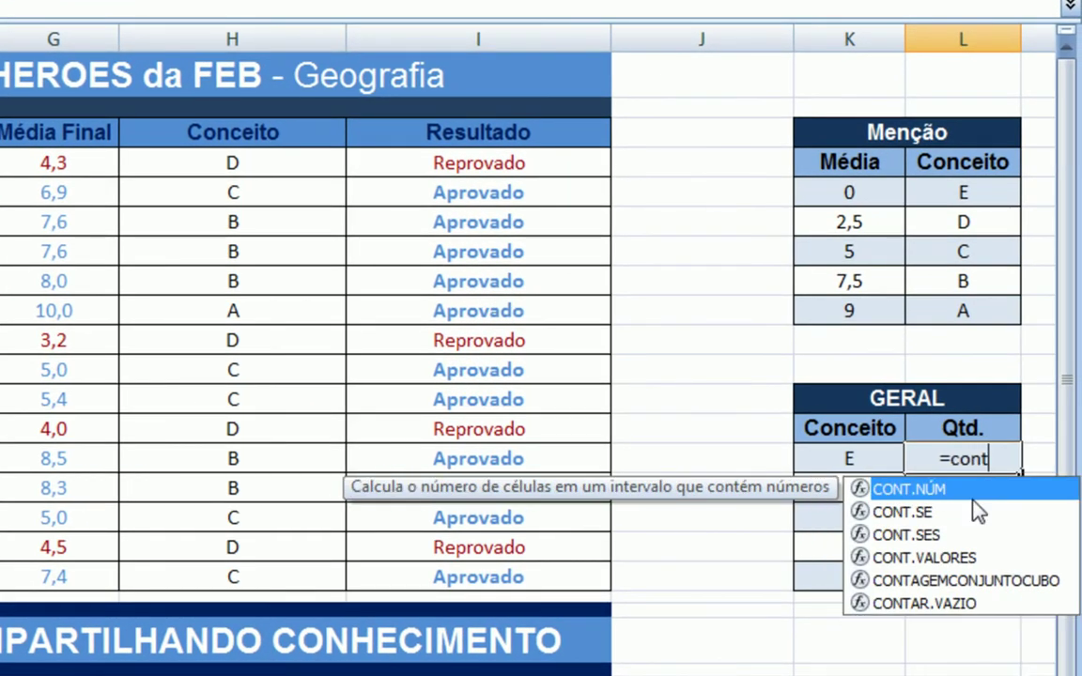
type(".se")
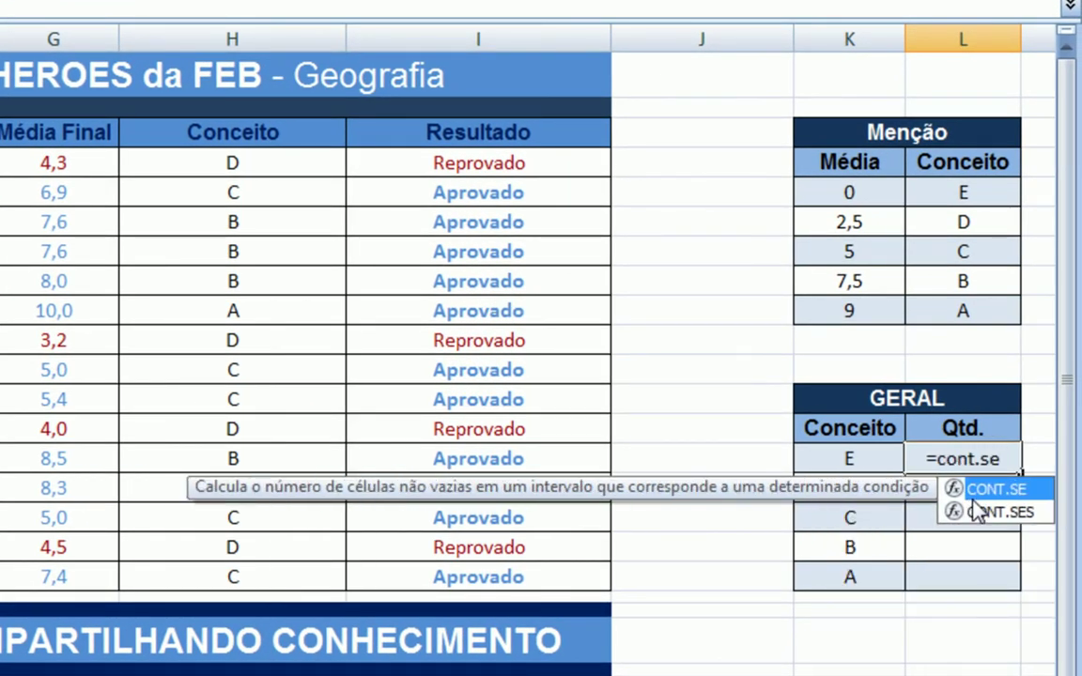
type("(")
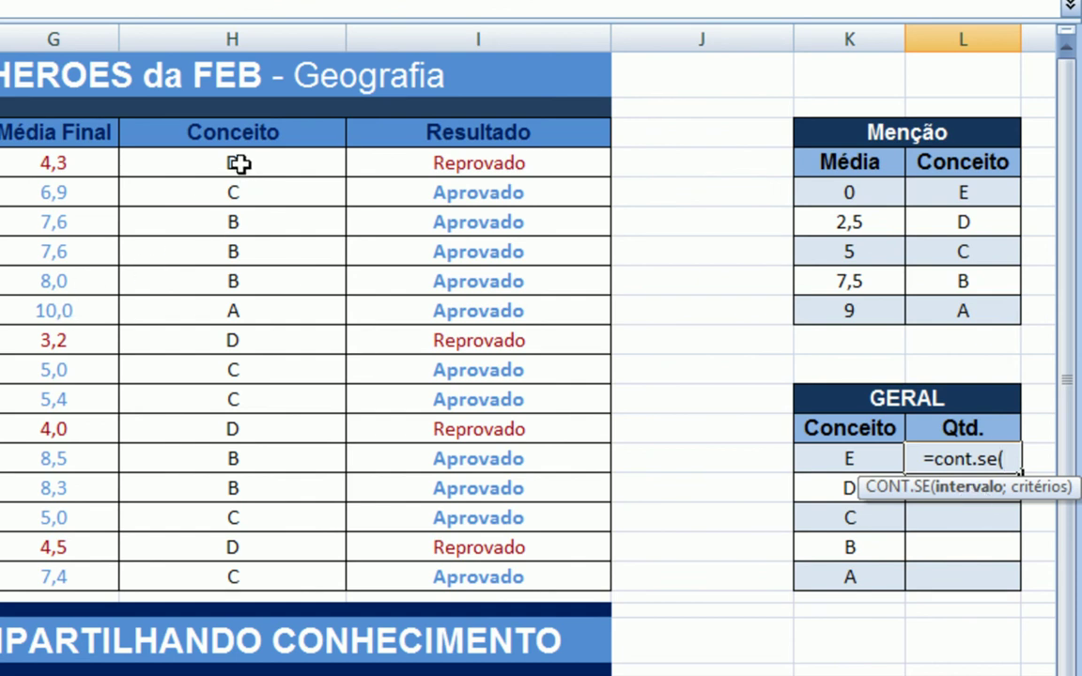
left_click_drag(239, 164, 208, 567)
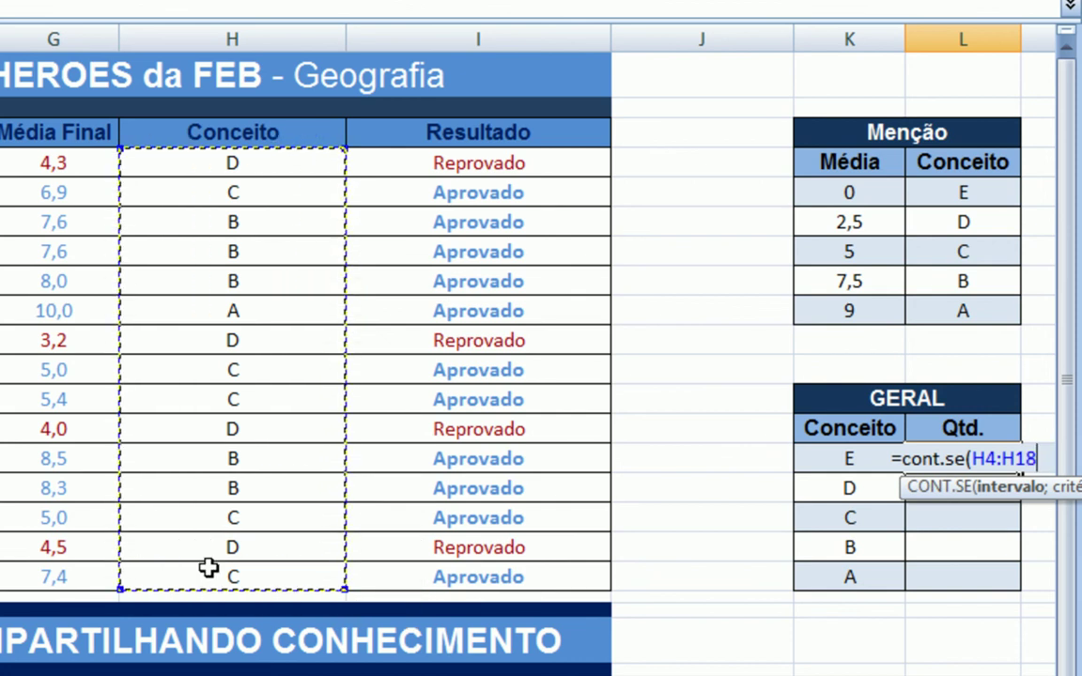
key("F4")
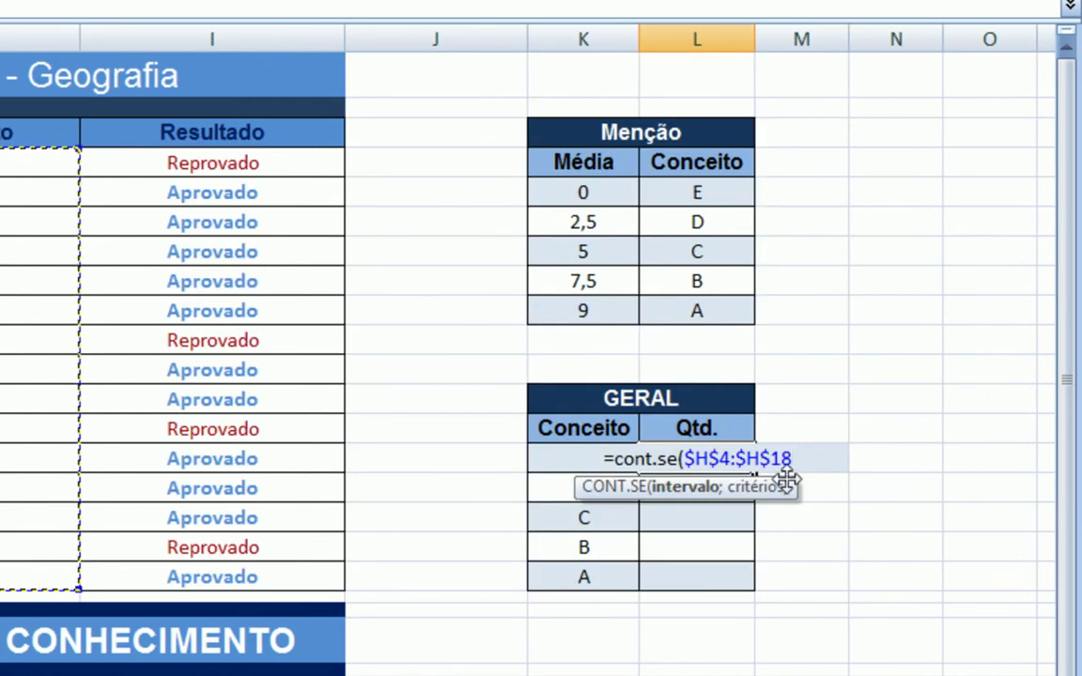
type(";")
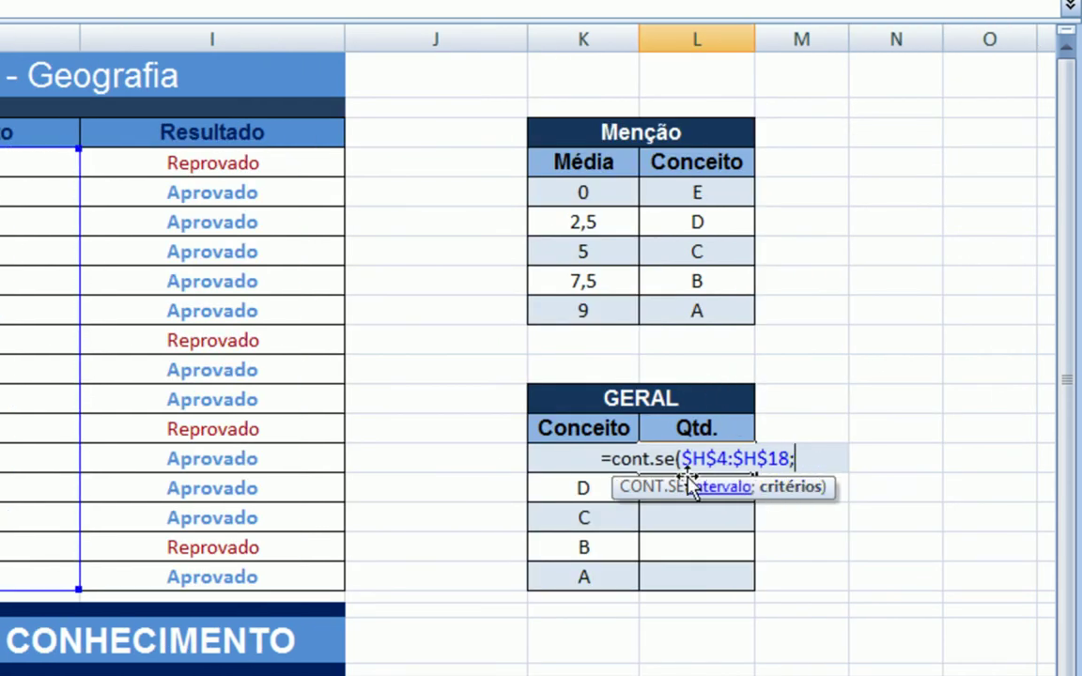
left_click(537, 459)
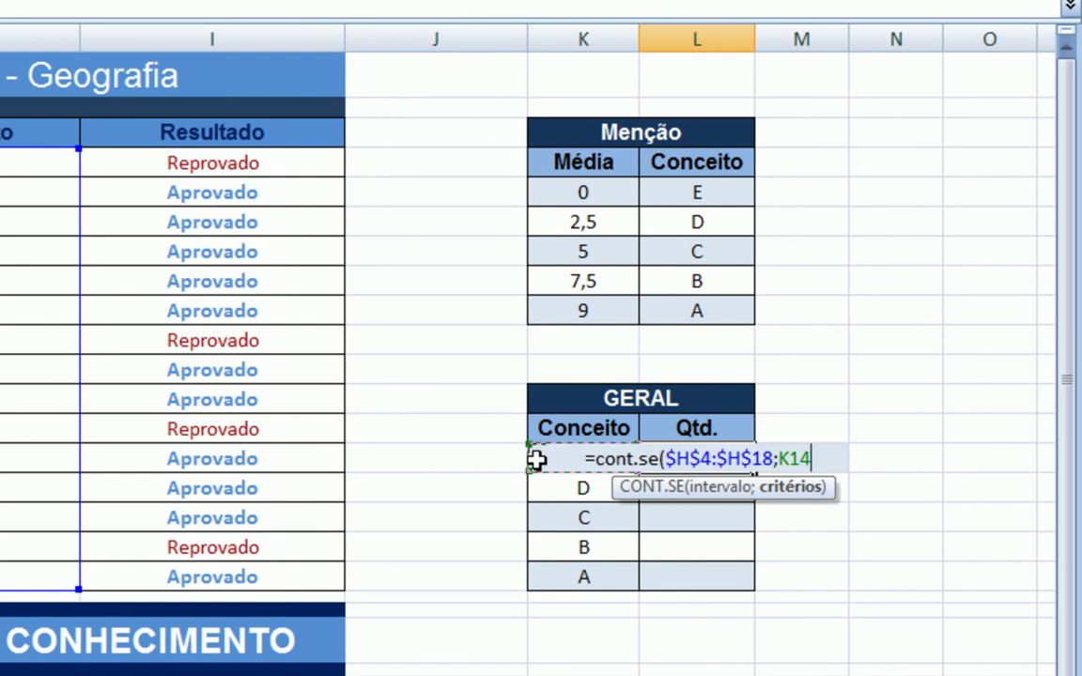
type(")")
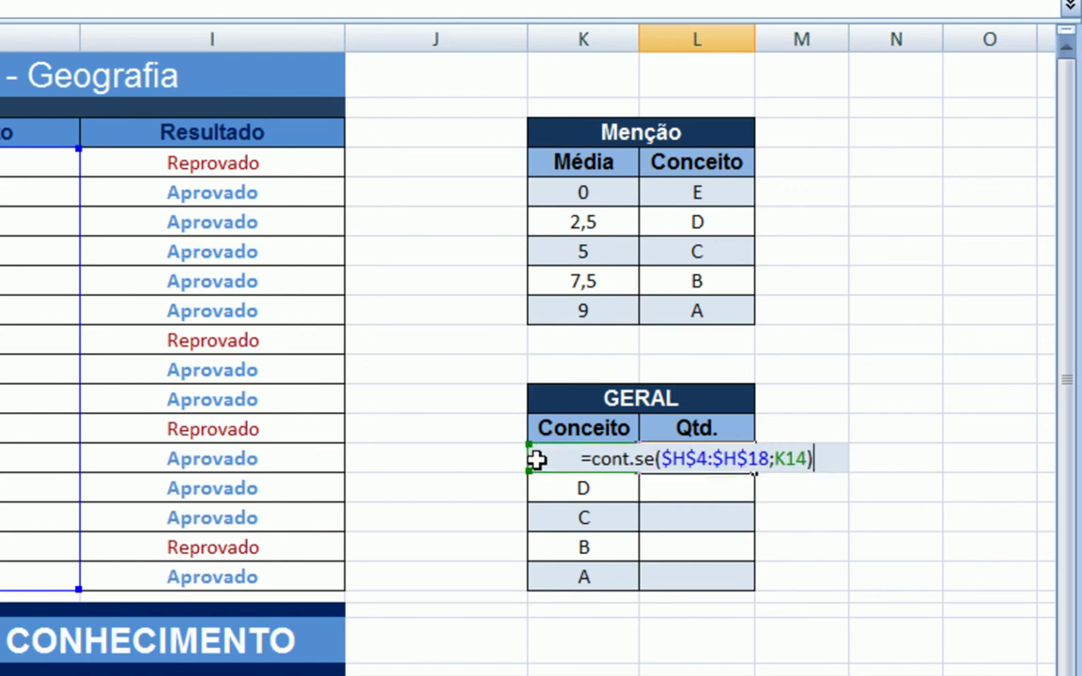
key("Return")
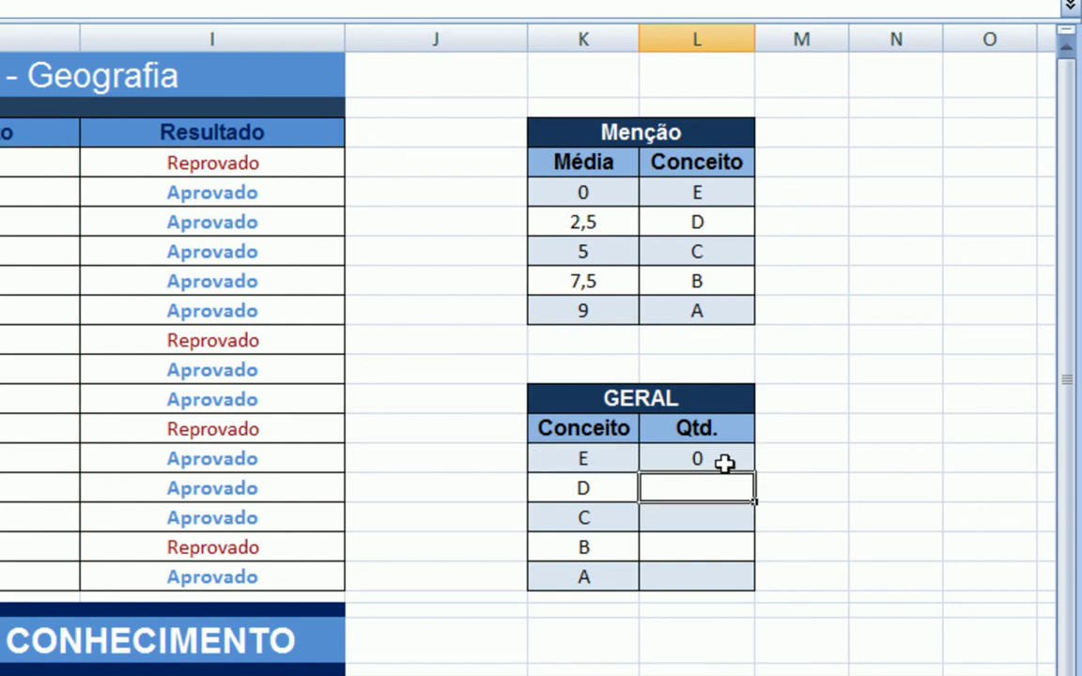
Step: Fill the count down to L18 and check the results: D 4, C 5, B 5, A 1
left_click(727, 460)
left_click_drag(755, 473, 753, 577)
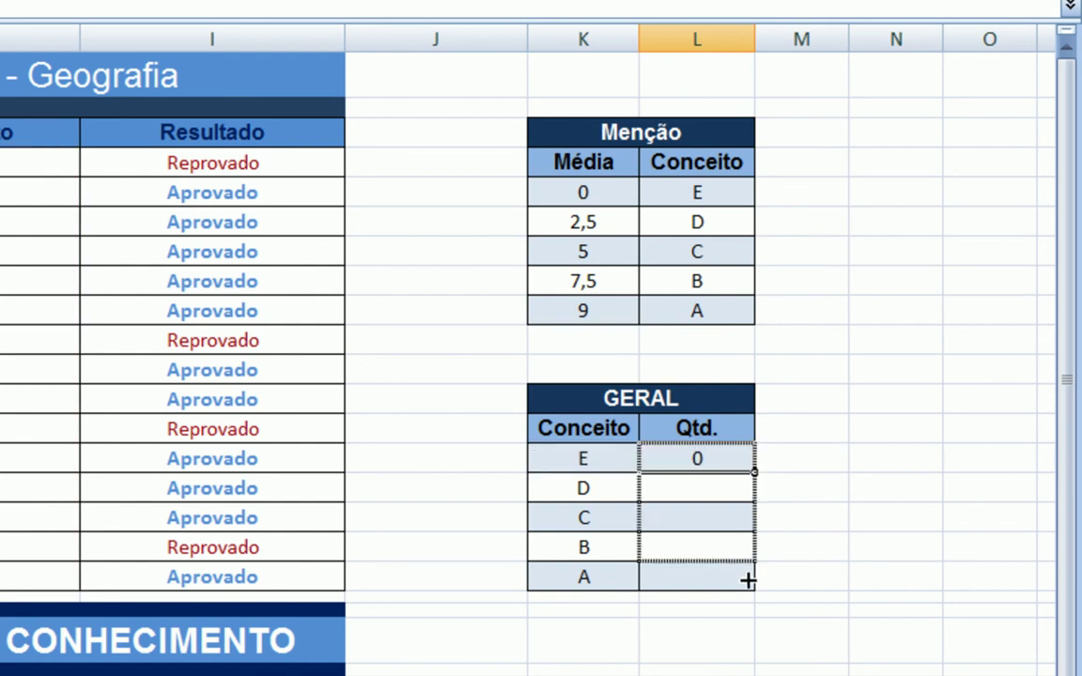
left_click(737, 488)
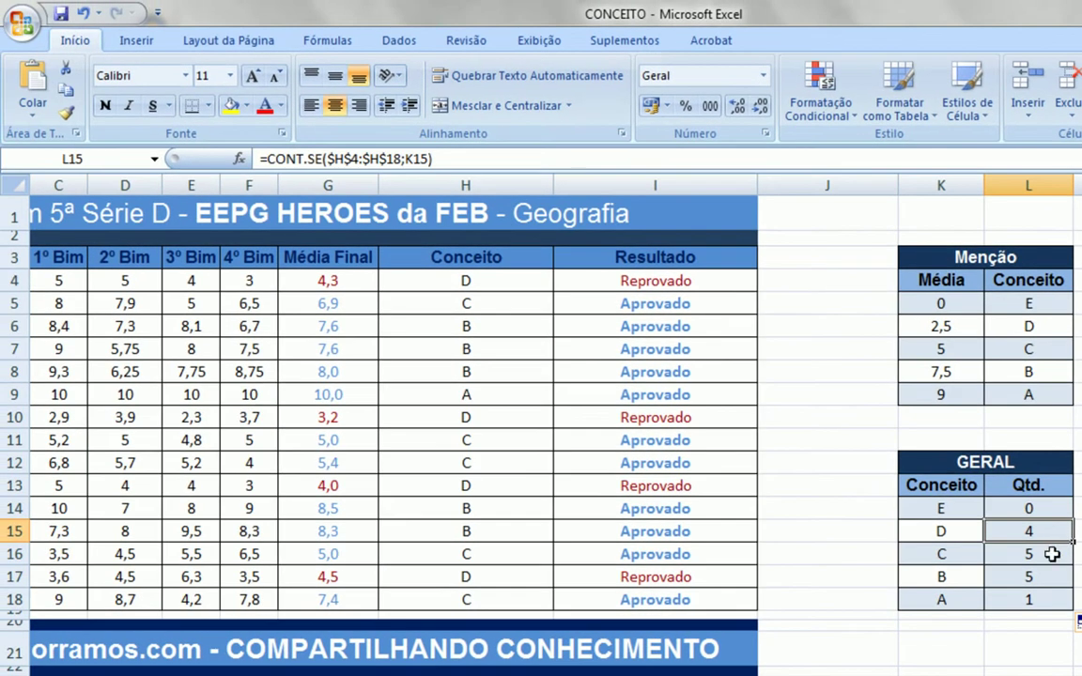
left_click(1050, 555)
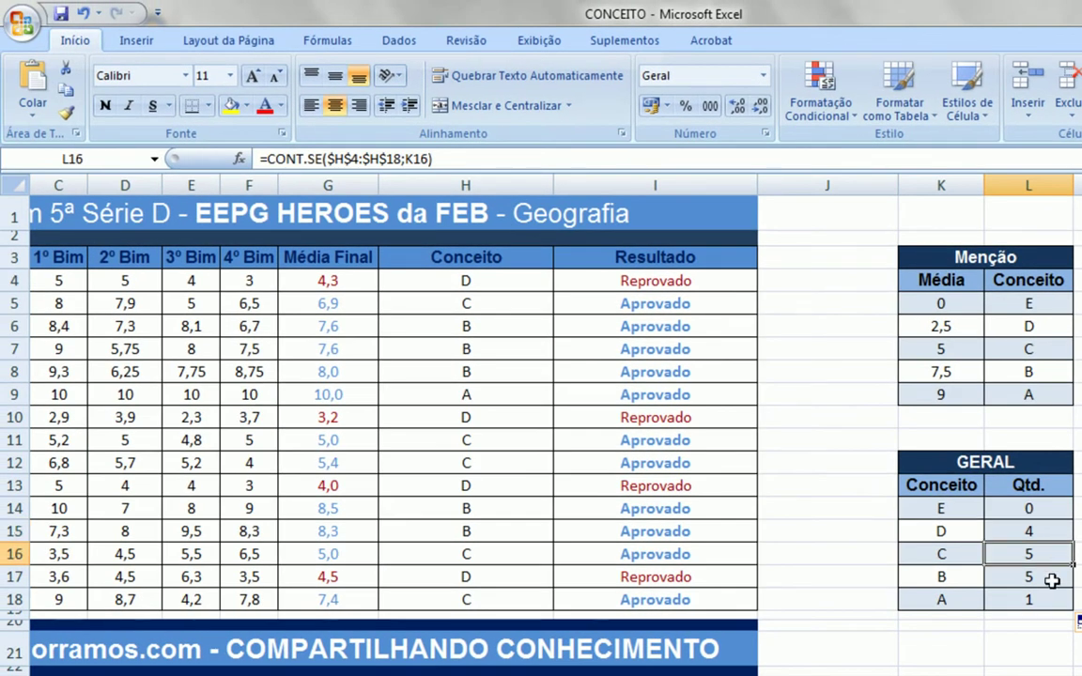
left_click(1052, 581)
left_click(1045, 604)
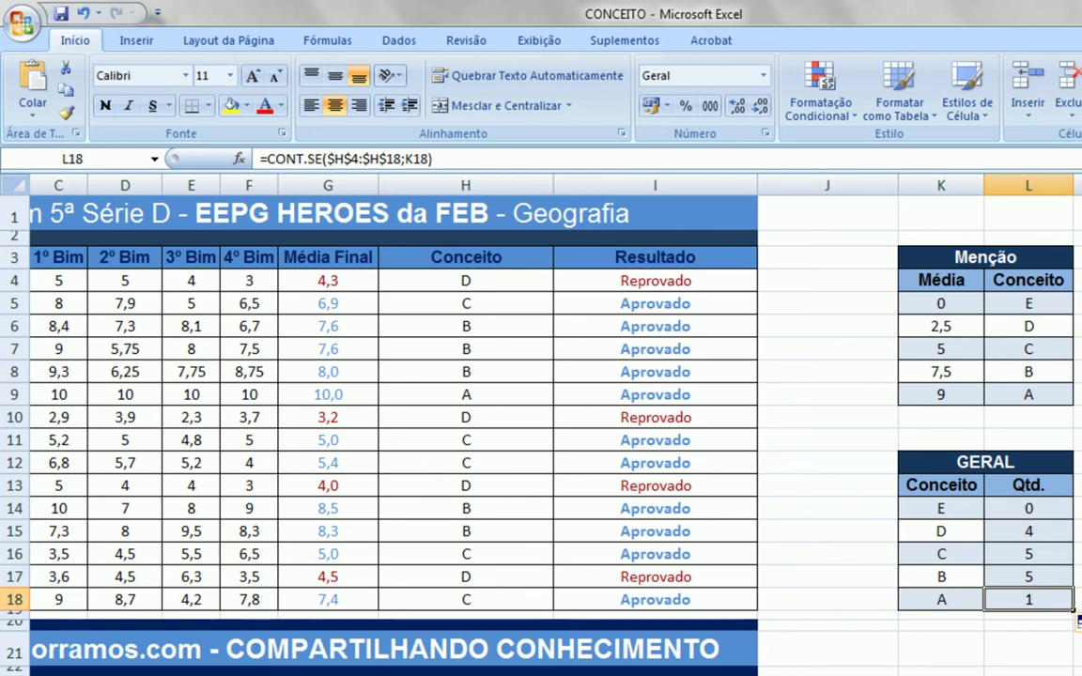
scroll(400, 466, "left", 2)
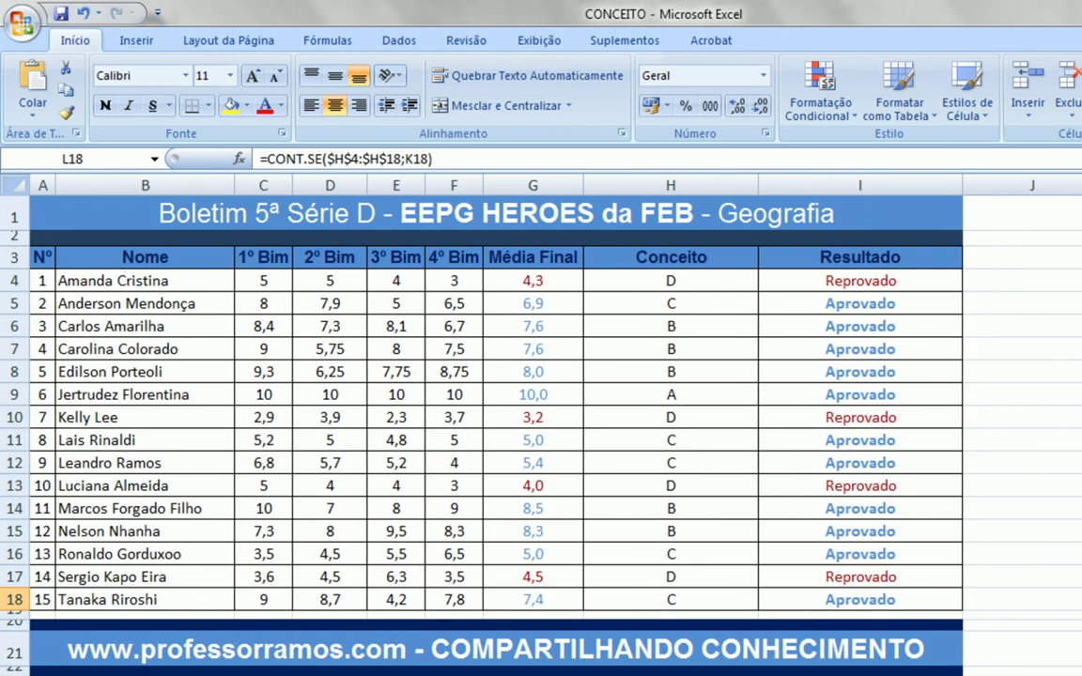
Step: Set the first student's four bimester grades in row 4 to 10
left_click(270, 286)
type("10")
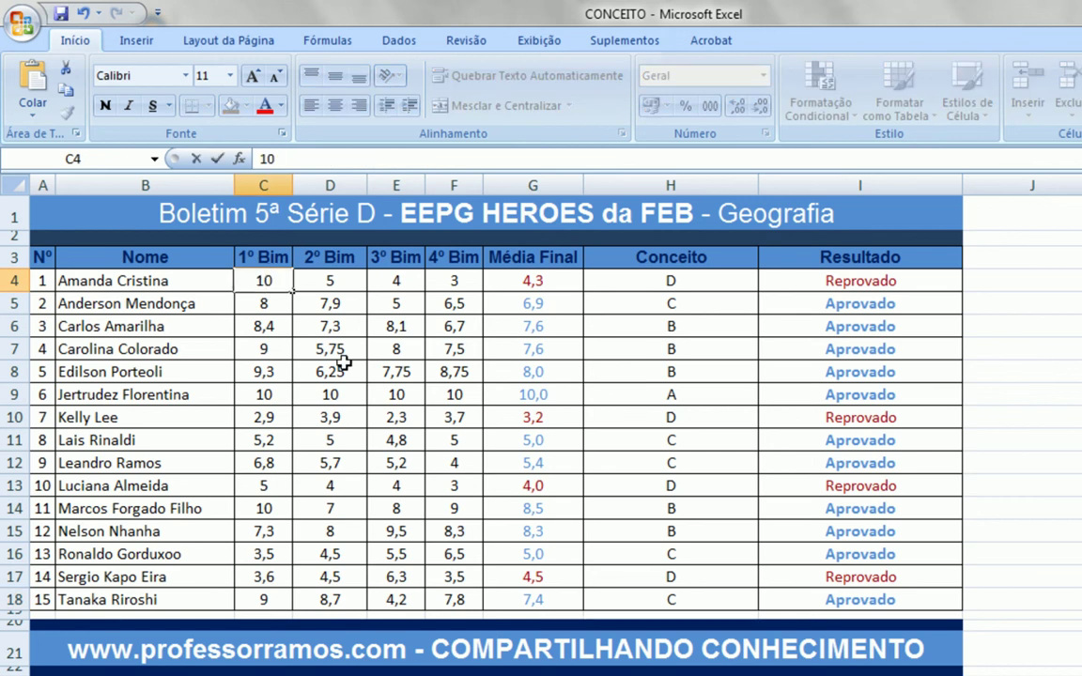
key("Tab")
type("10")
key("Tab")
type("1")
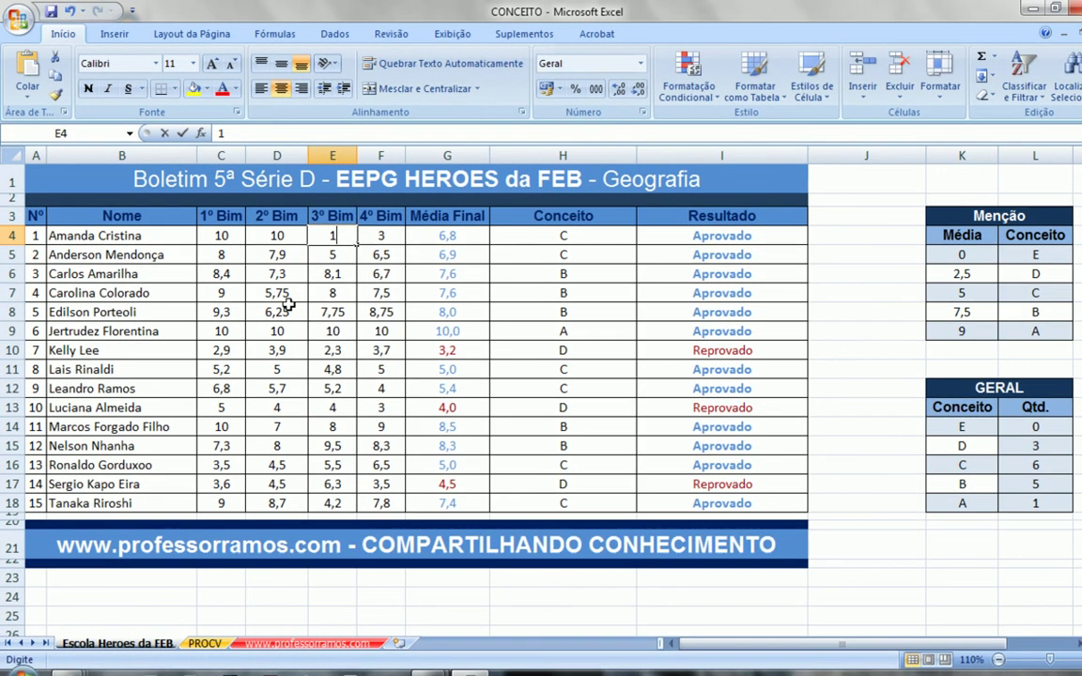
type("0")
key("Tab")
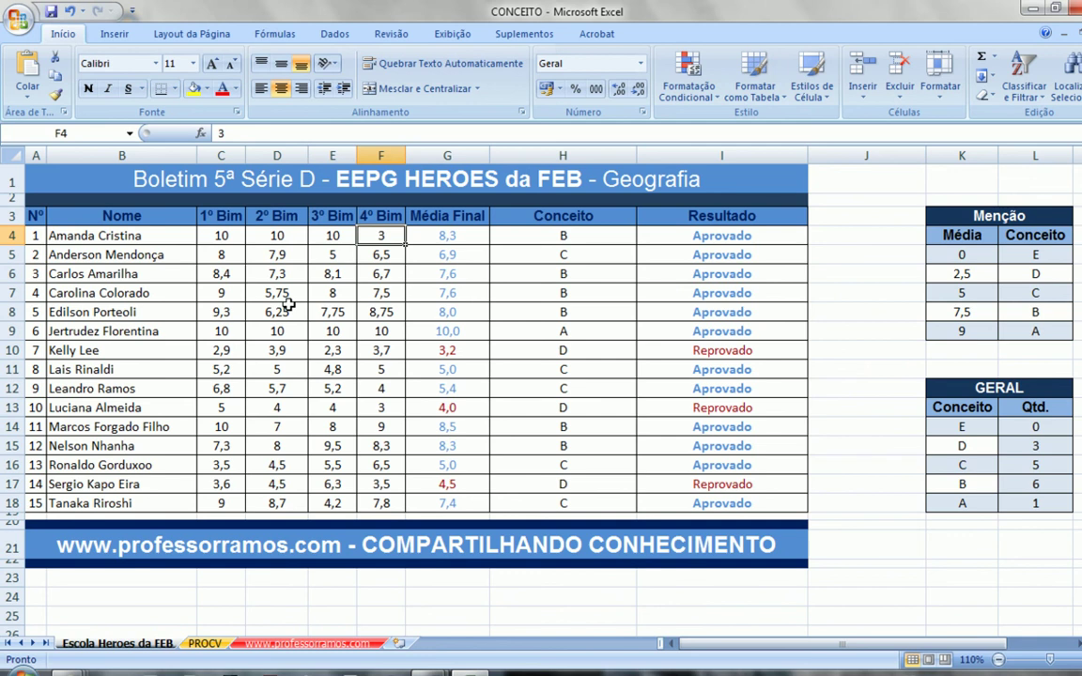
type("10")
key("Tab")
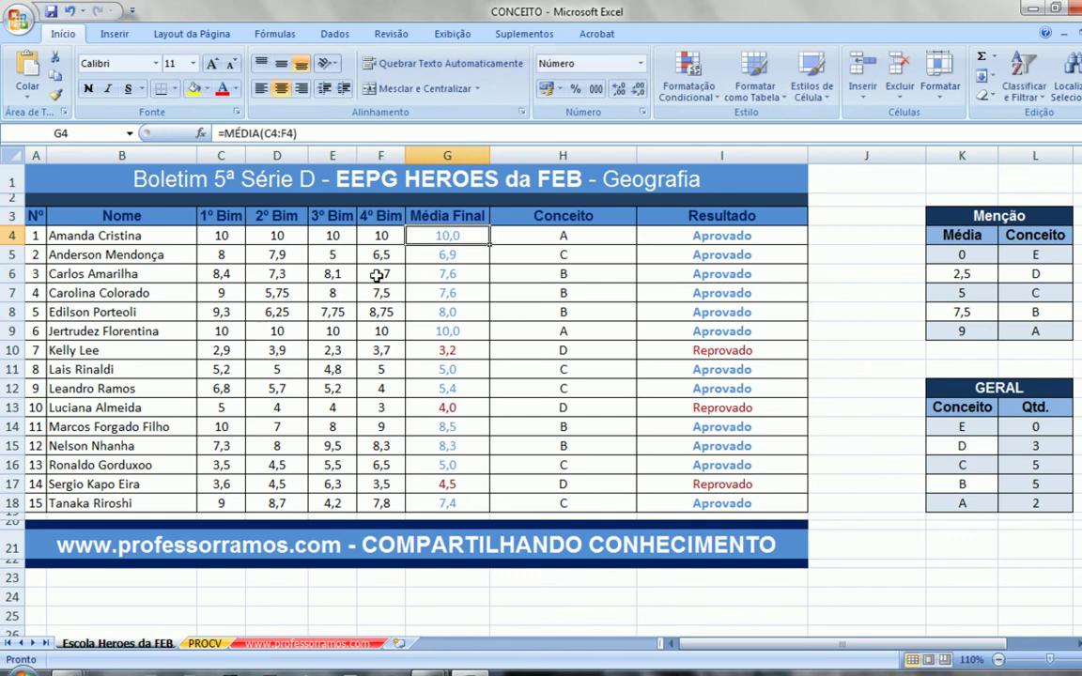
Step: Set the third student's bimester grades in row 6 to 1
left_click(226, 275)
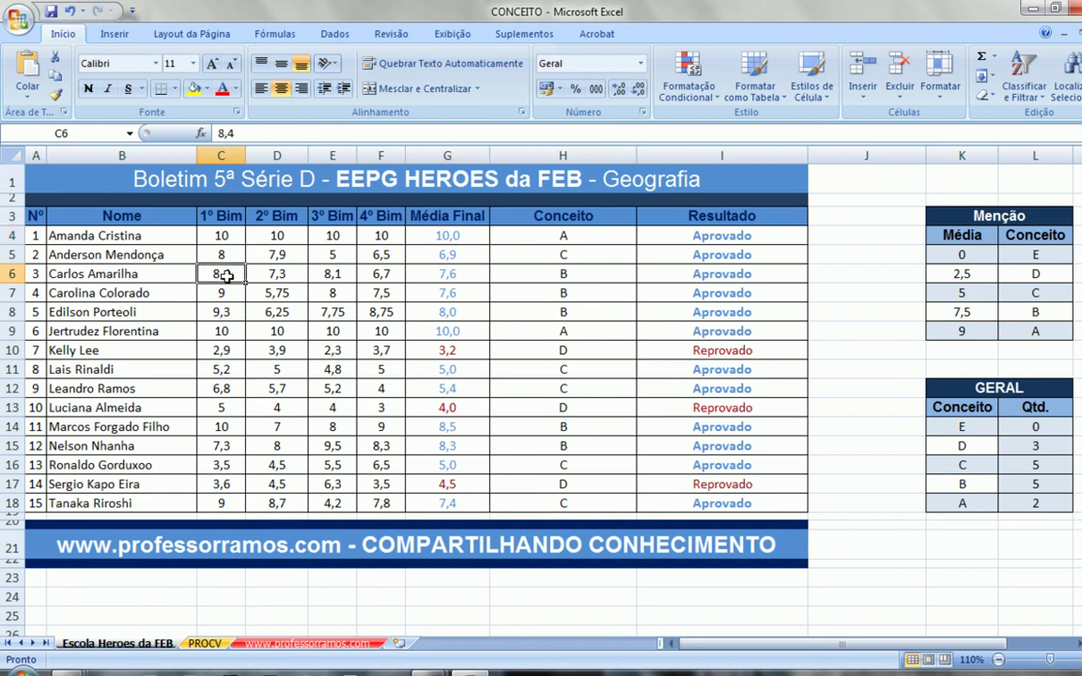
type("1")
key("Tab")
type("1")
key("Tab")
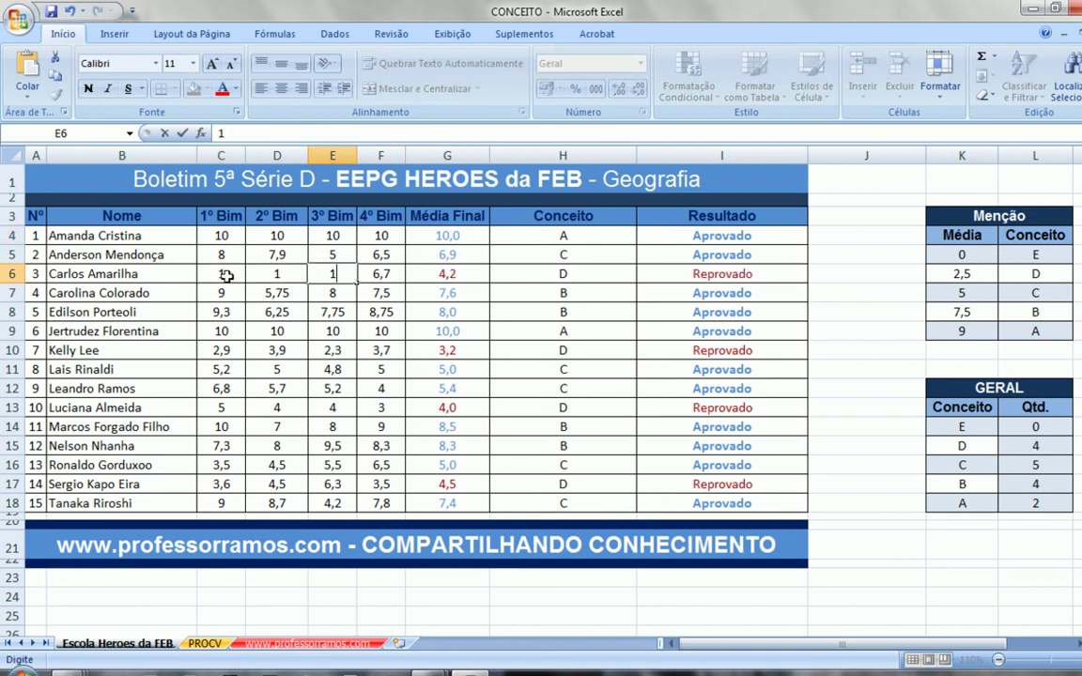
type("1")
key("Tab")
key("Tab")
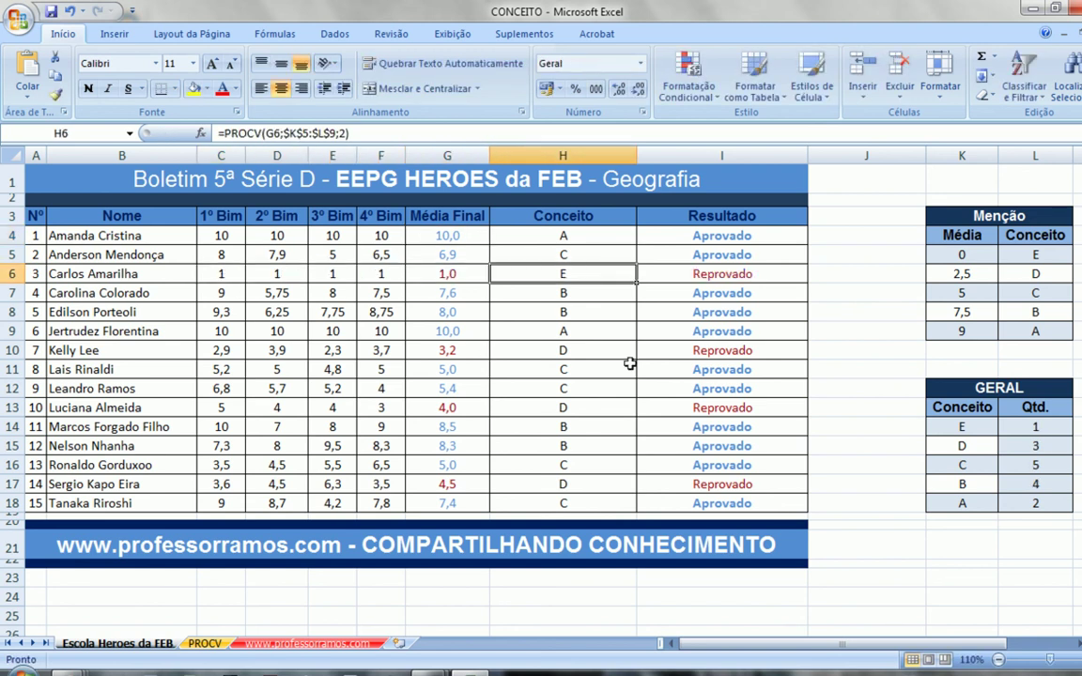
Step: Review the updated GERAL counts and the G4, H4 and I4 formulas
left_click(1046, 428)
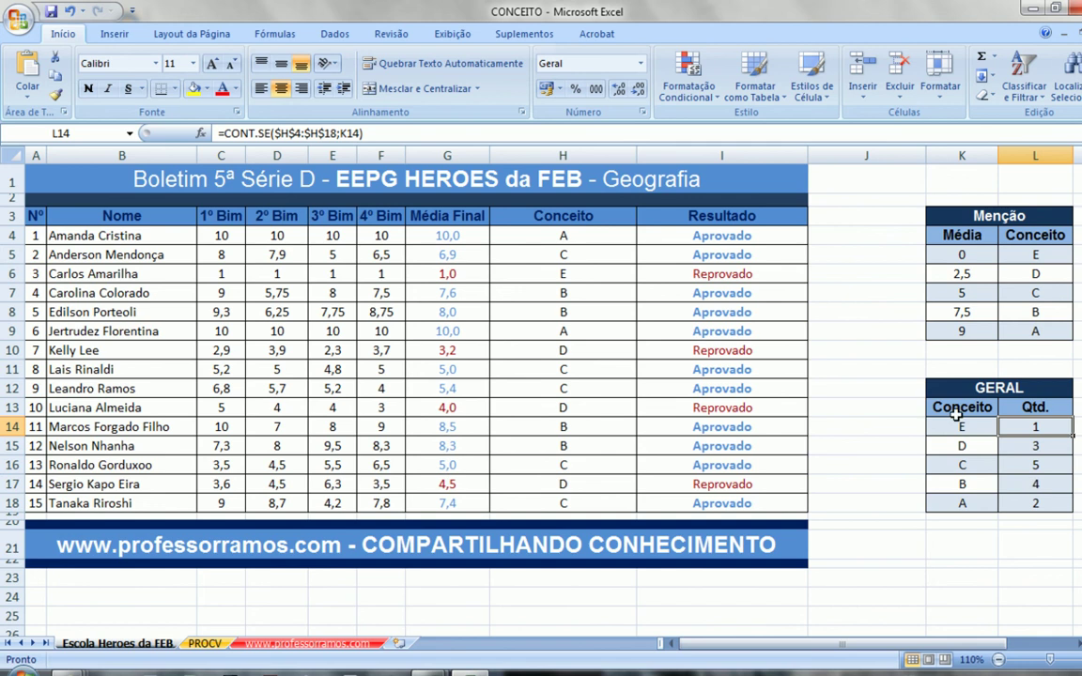
left_click(962, 465)
left_click(961, 503)
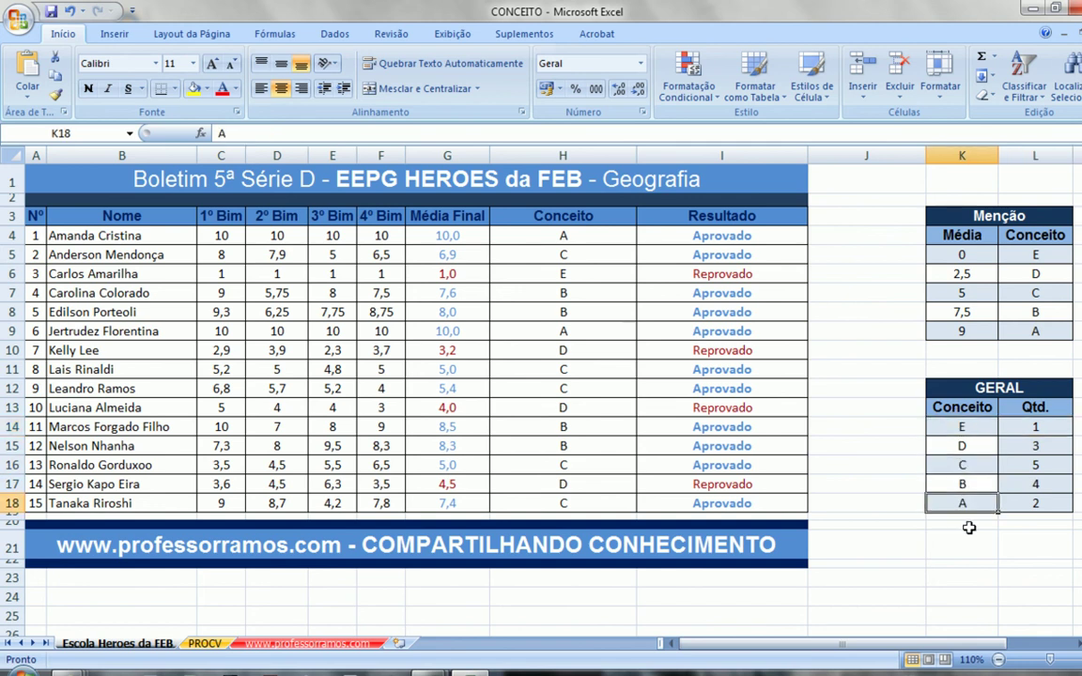
left_click(1035, 429)
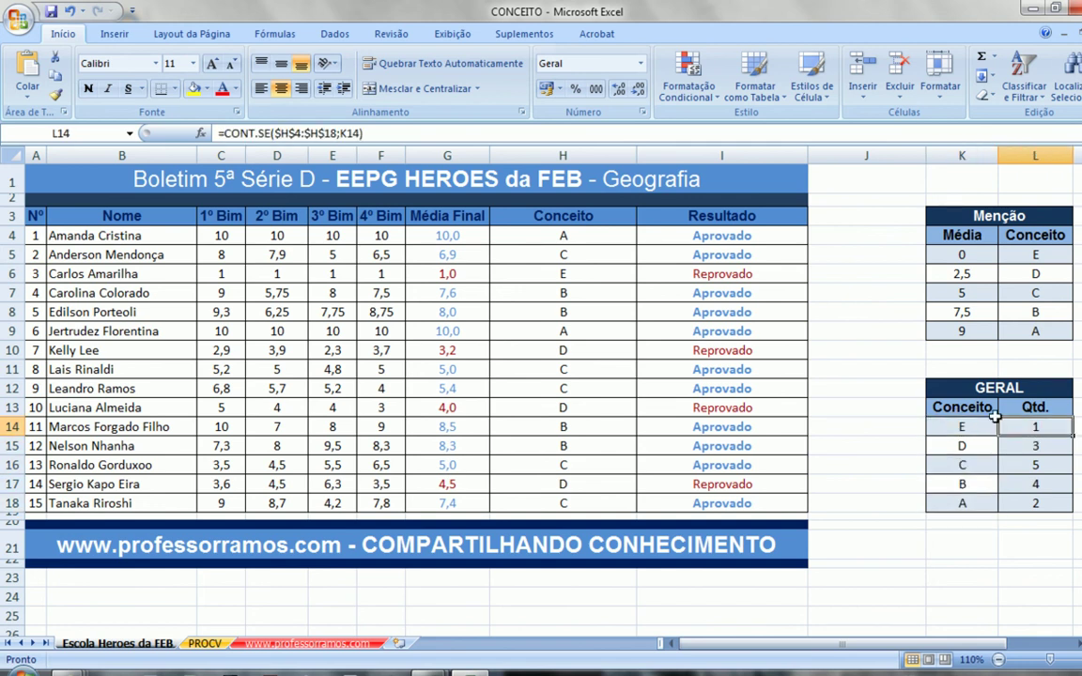
left_click(462, 235)
left_click(538, 232)
left_click(660, 242)
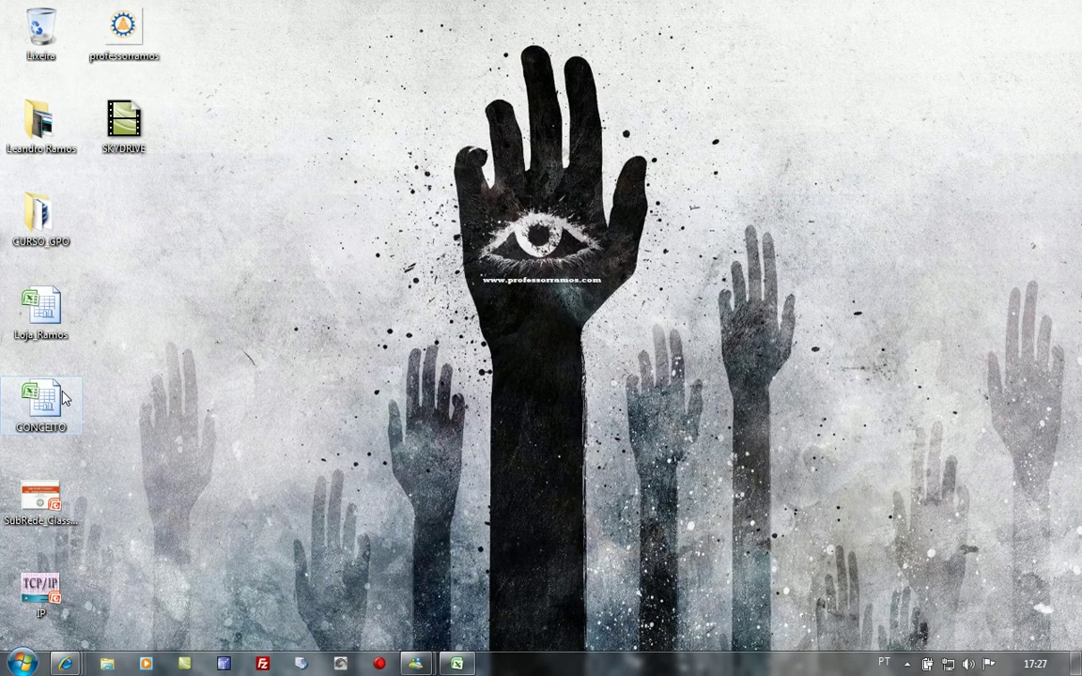
Step: Open the Loja_Ramos workbook, view its Banco_de_dados and NOTA_EXCEL sheets, then show the desktop
double_click(43, 310)
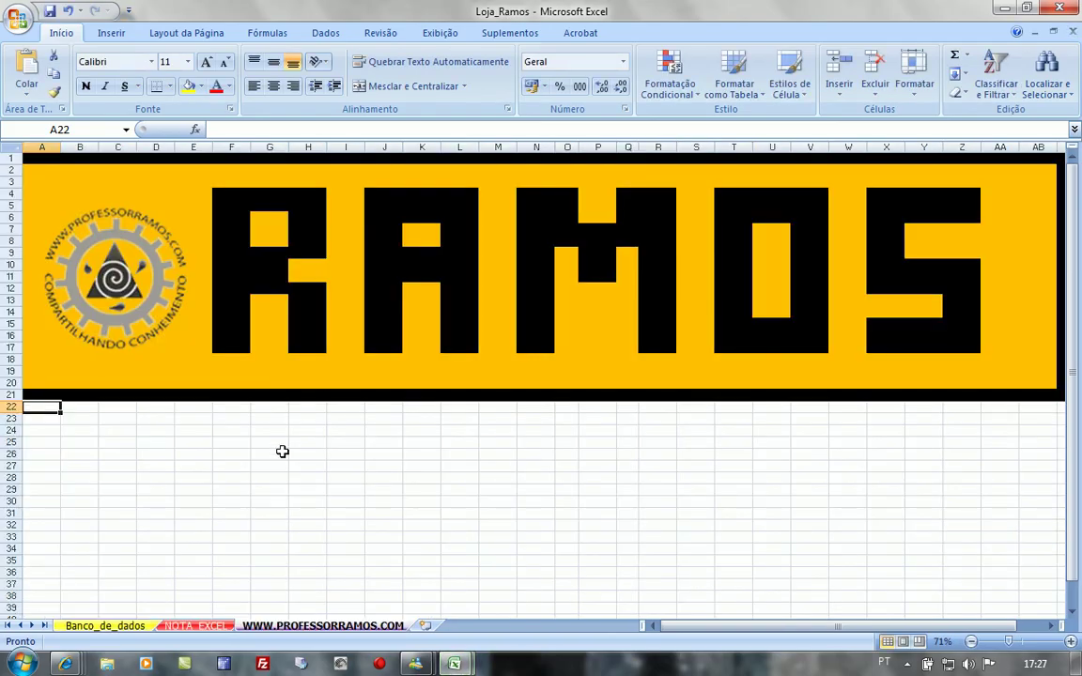
left_click(105, 625)
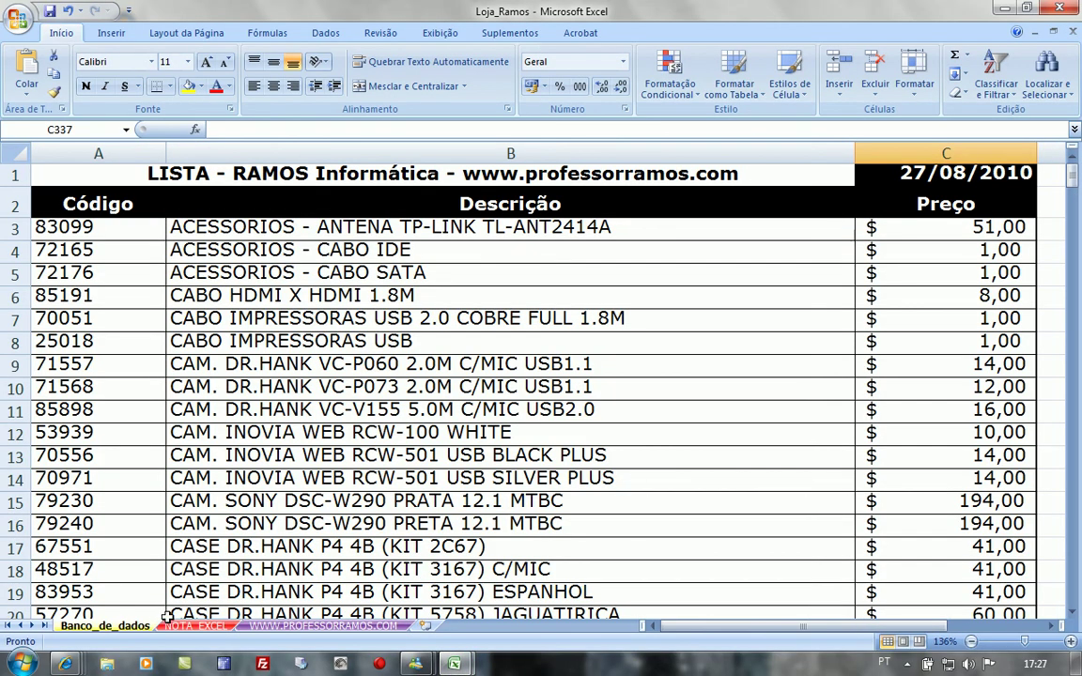
left_click(188, 626)
key("super+d")
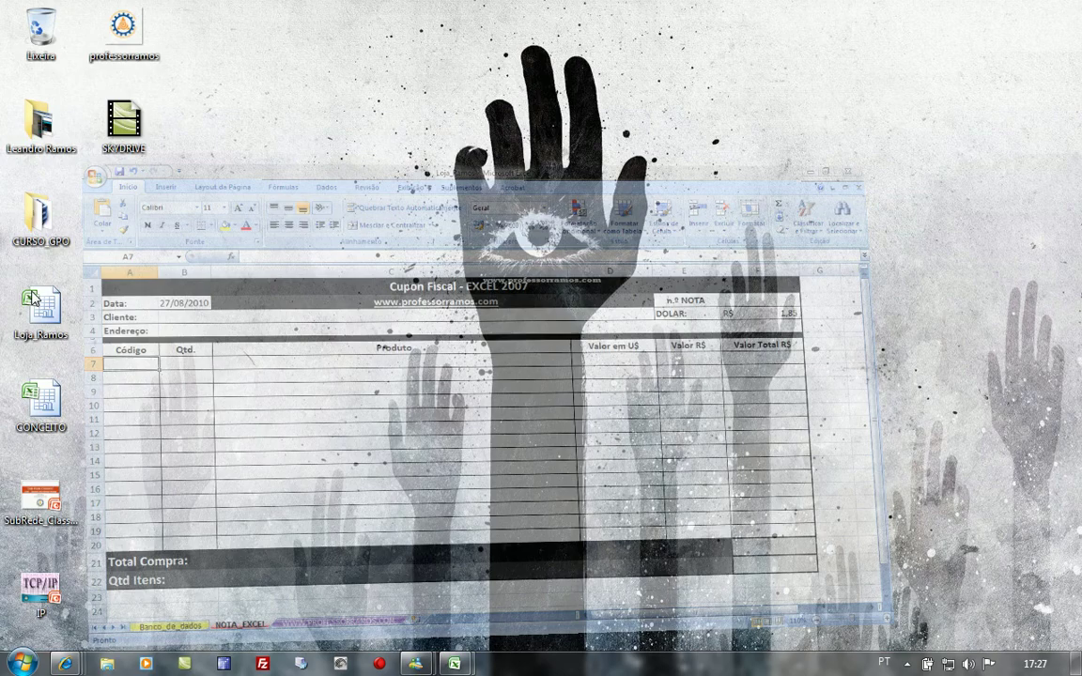
mouse_move(66, 664)
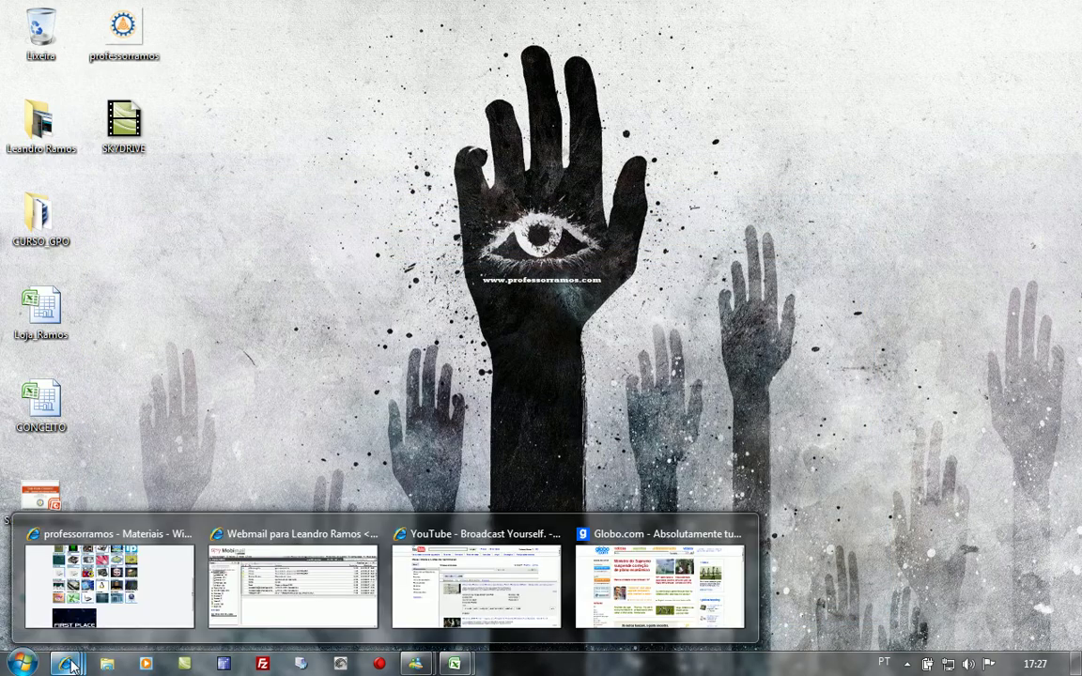
Step: Return to Internet Explorer and go to the professorramos.com Home page
left_click(85, 526)
scroll(221, 160, "up", 2)
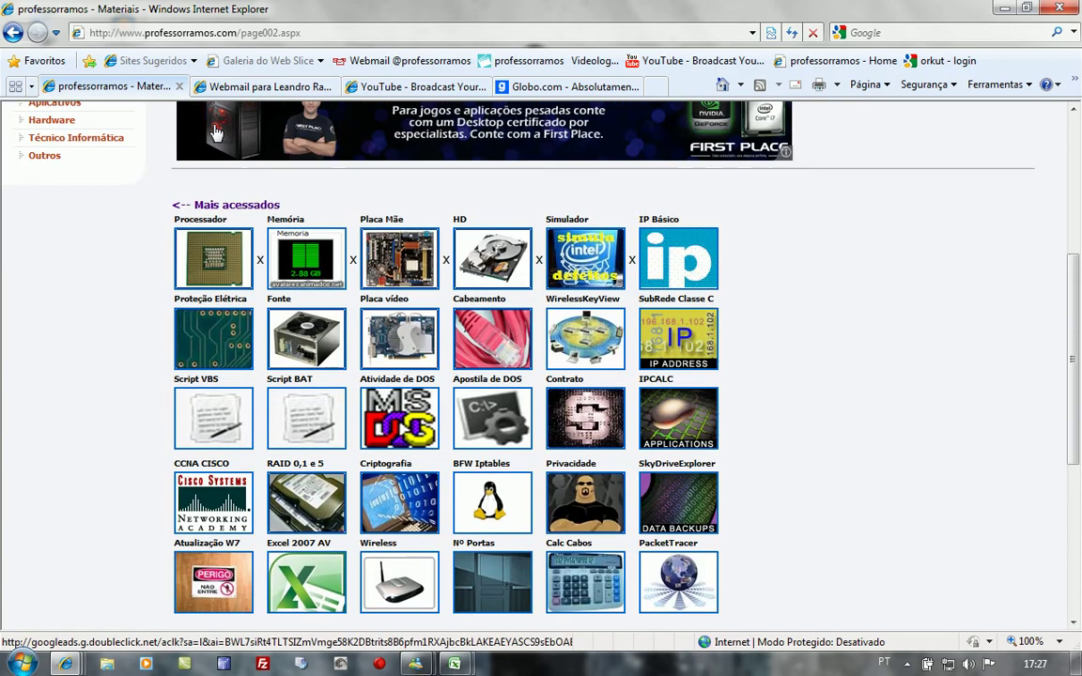
scroll(216, 136, "up", 3)
left_click(410, 294)
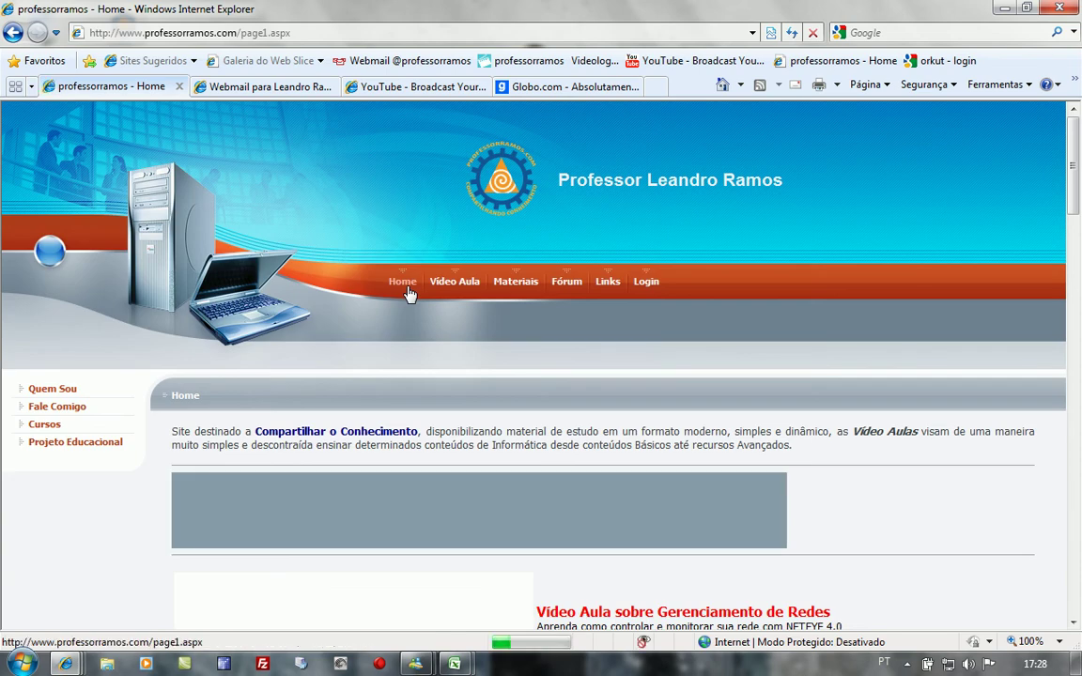
scroll(409, 294, "down", 3)
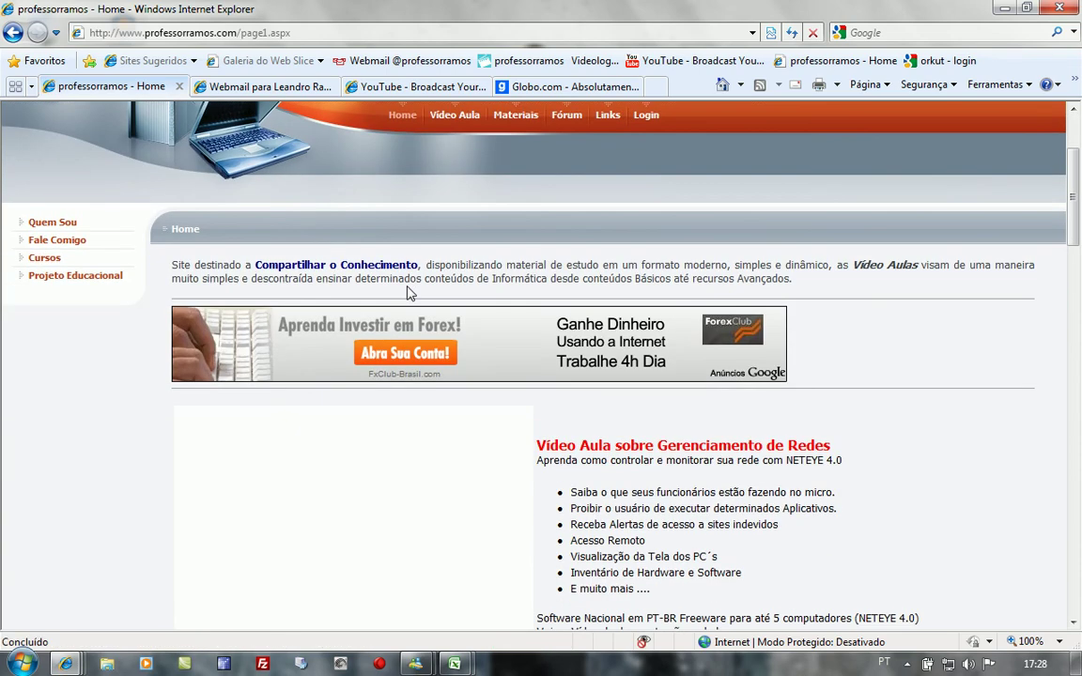